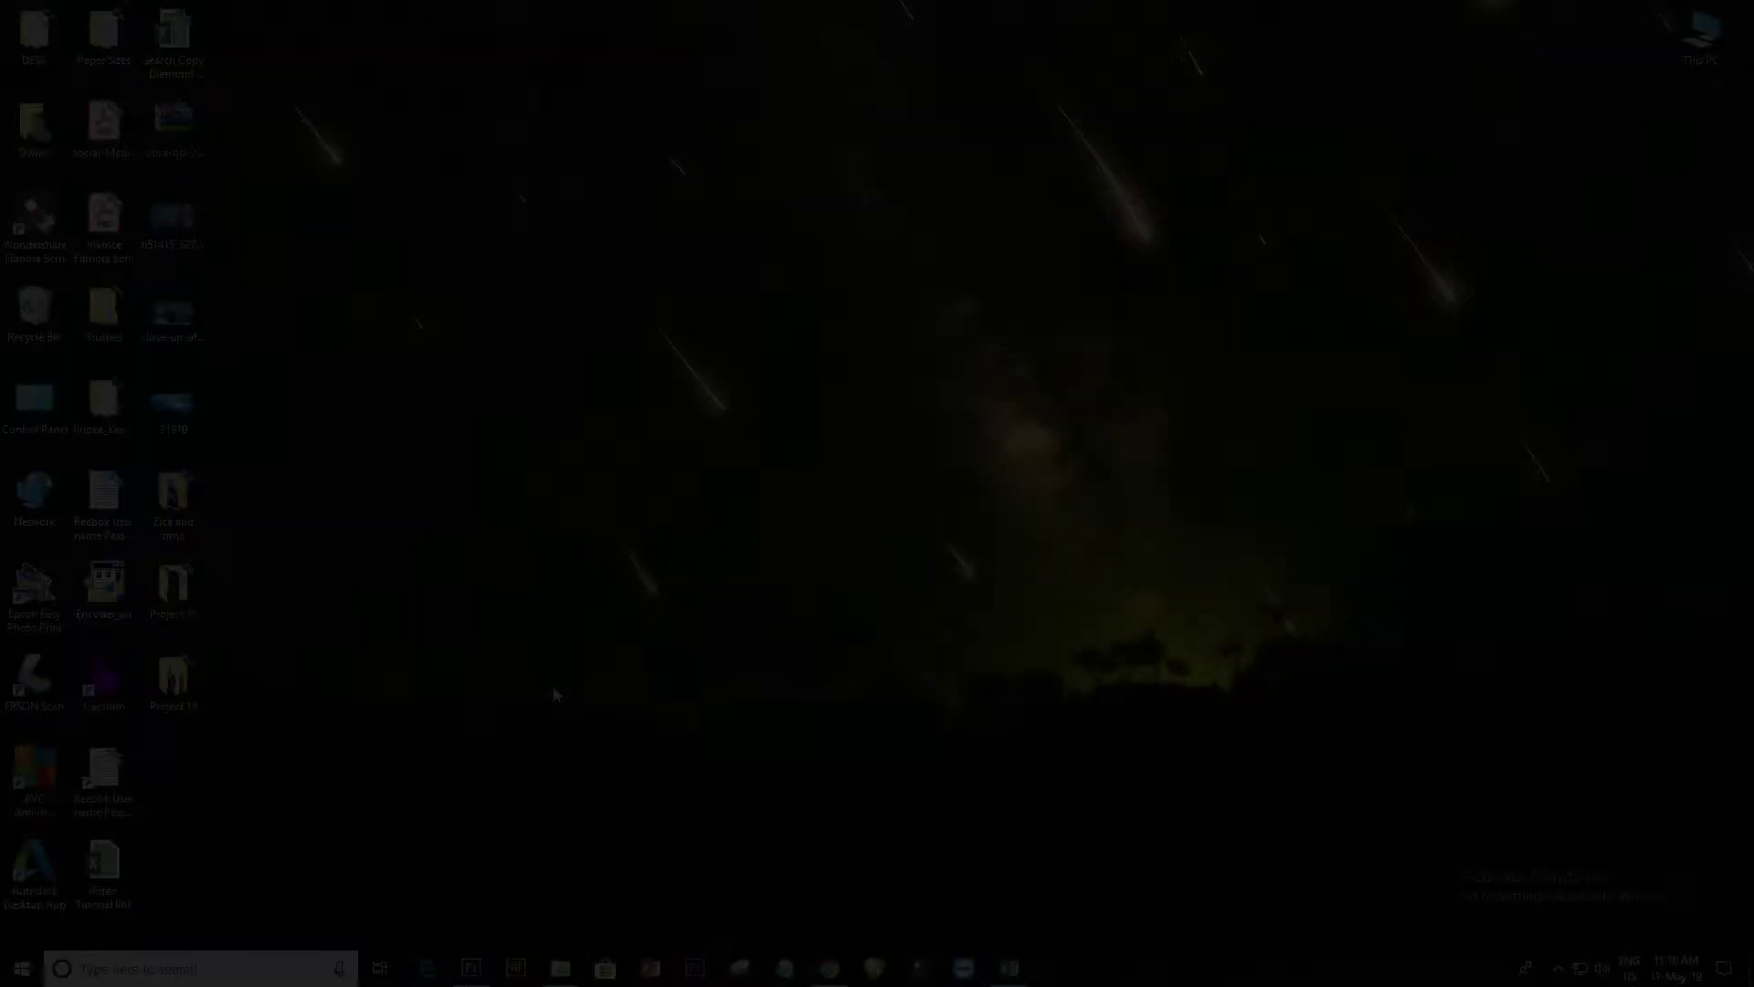
Bring up the empty Photoshop CS6 workspace, minimize it, and open the Project 19 folder.
left_click(471, 969)
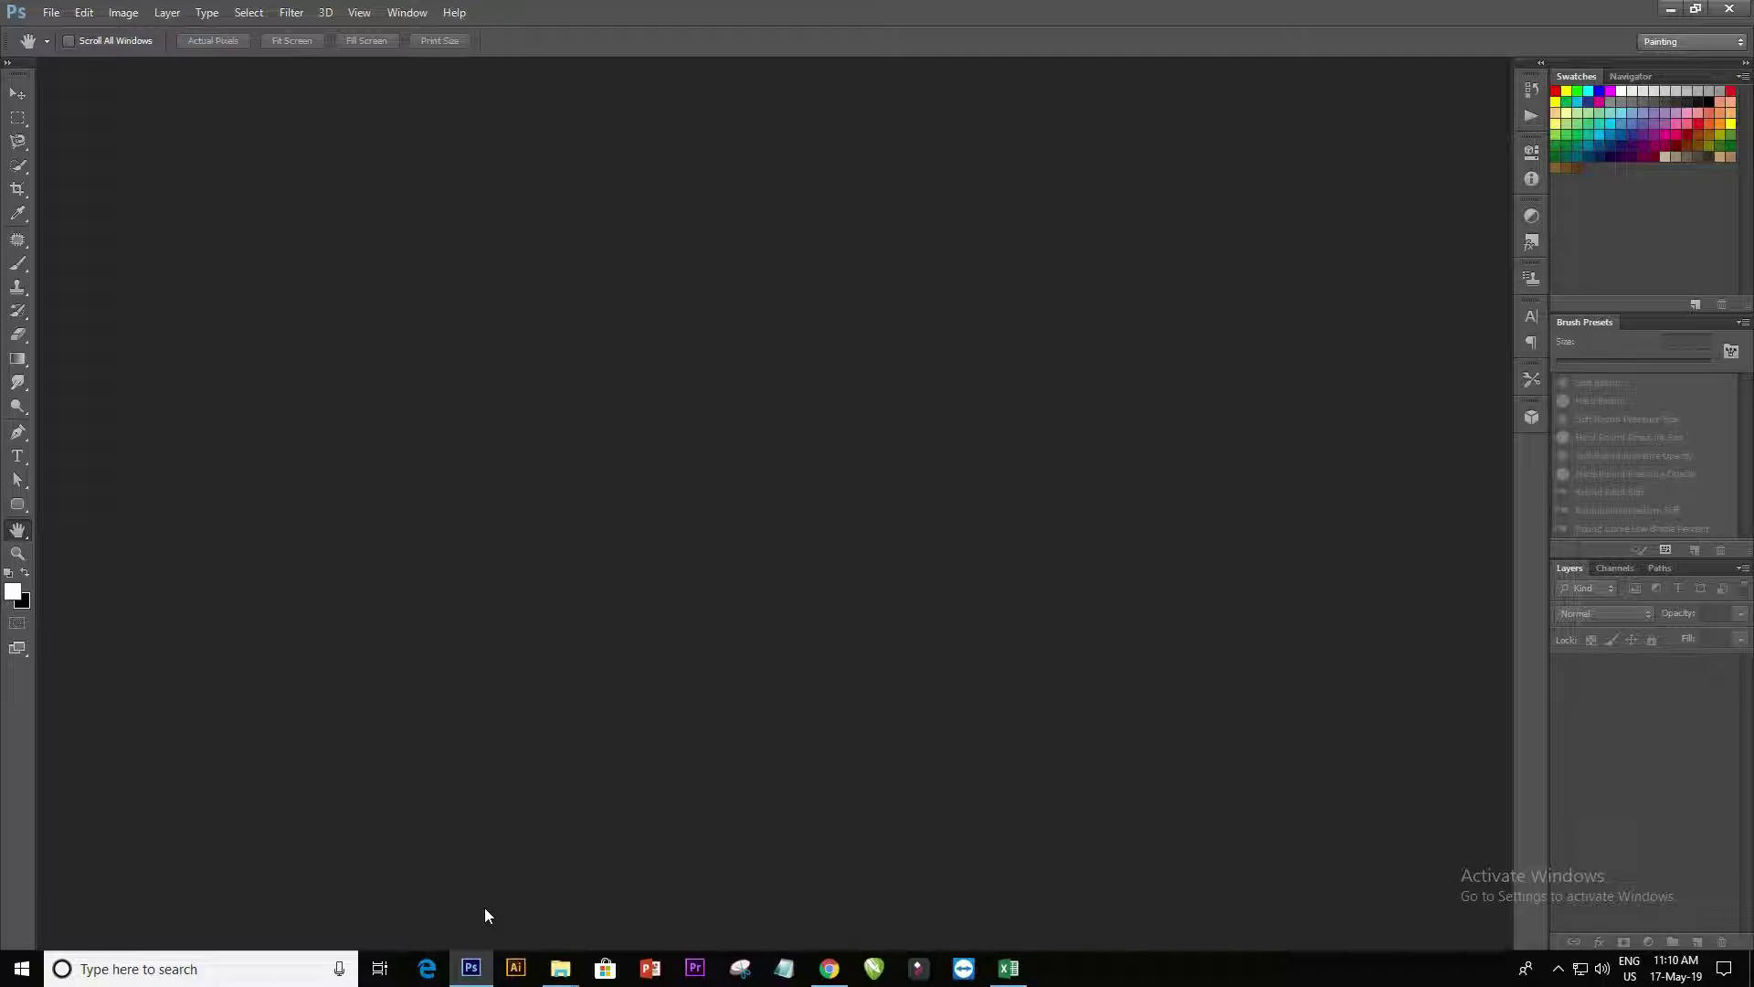
left_click(470, 969)
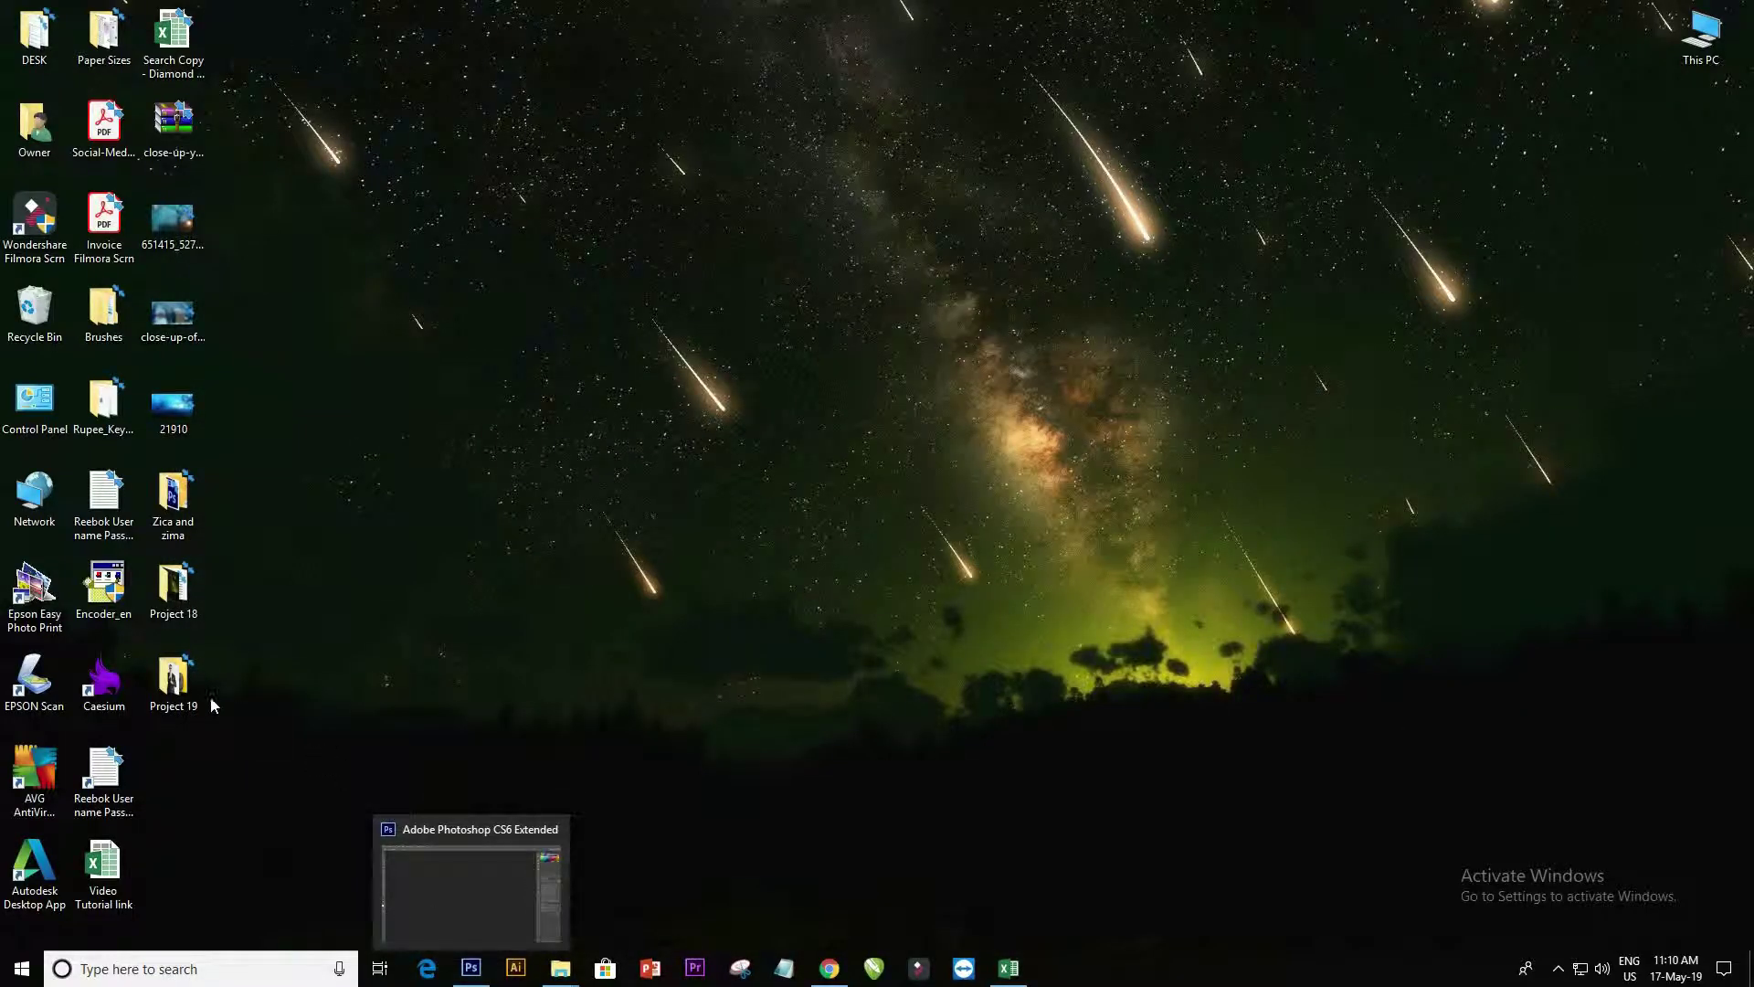
double_click(187, 696)
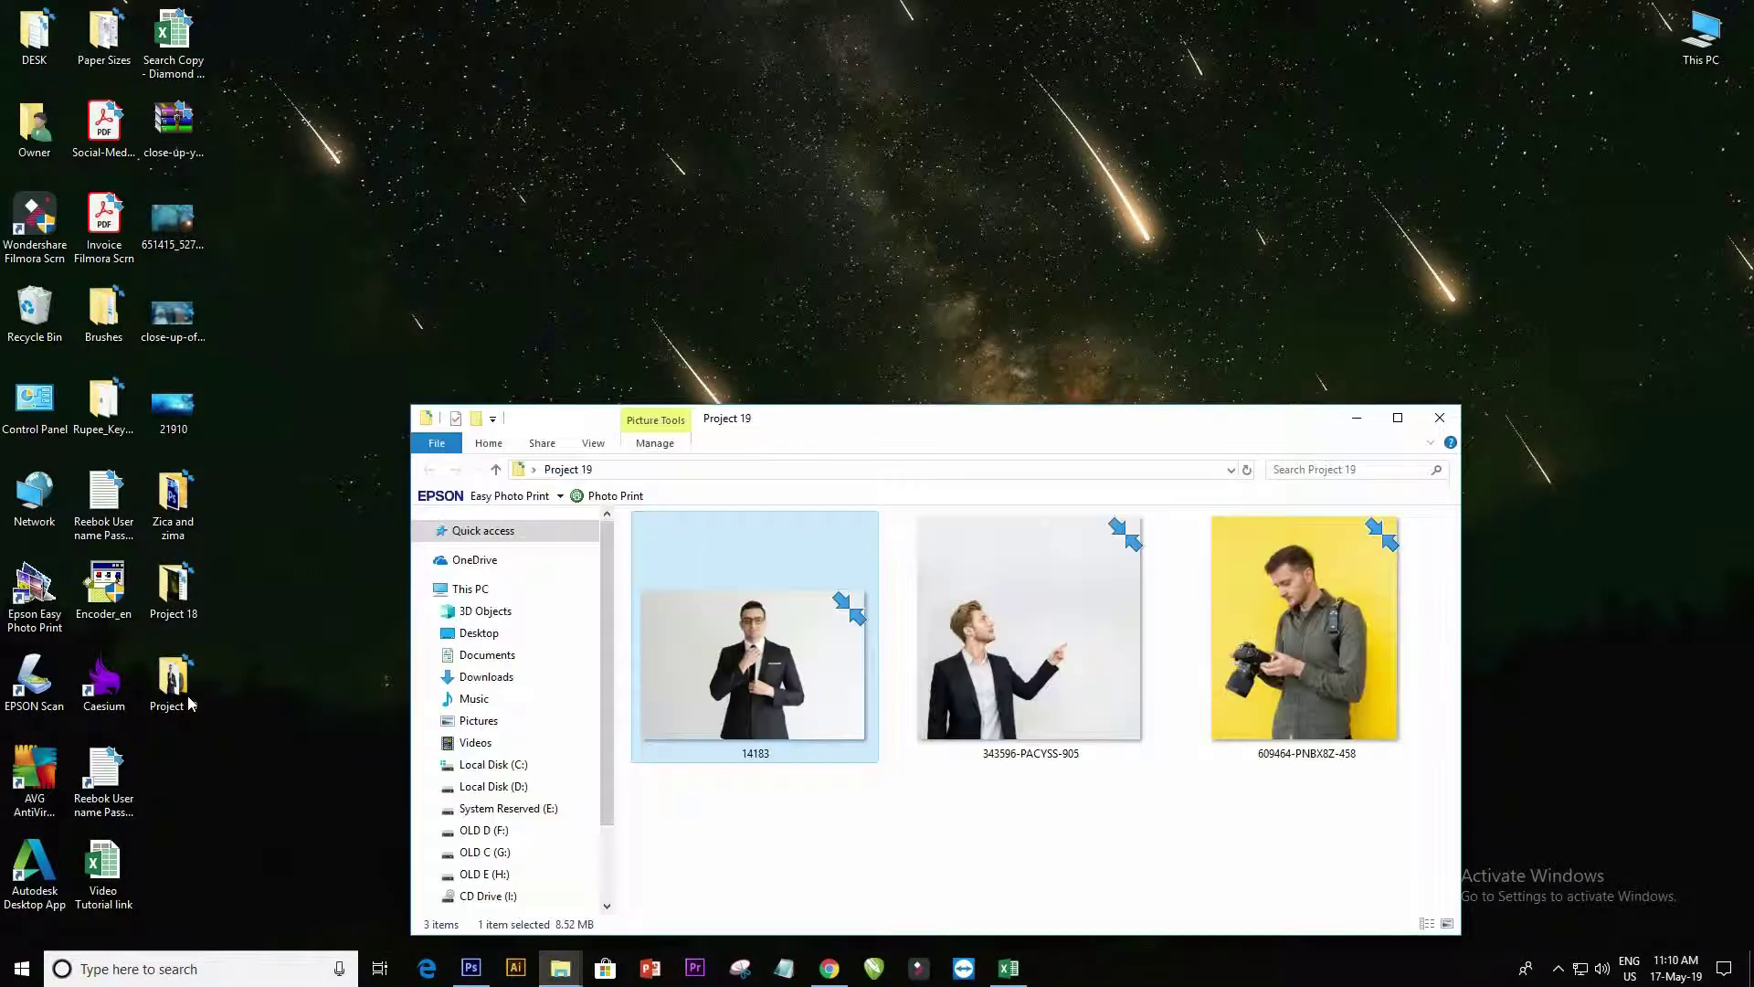
Maximize the Project 19 window and open photo 14183 in Photoshop CS6 via Open with.
left_click(1397, 419)
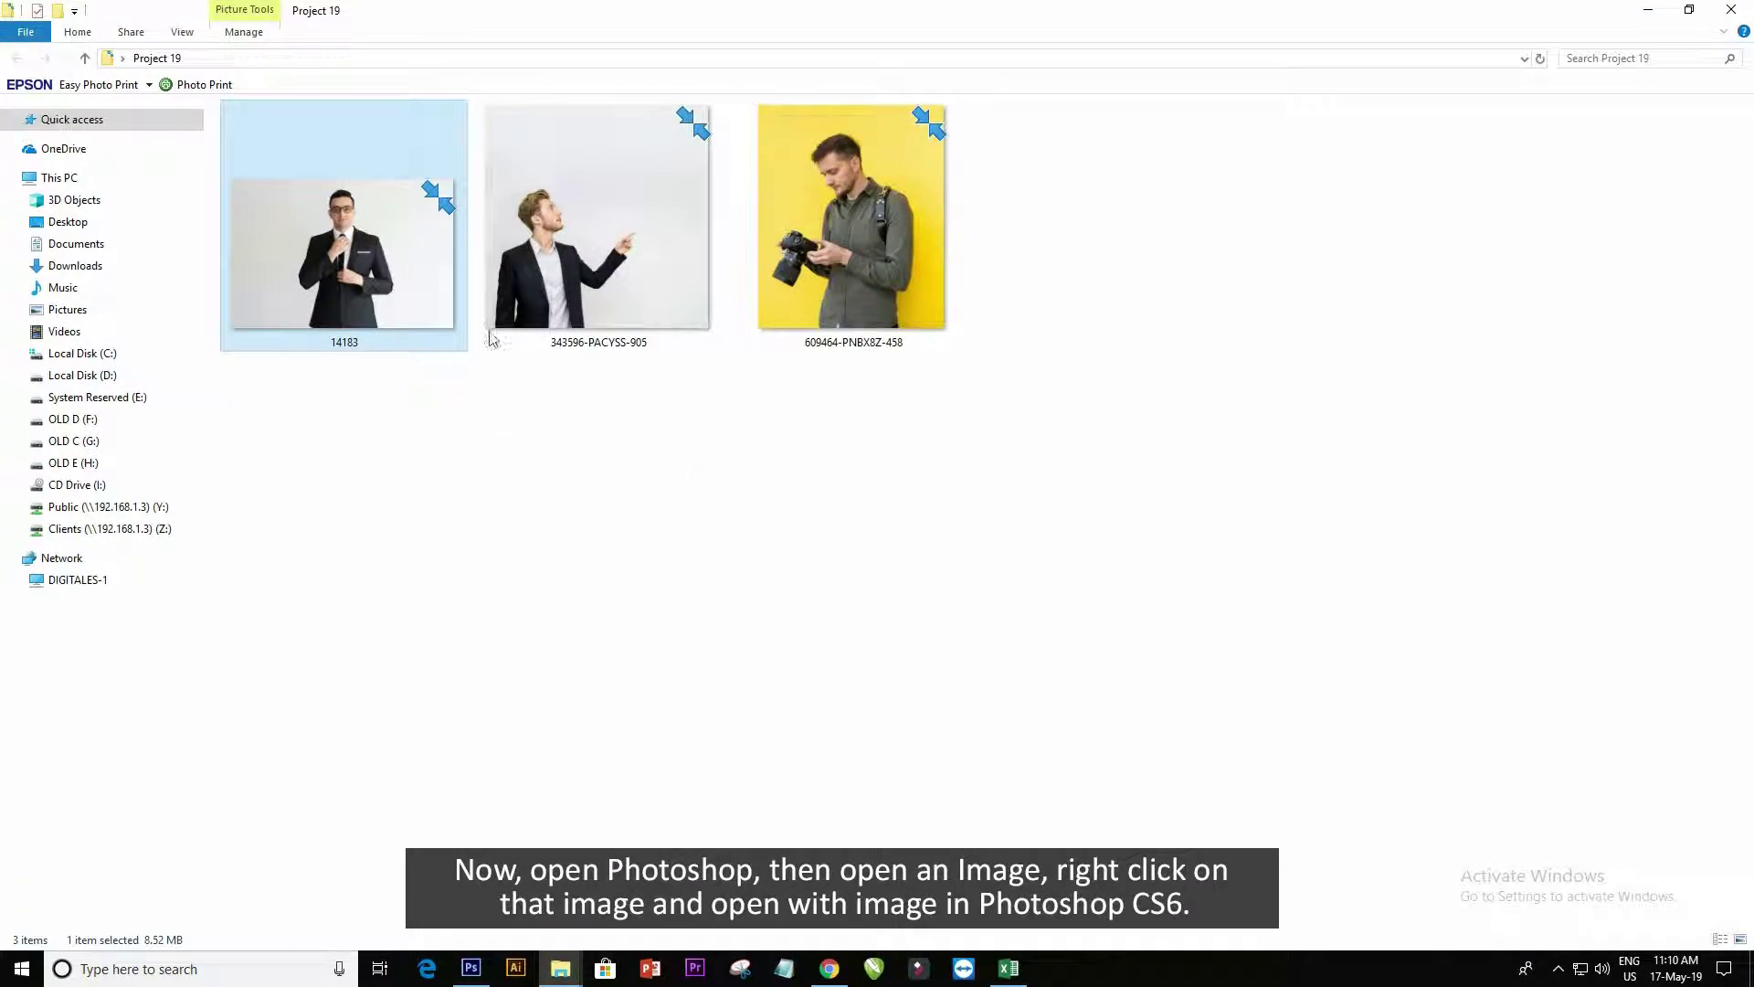
right_click(347, 239)
mouse_move(403, 546)
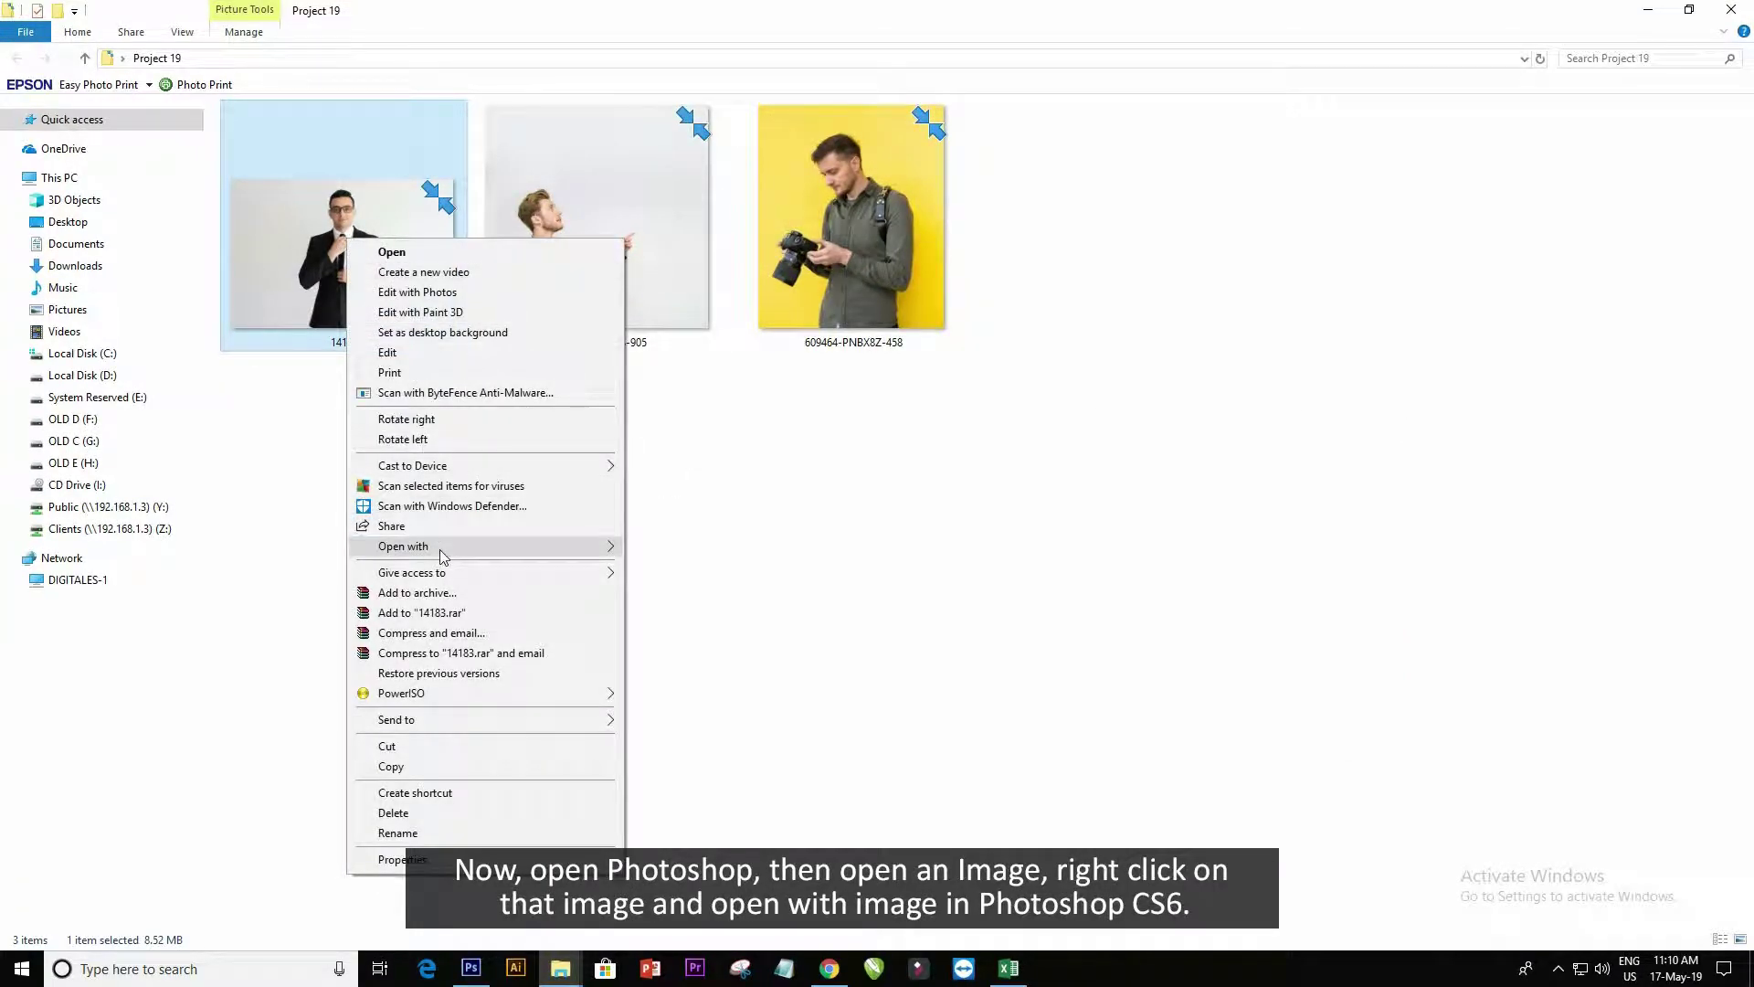
left_click(678, 568)
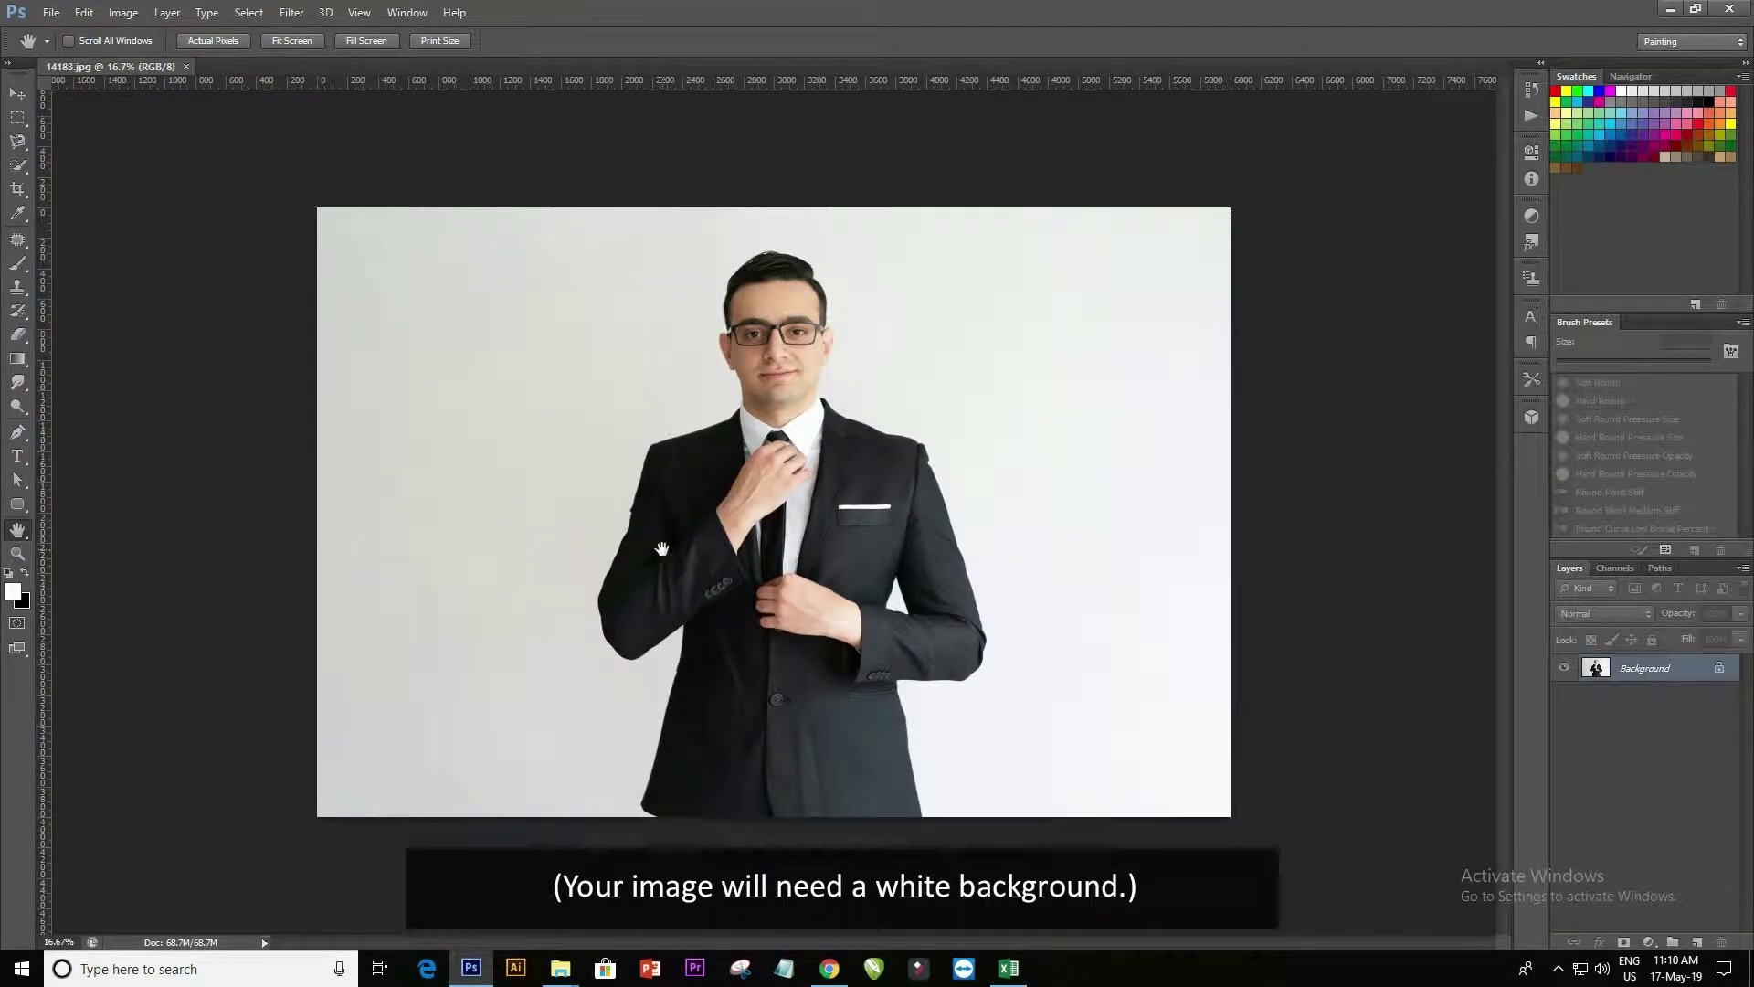
Fit the photo on screen, duplicate Background into Layer 1, and hide the Background layer.
double_click(17, 530)
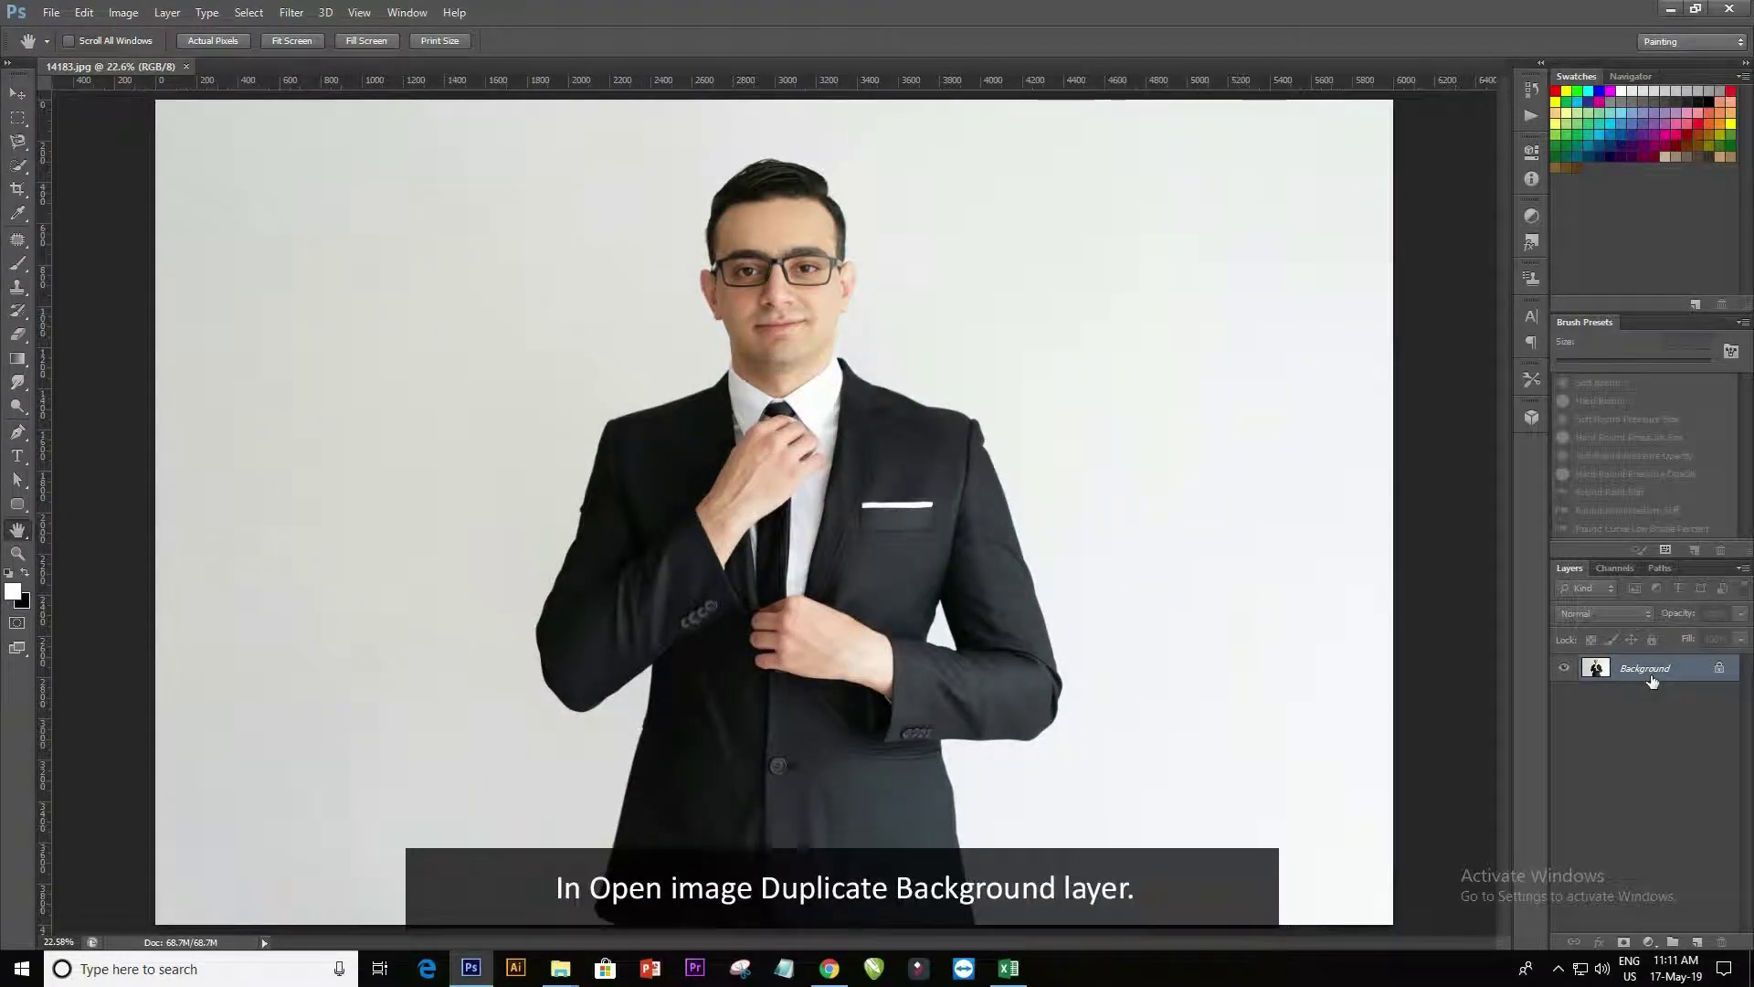
key("ctrl+j")
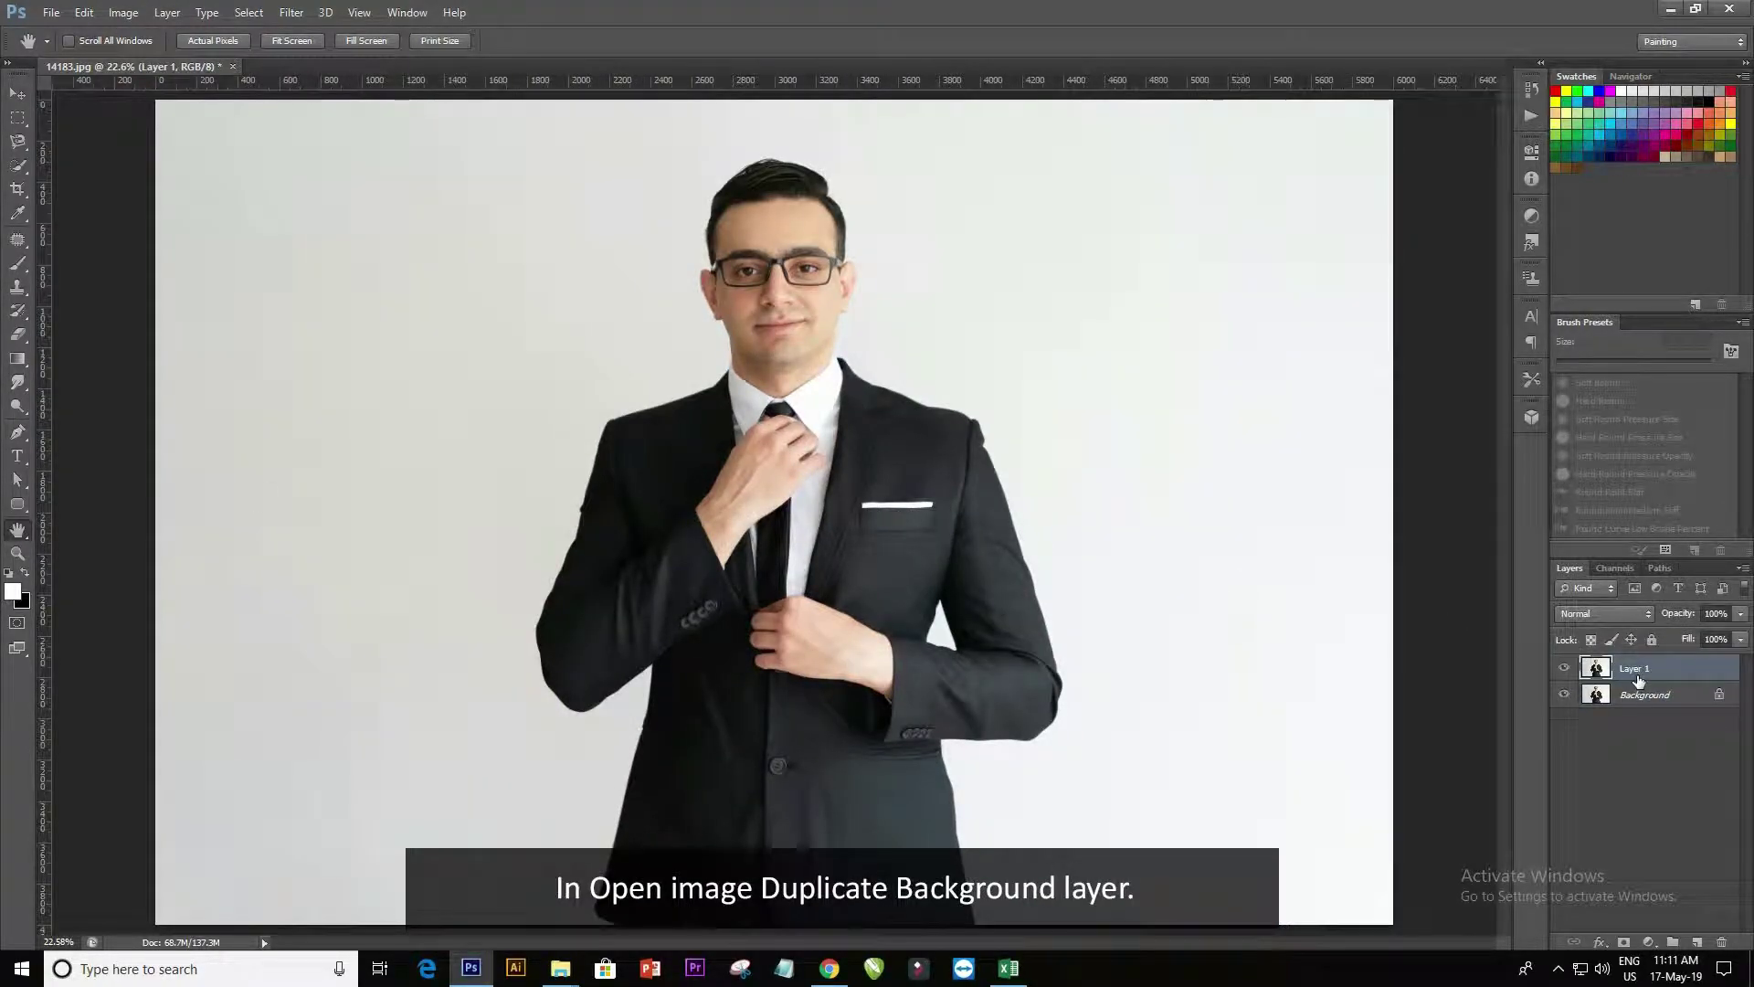
left_click(1564, 695)
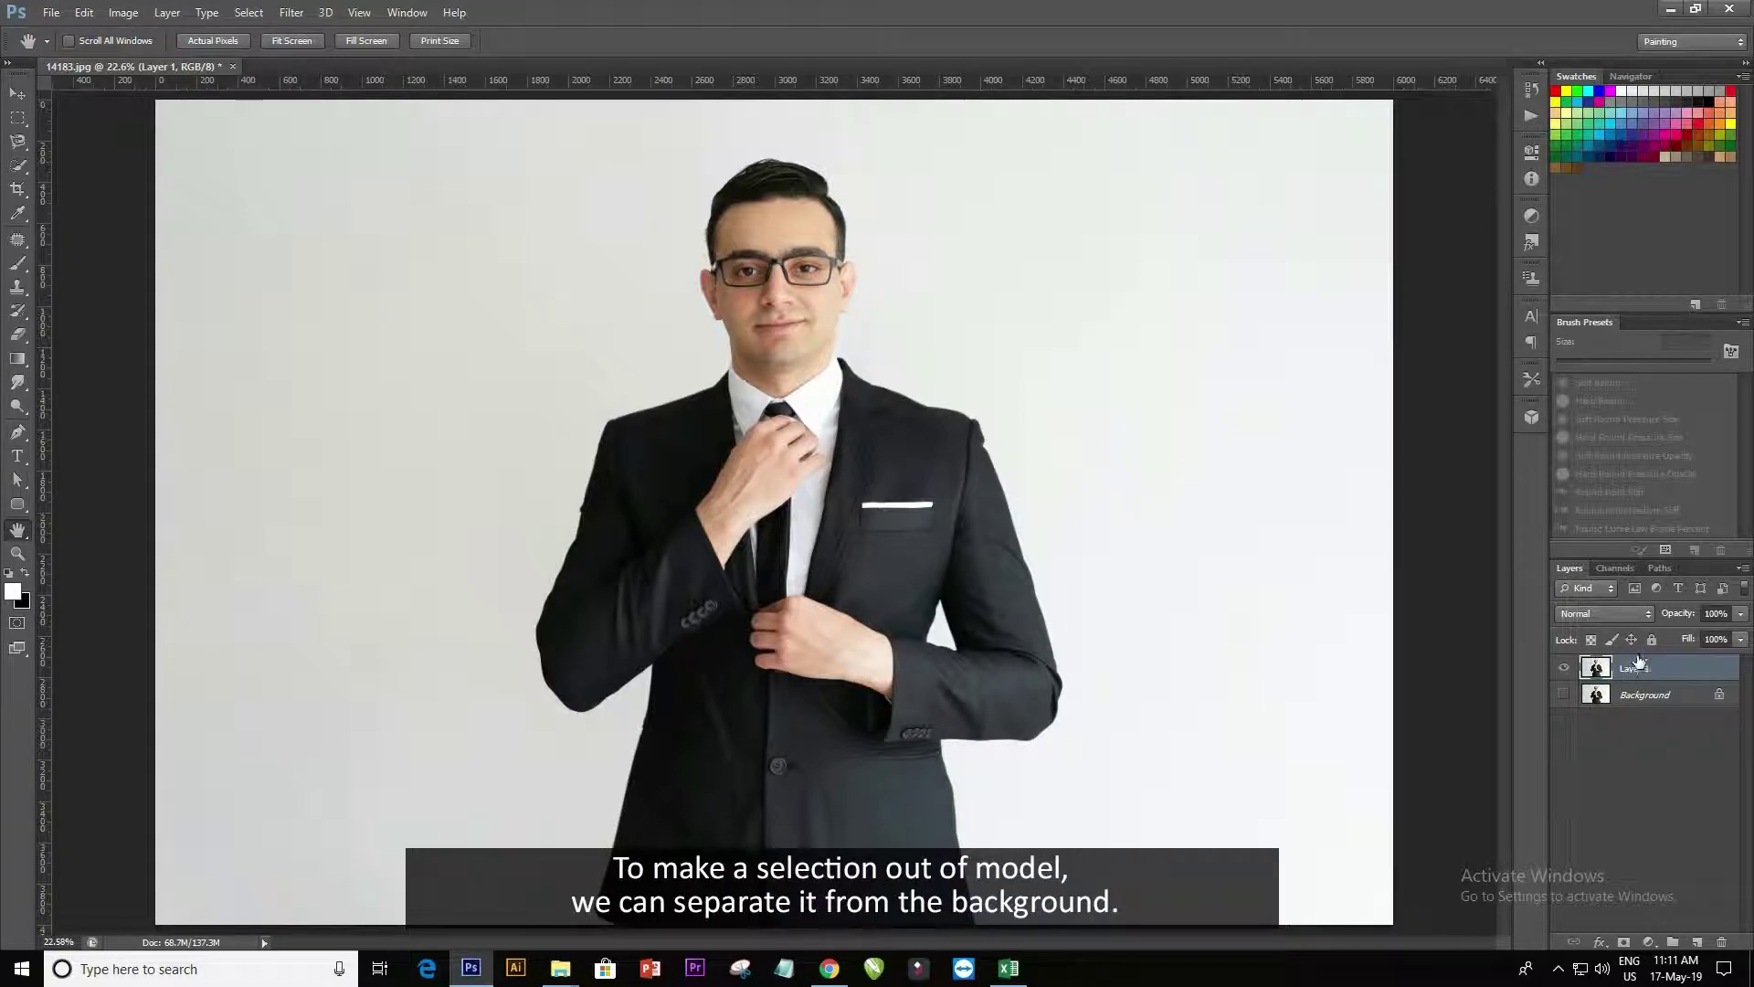
left_click(19, 168)
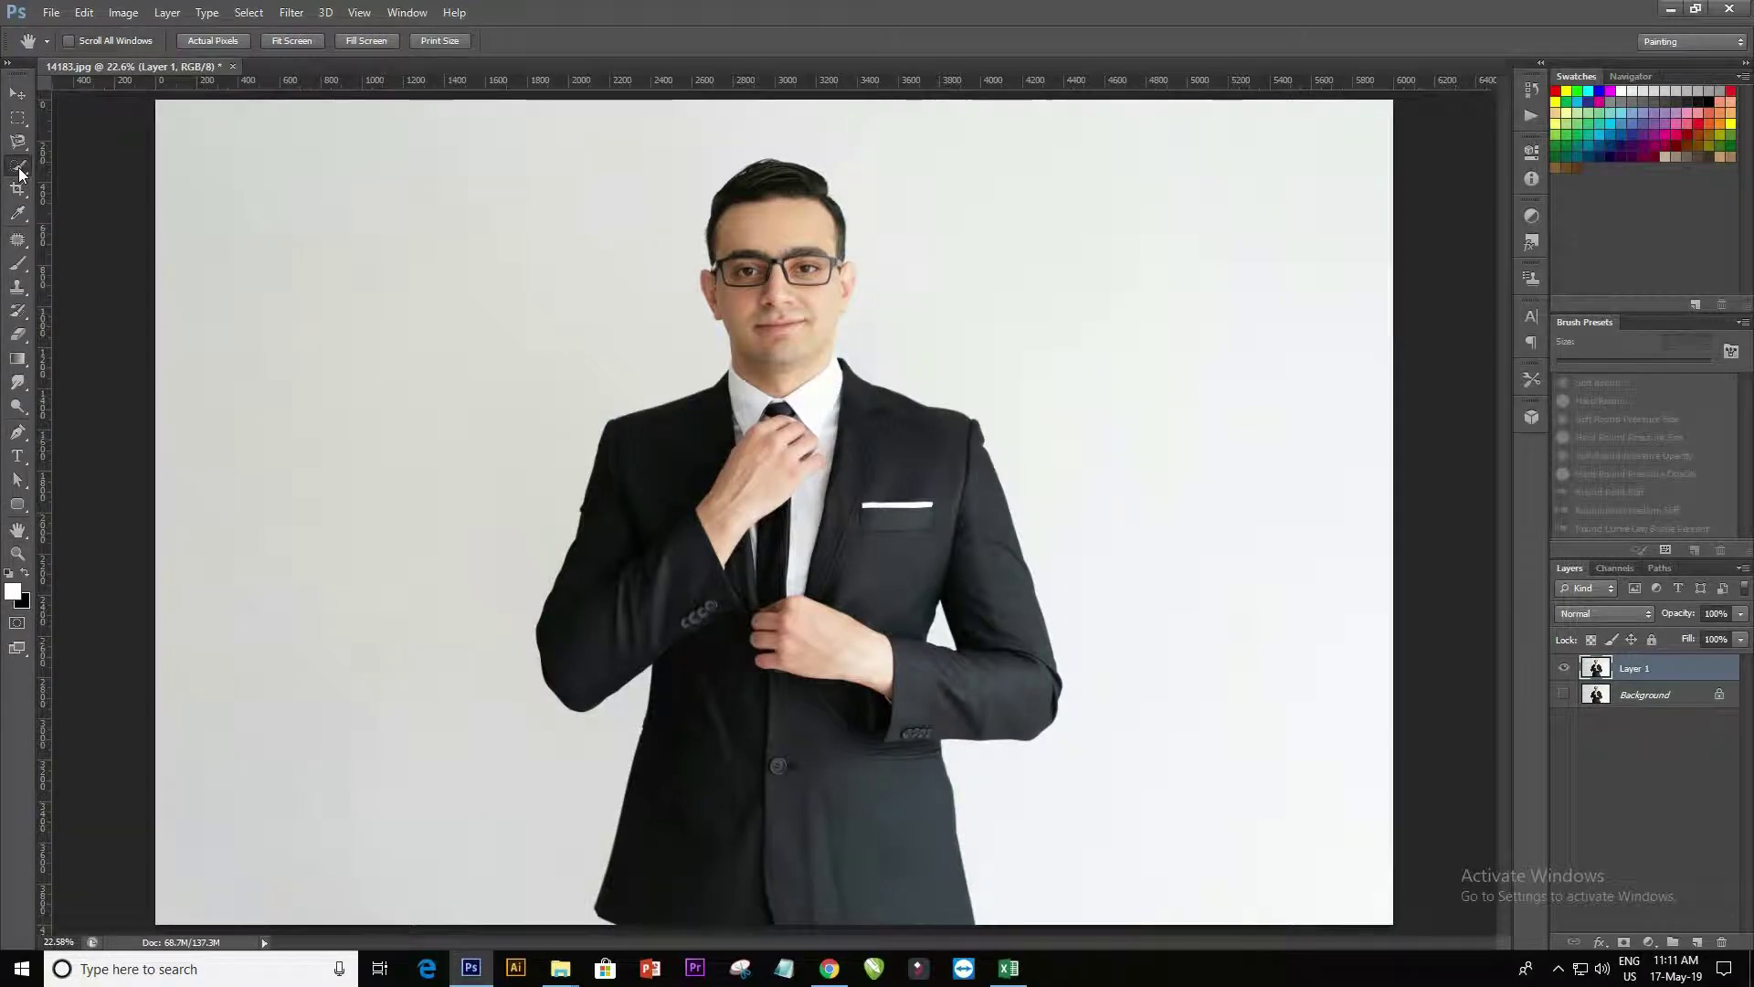
Brush a Quick Selection over the man and subtract stray white background areas.
mouse_move(725, 235)
left_mouse_down()
mouse_move(802, 272)
mouse_move(740, 425)
mouse_move(607, 490)
mouse_move(725, 607)
mouse_move(739, 474)
mouse_move(830, 448)
mouse_move(845, 384)
mouse_move(968, 466)
mouse_move(999, 621)
mouse_move(804, 777)
left_mouse_up()
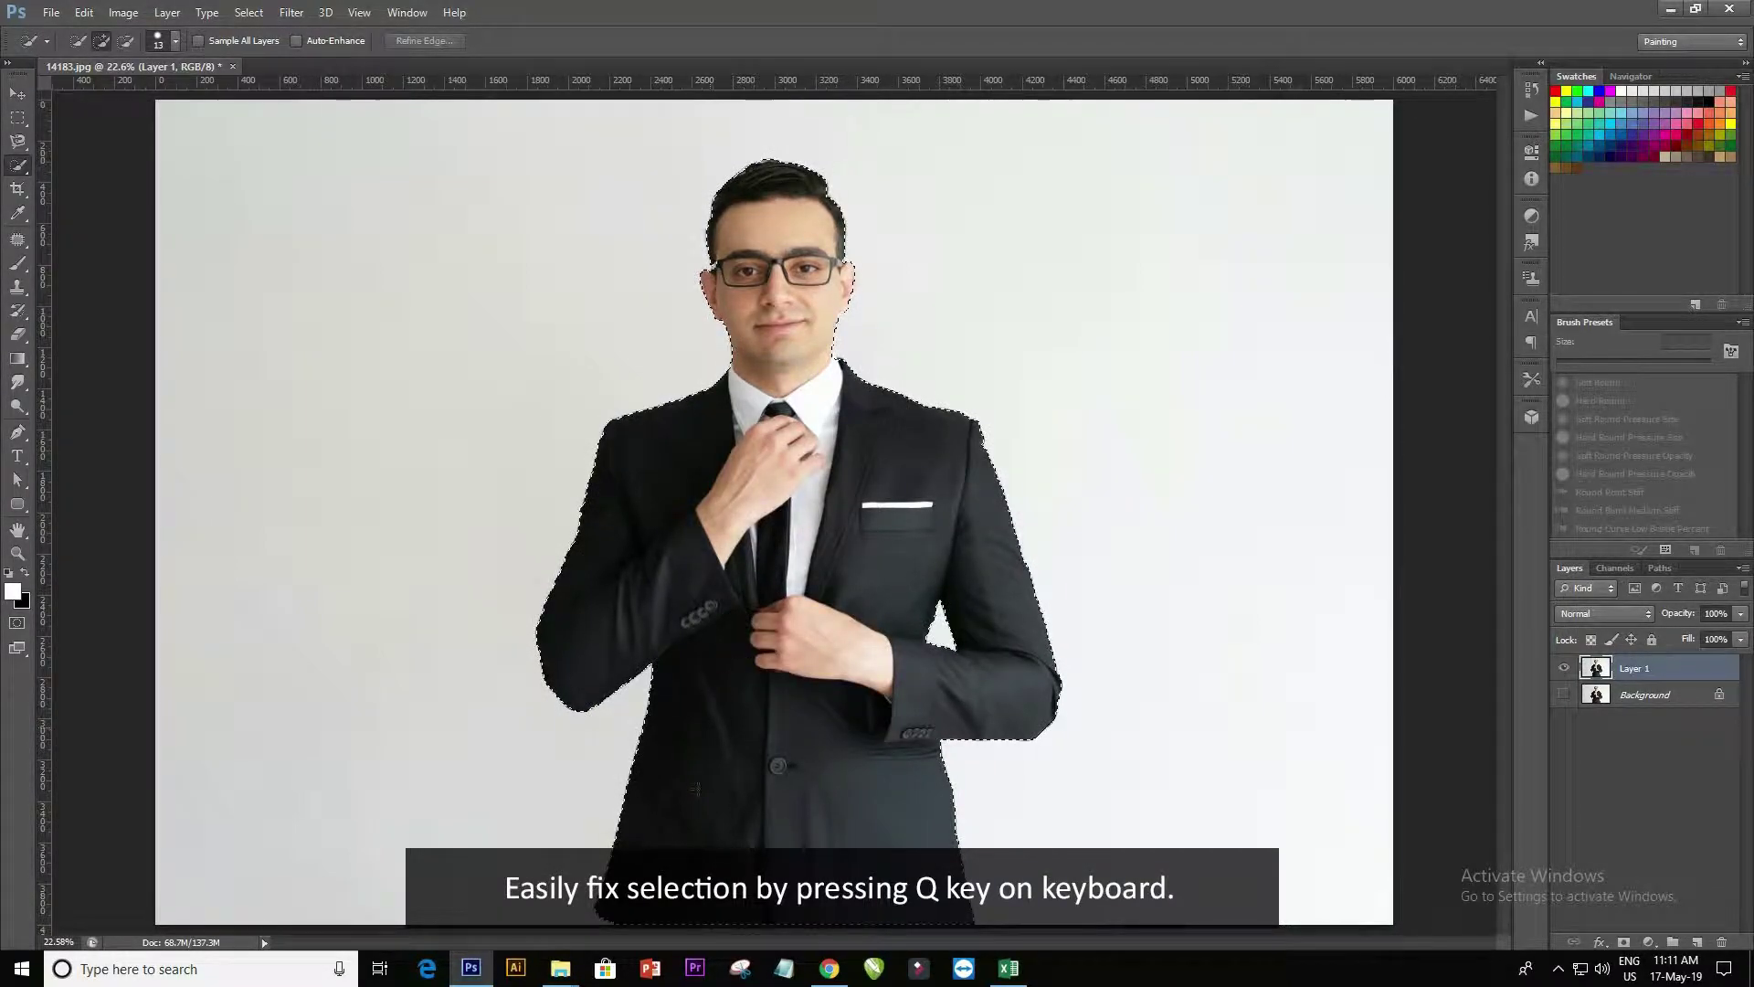
left_click_drag(742, 618, 731, 438)
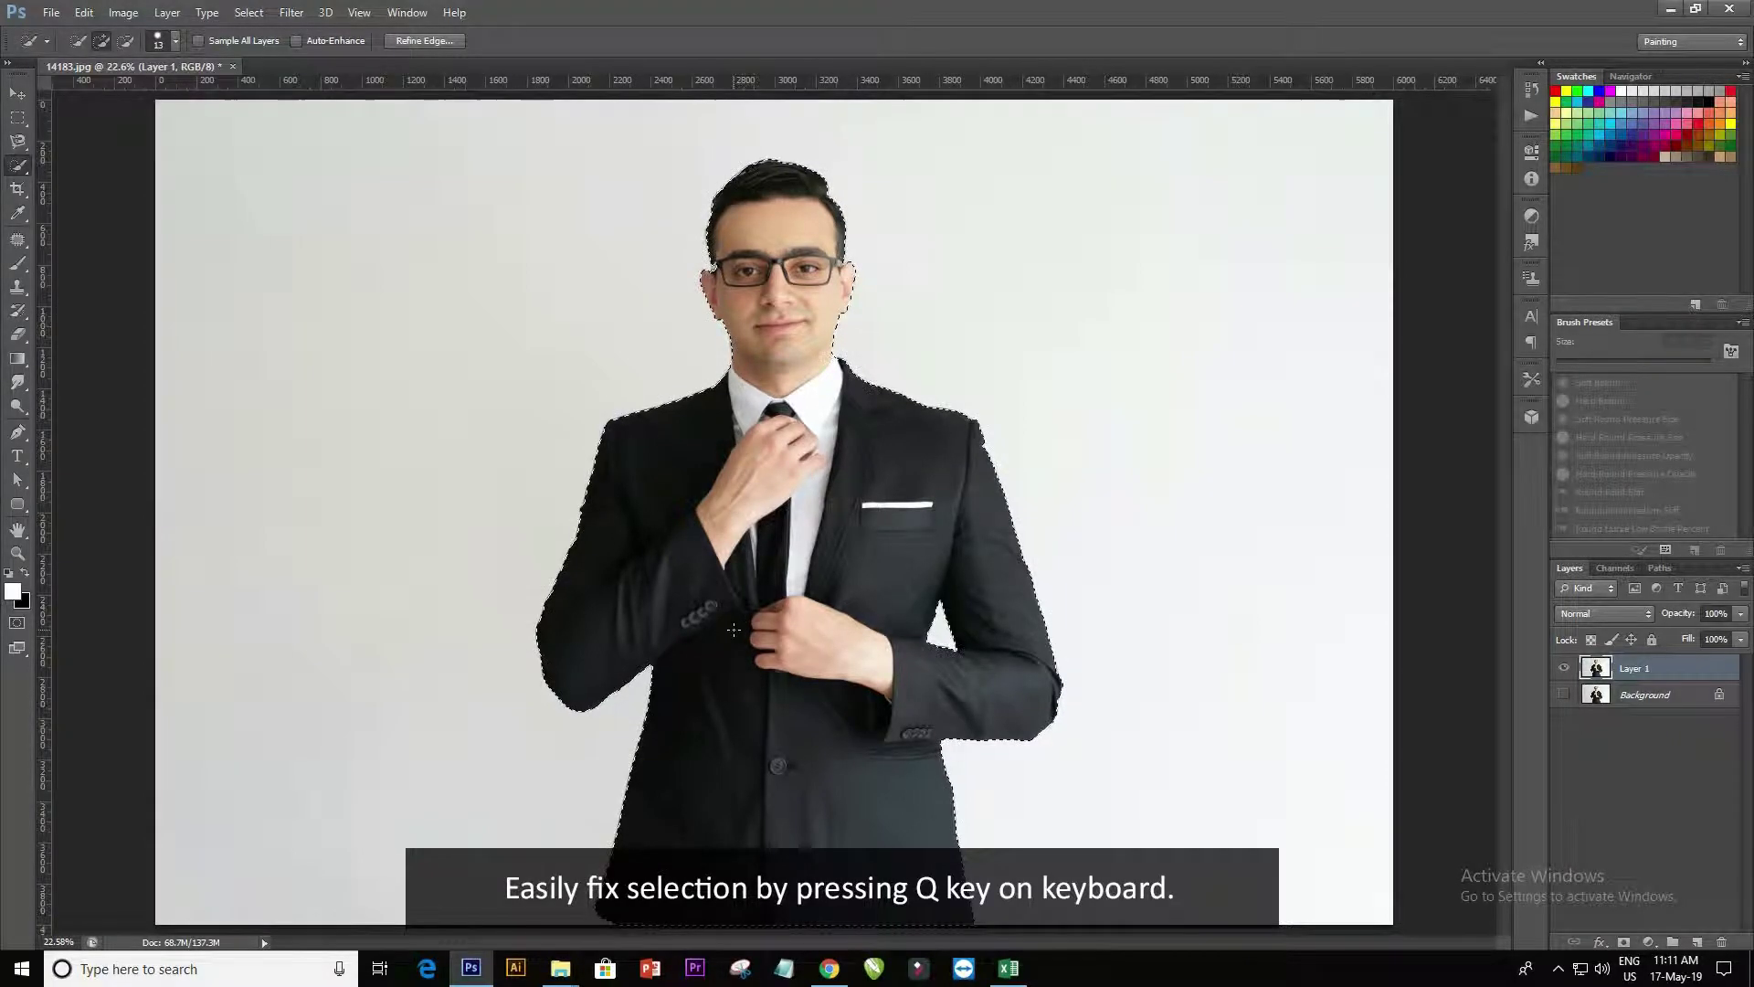
key("alt")
scroll(749, 440, "up", 1)
scroll(749, 439, "up", 1)
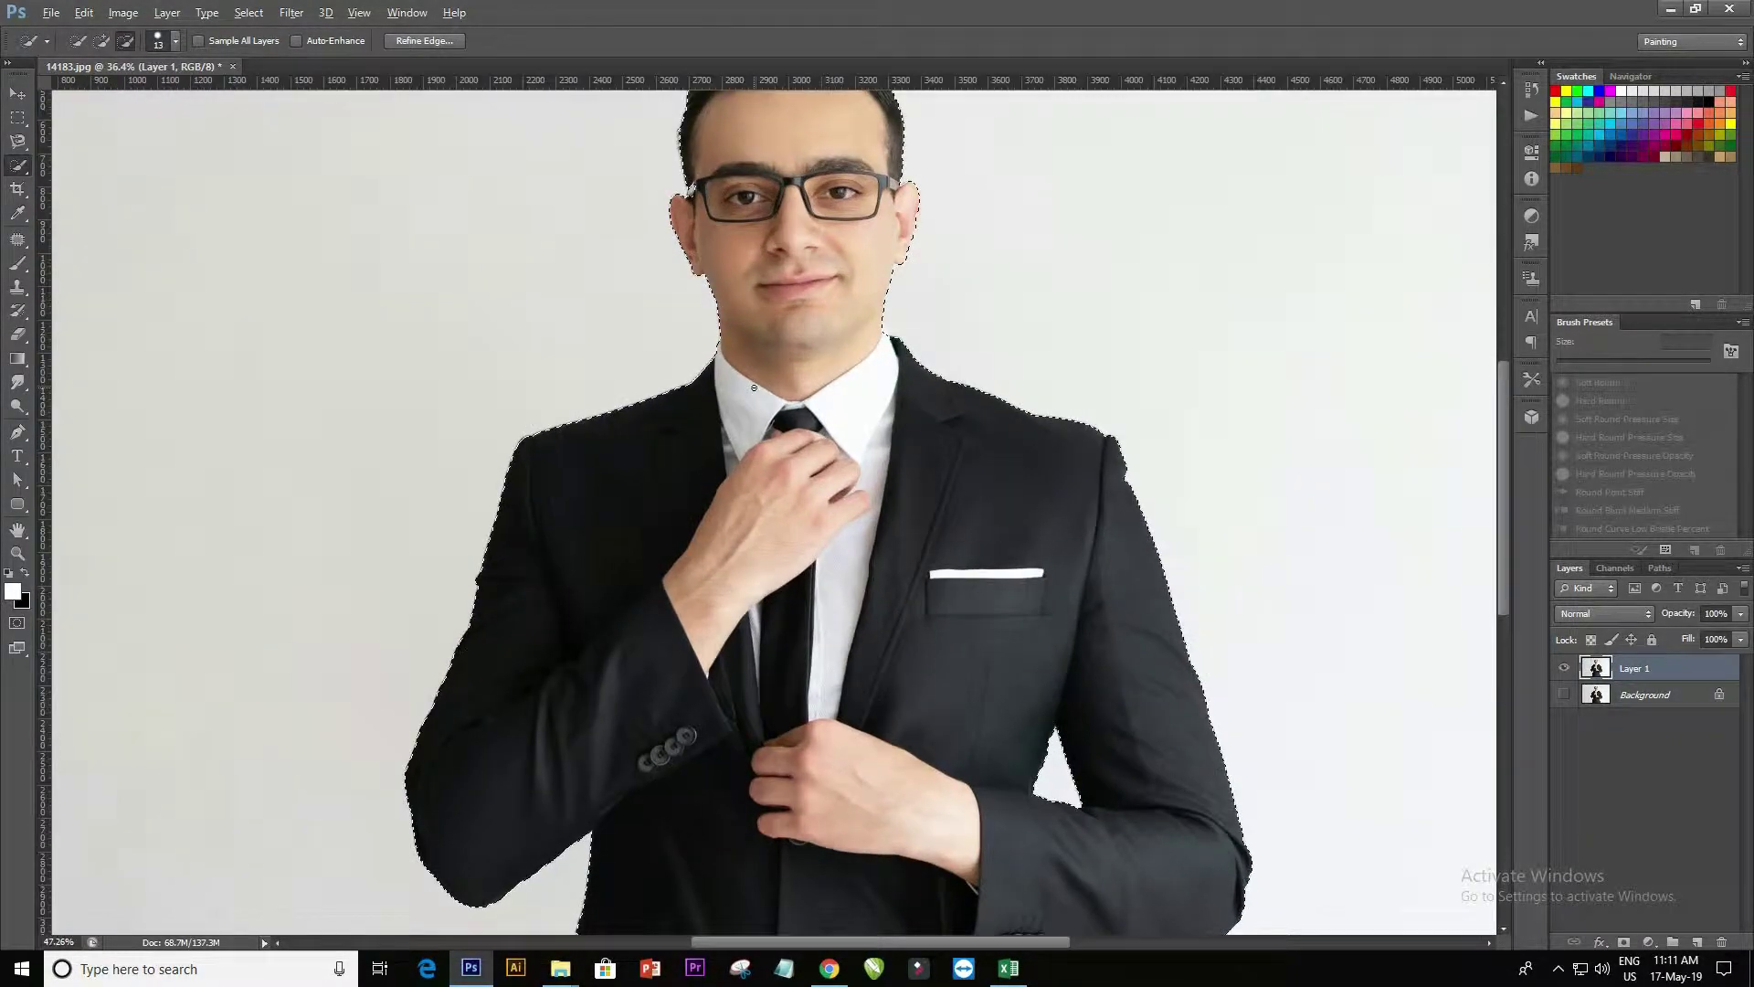
scroll(749, 430, "up", 3)
left_click_drag(797, 239, 744, 627)
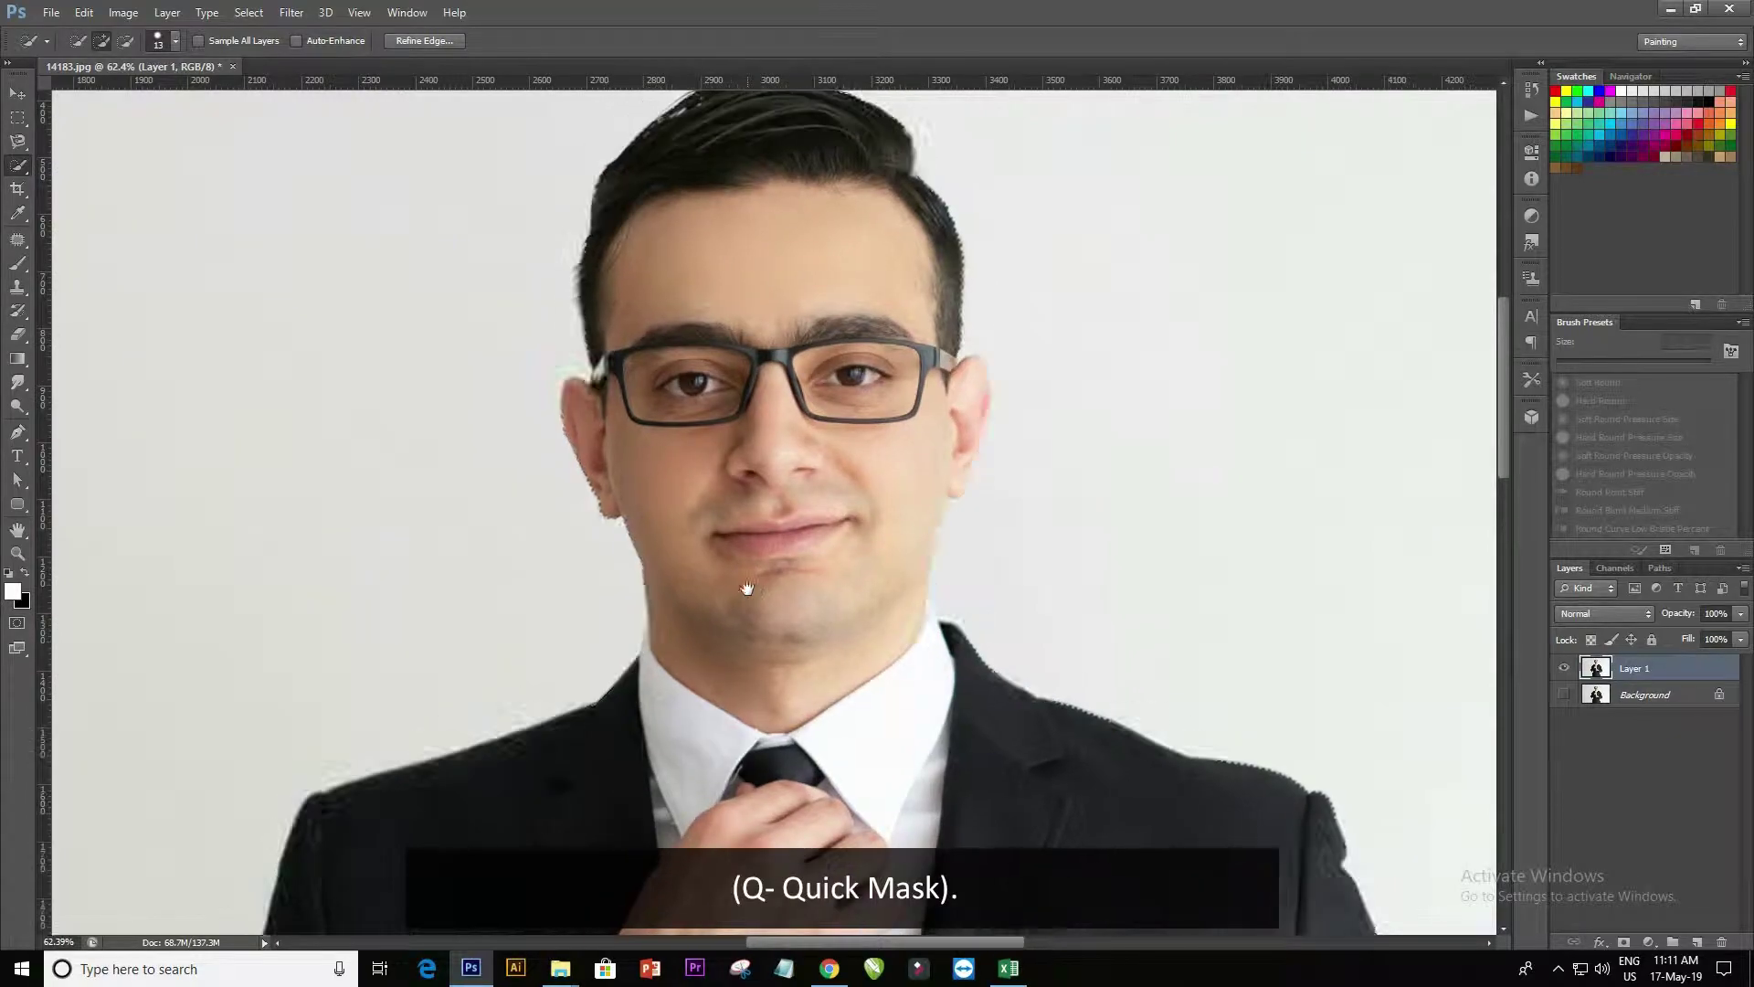
Tighten the selection along the ear's edge, refit the image, and enter Quick Mask with default colours.
scroll(914, 411, "up", 2)
scroll(960, 457, "up", 2)
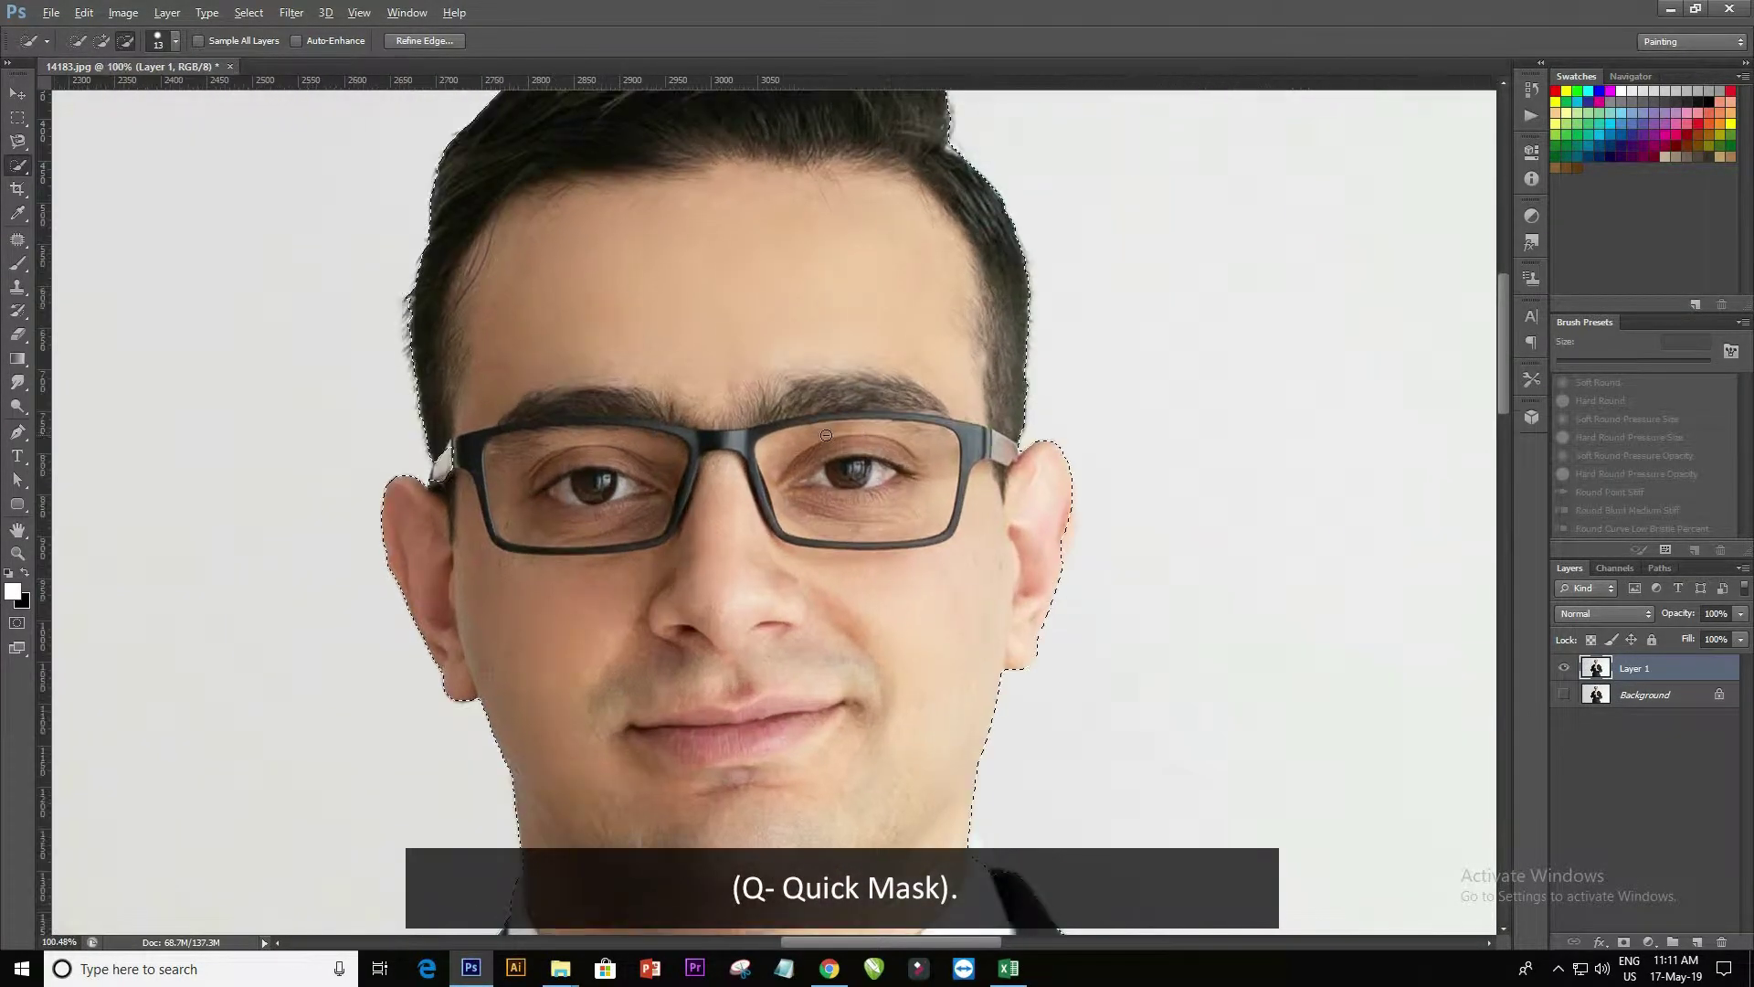
scroll(1051, 484, "up", 2)
mouse_move(1108, 495)
left_mouse_down()
mouse_move(1114, 560)
mouse_move(1116, 505)
left_mouse_up()
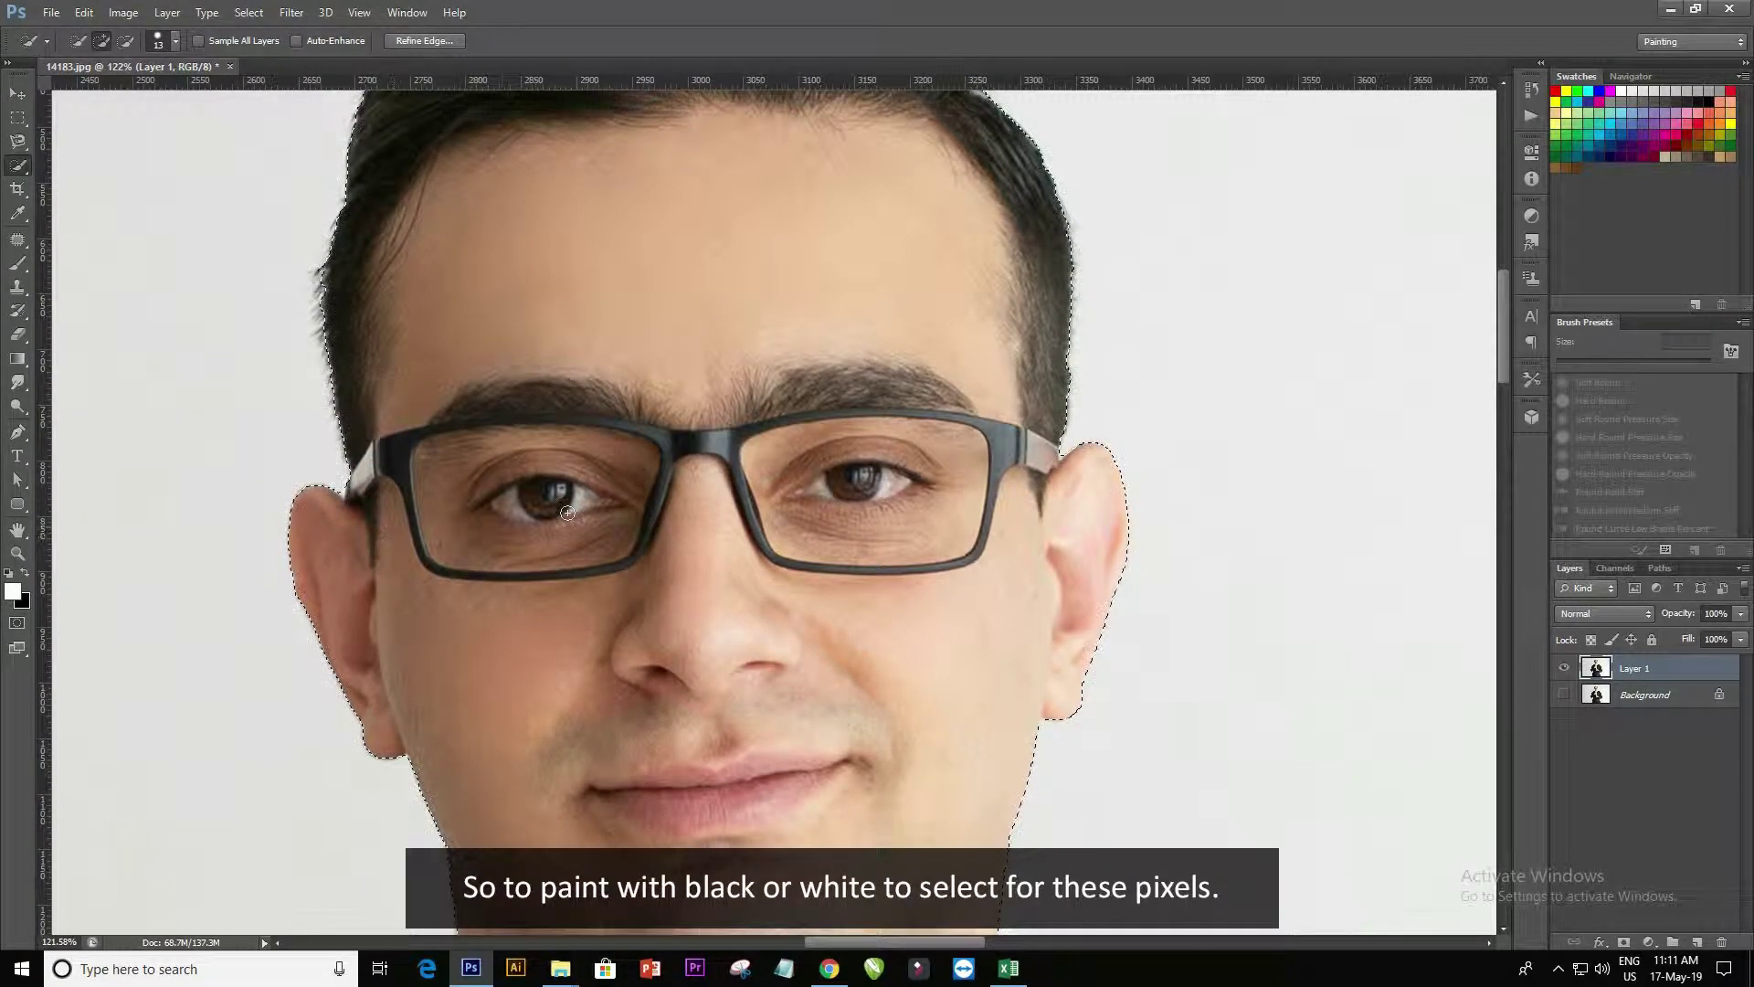
double_click(18, 529)
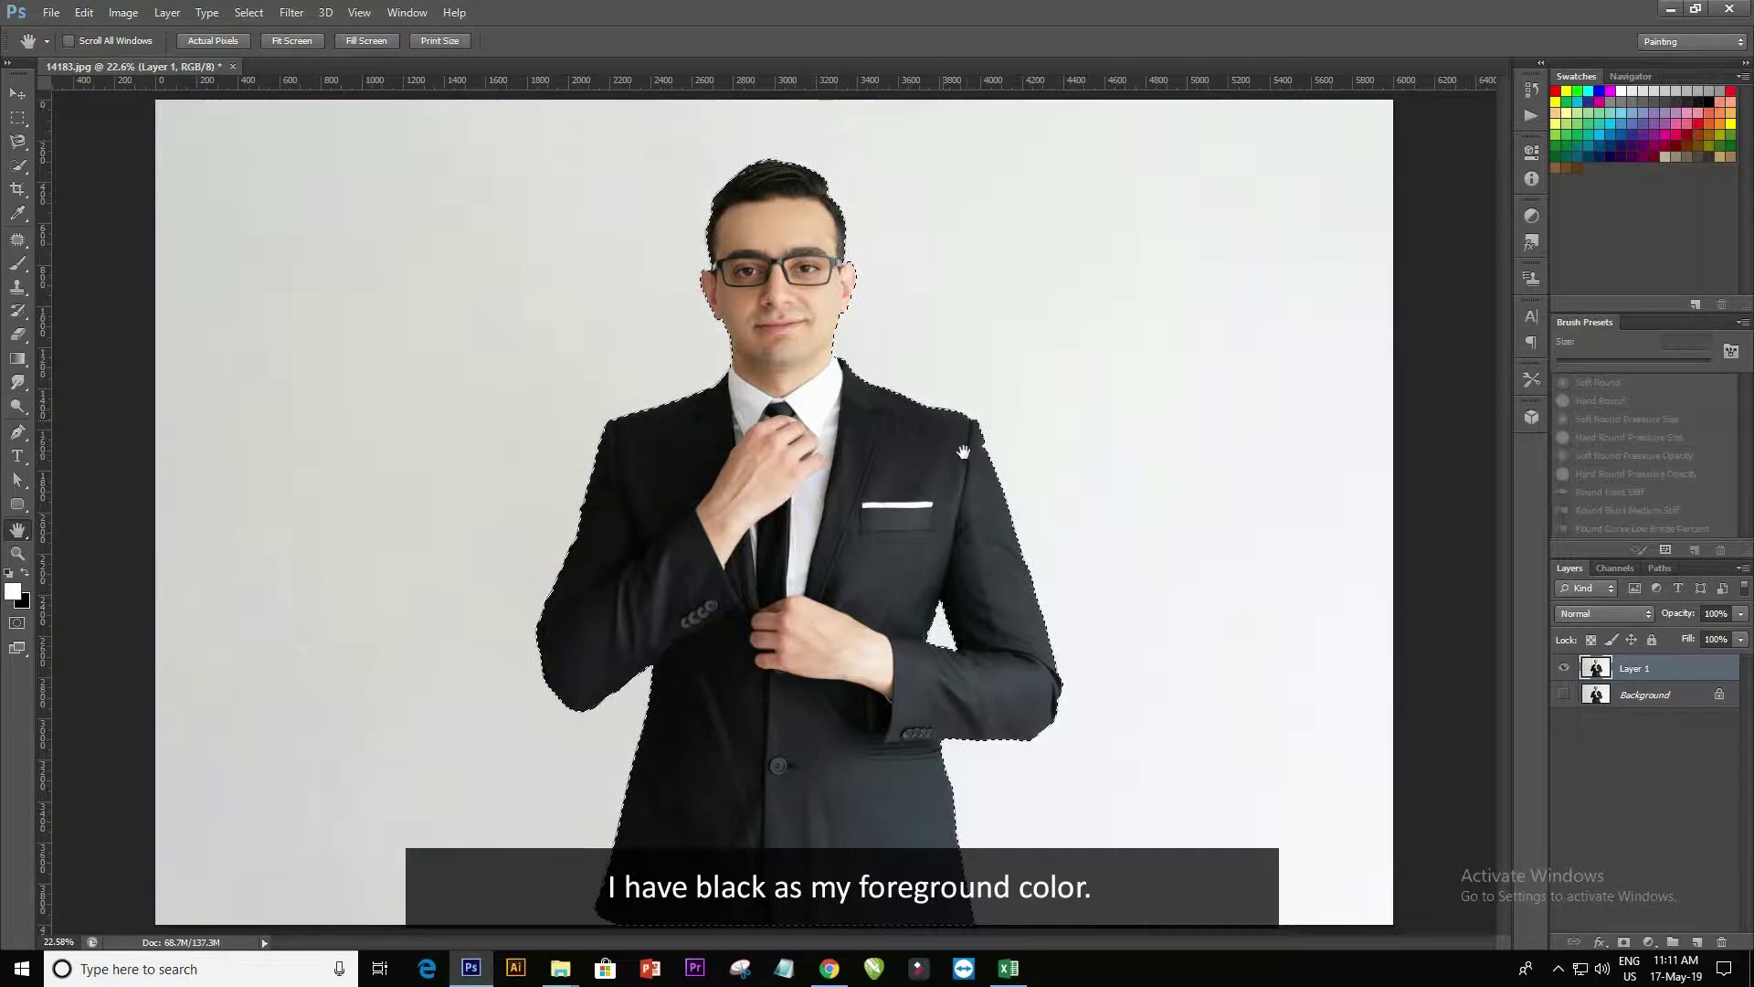
key("d")
key("q")
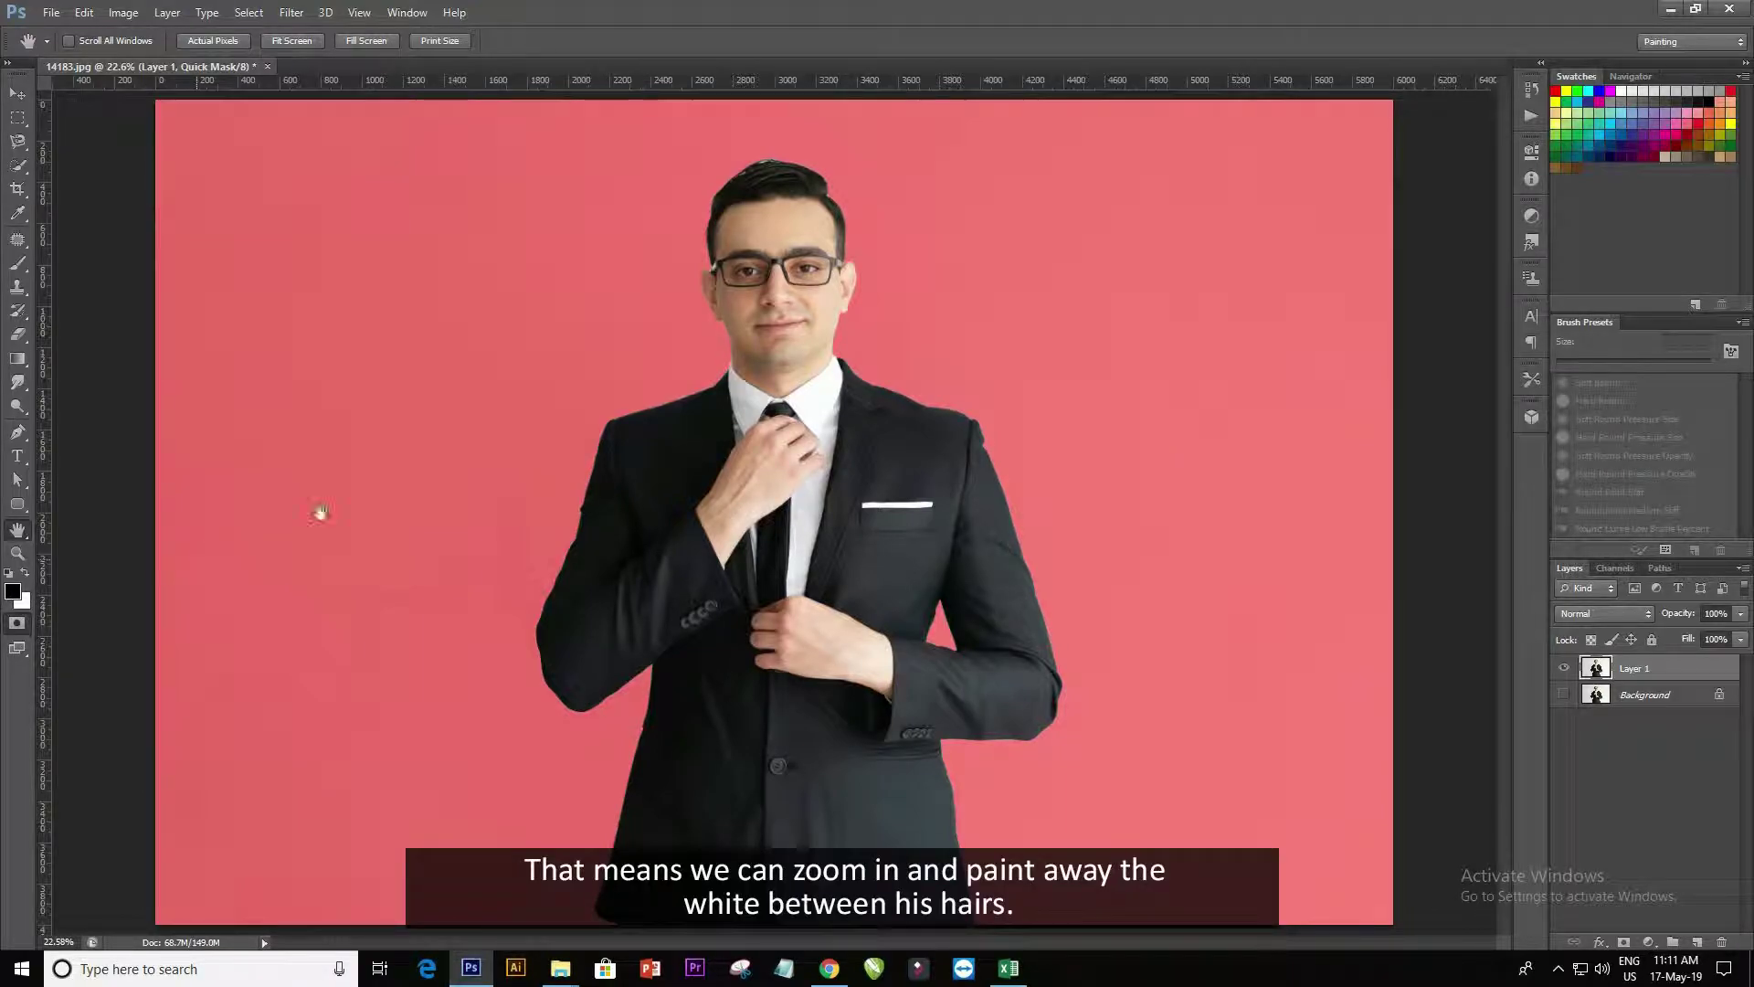
With a soft brush in Quick Mask, mask the white gaps along the hairline and between hair strands.
scroll(777, 173, "up", 2)
scroll(795, 160, "up", 2)
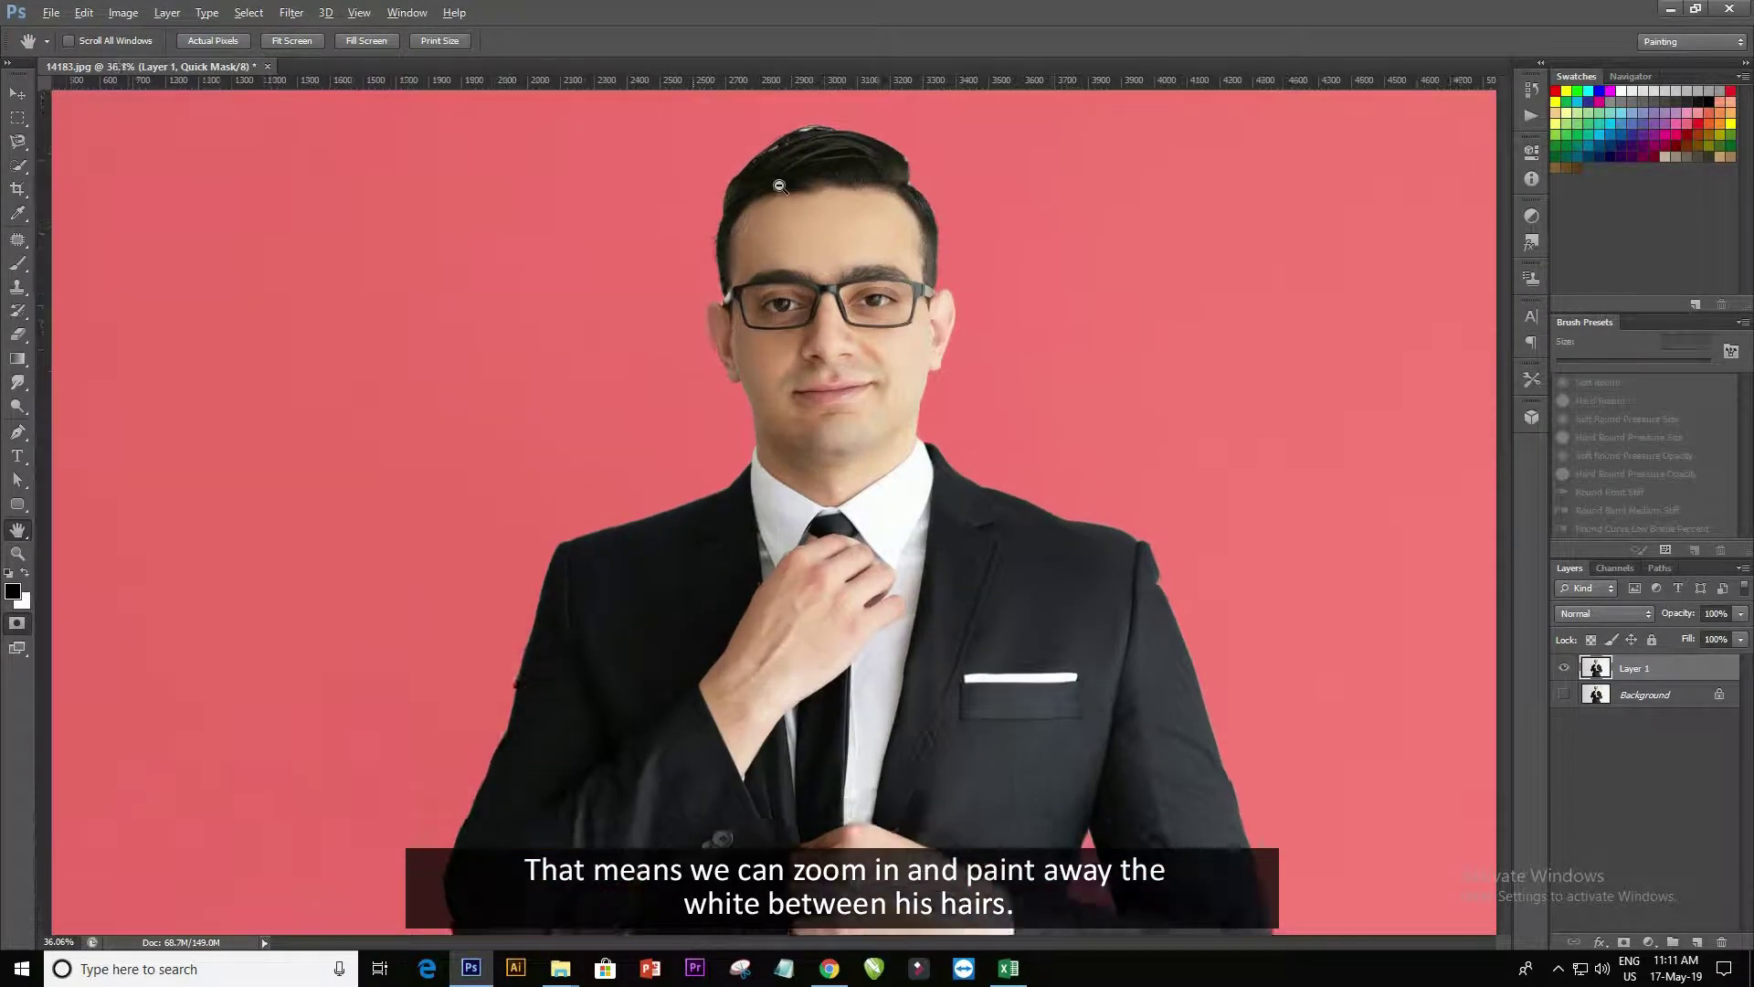
scroll(814, 146, "up", 2)
scroll(837, 132, "up", 2)
scroll(837, 131, "up", 2)
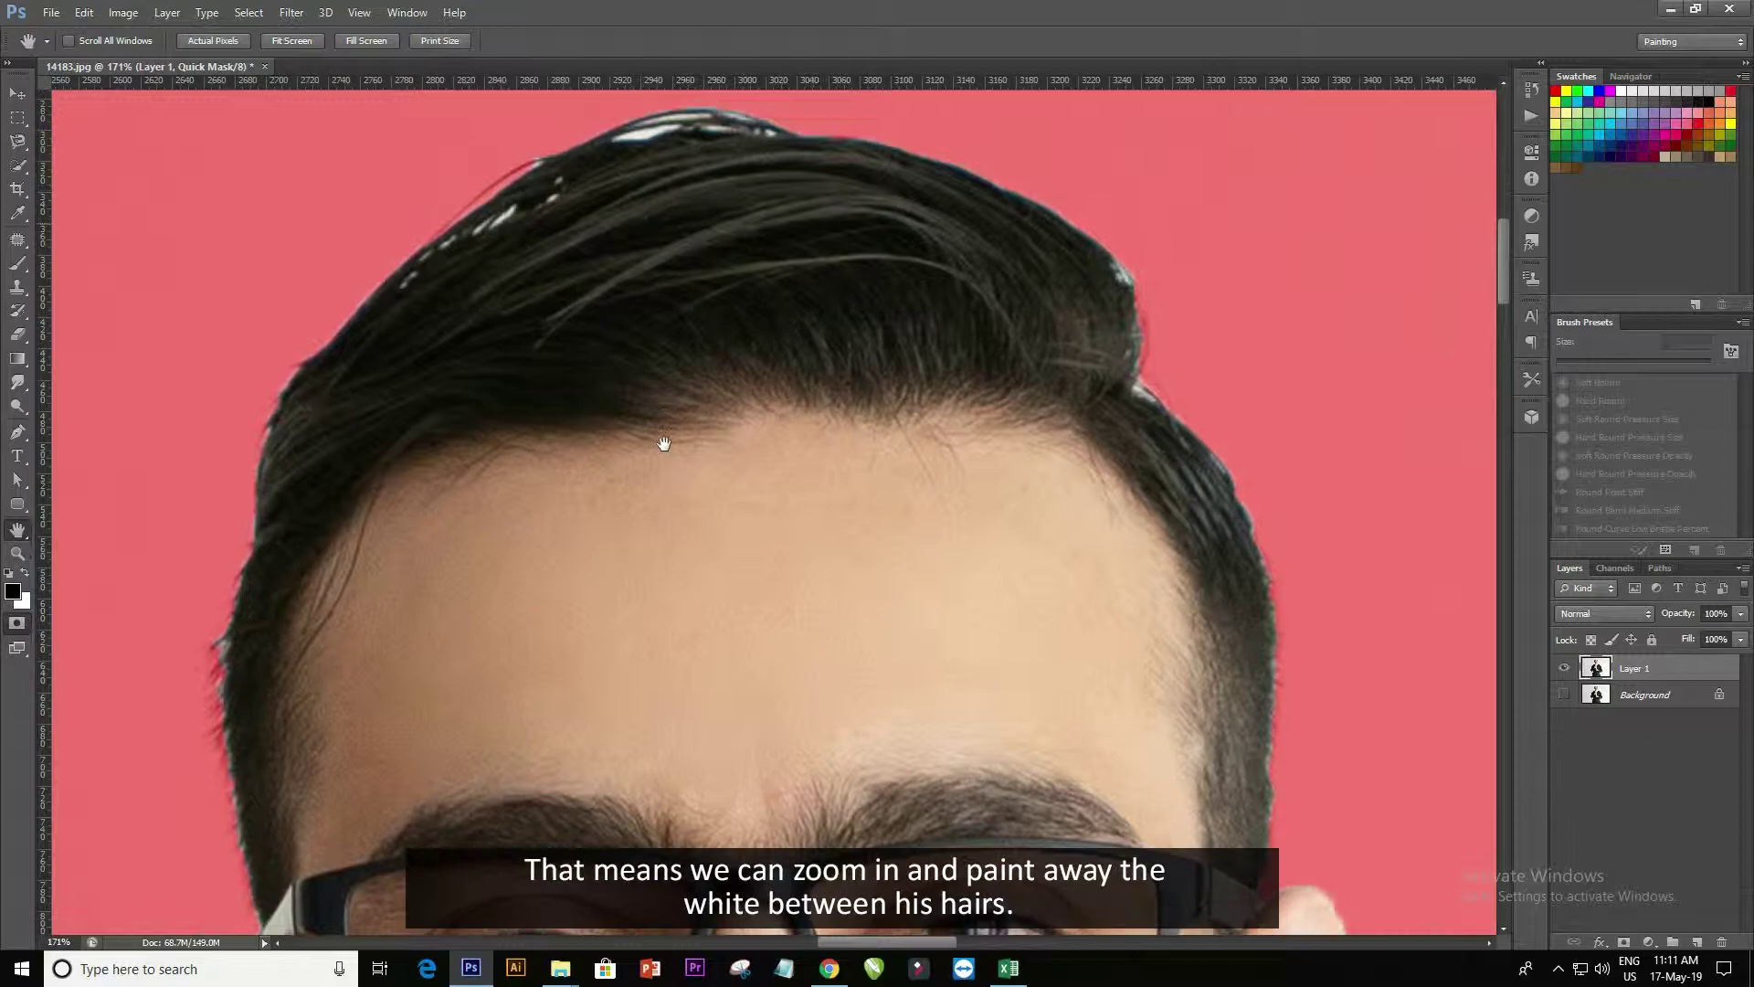
scroll(676, 411, "up", 3)
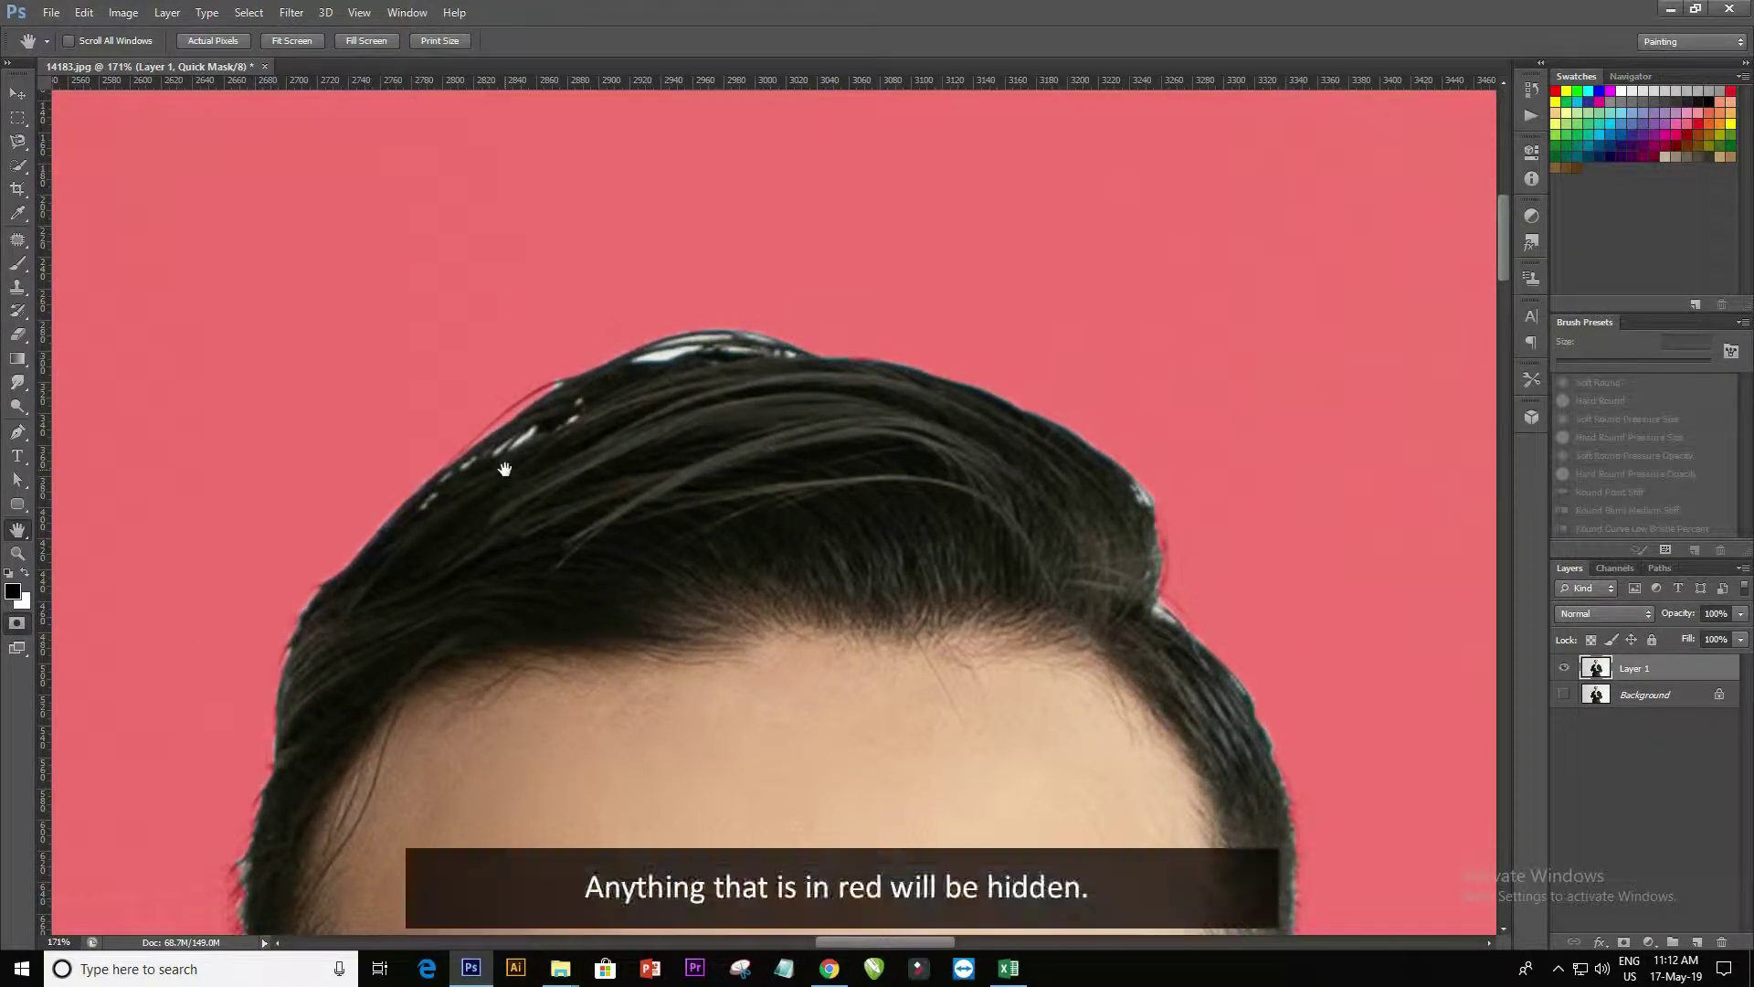
left_click(18, 264)
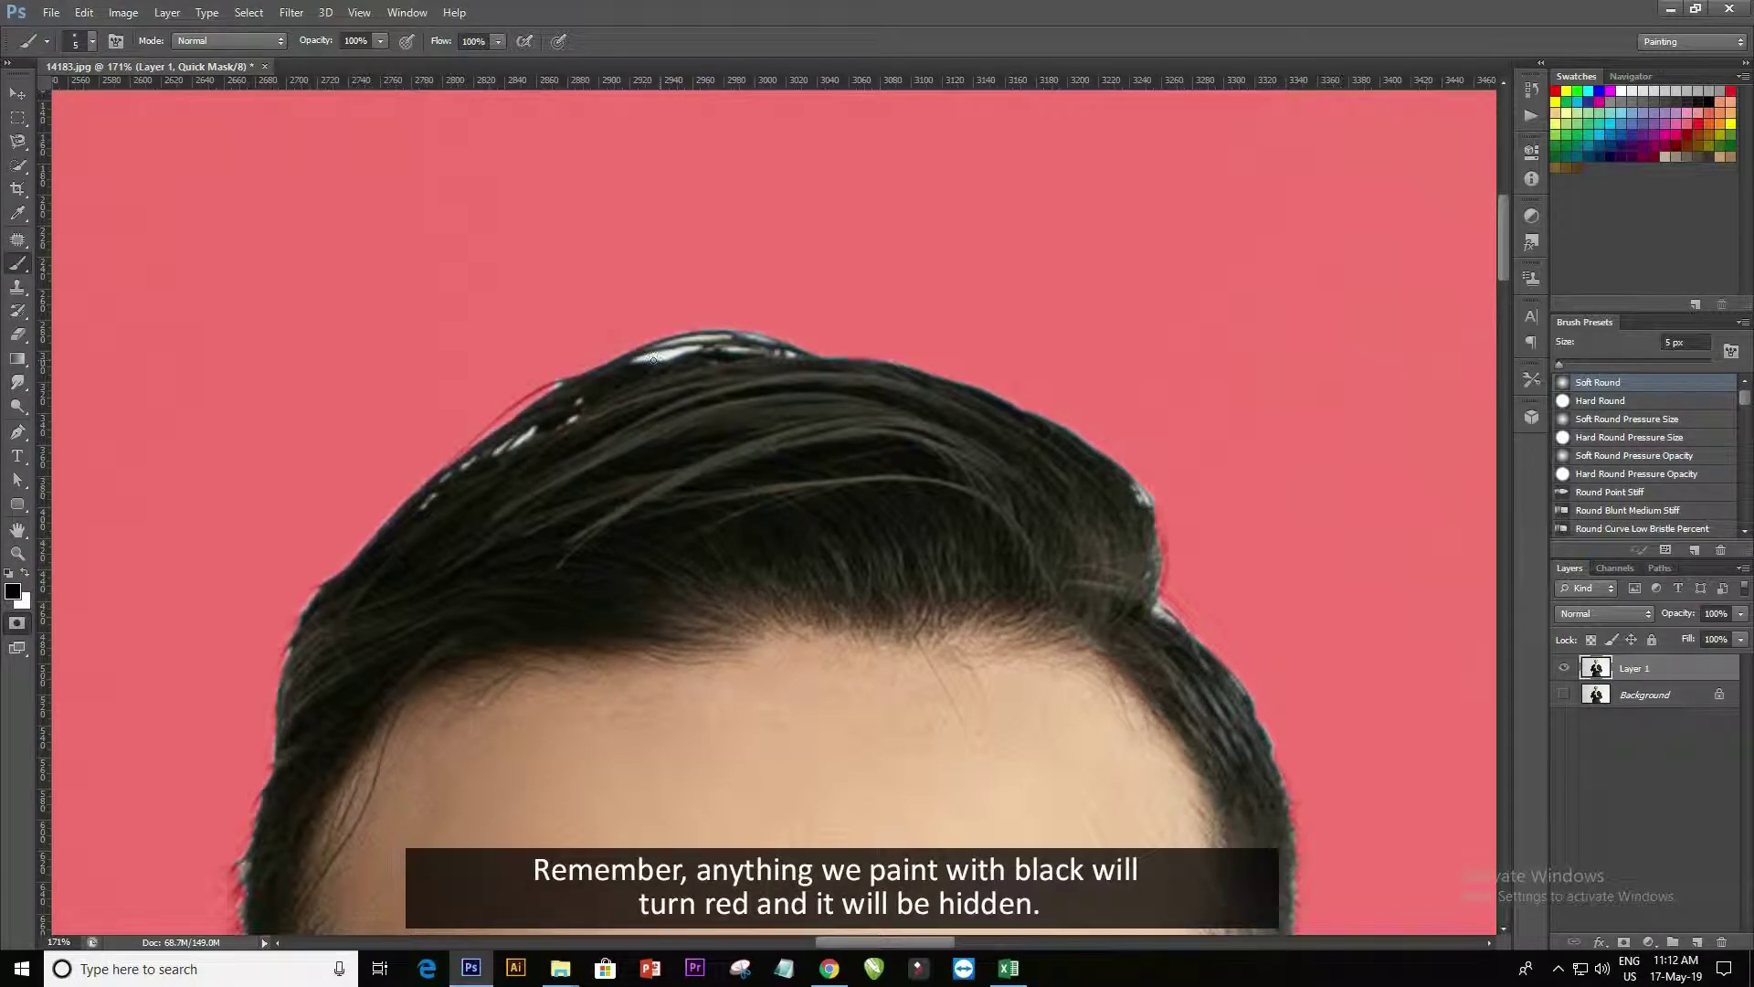
scroll(655, 355, "up", 1)
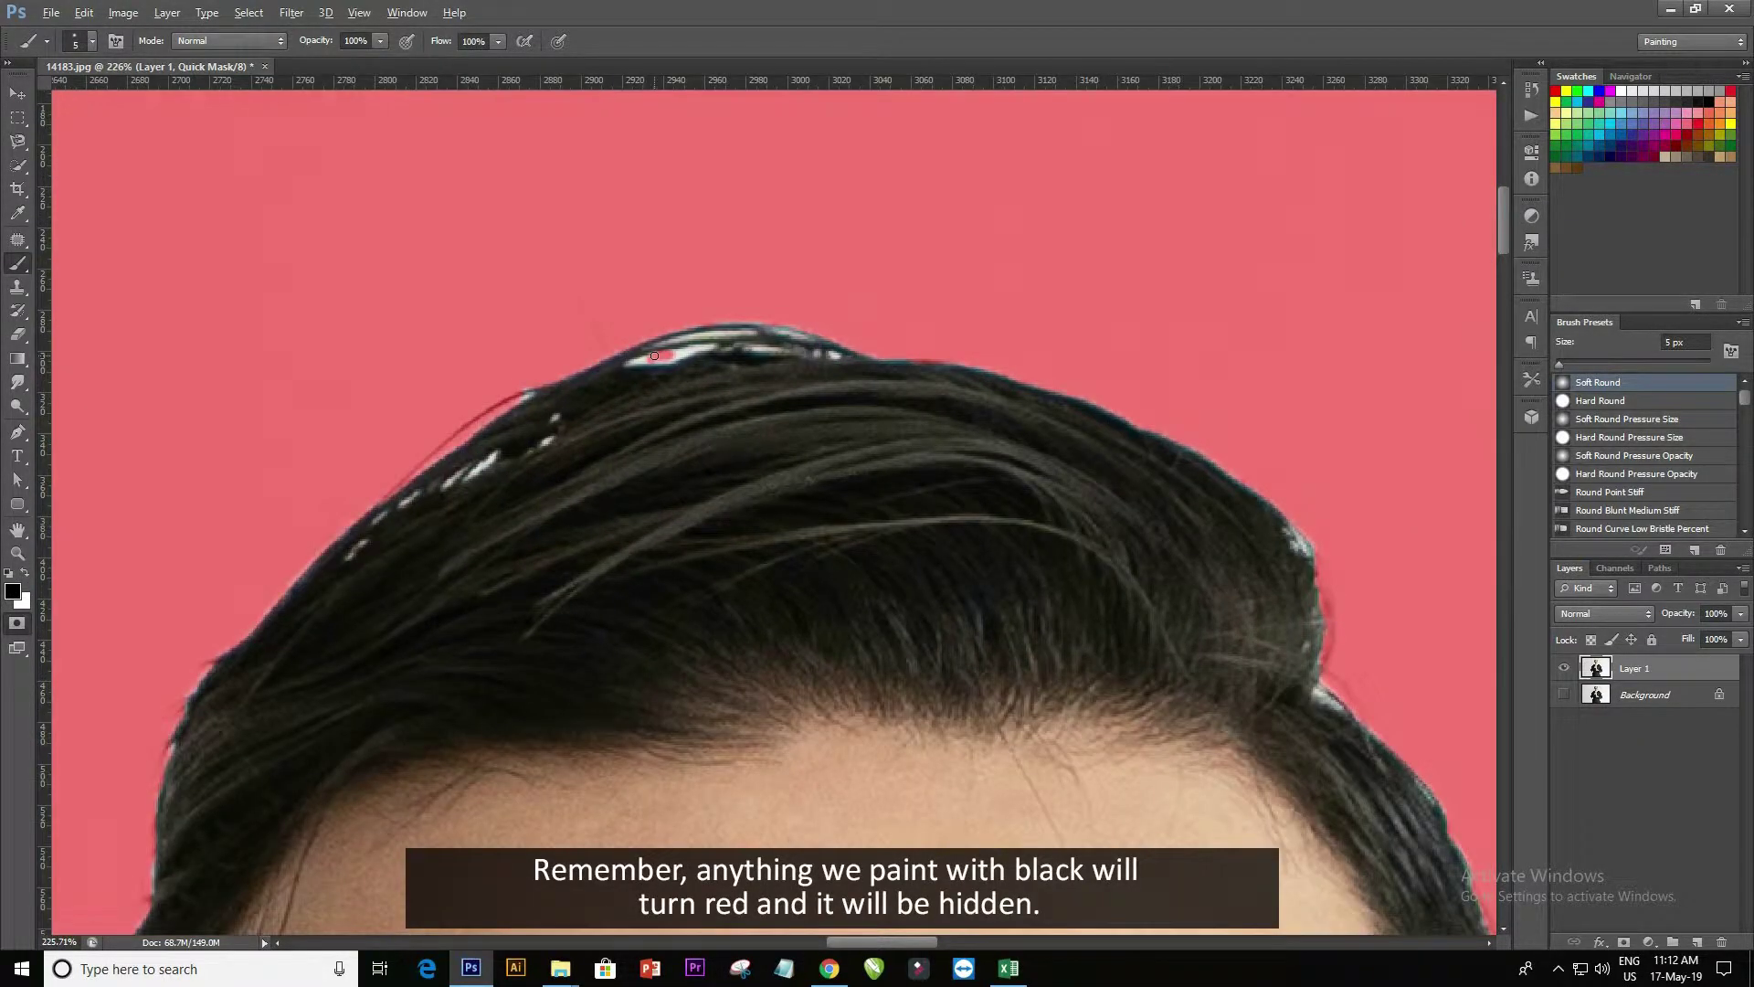
scroll(649, 361, "up", 1)
left_click_drag(626, 366, 719, 345)
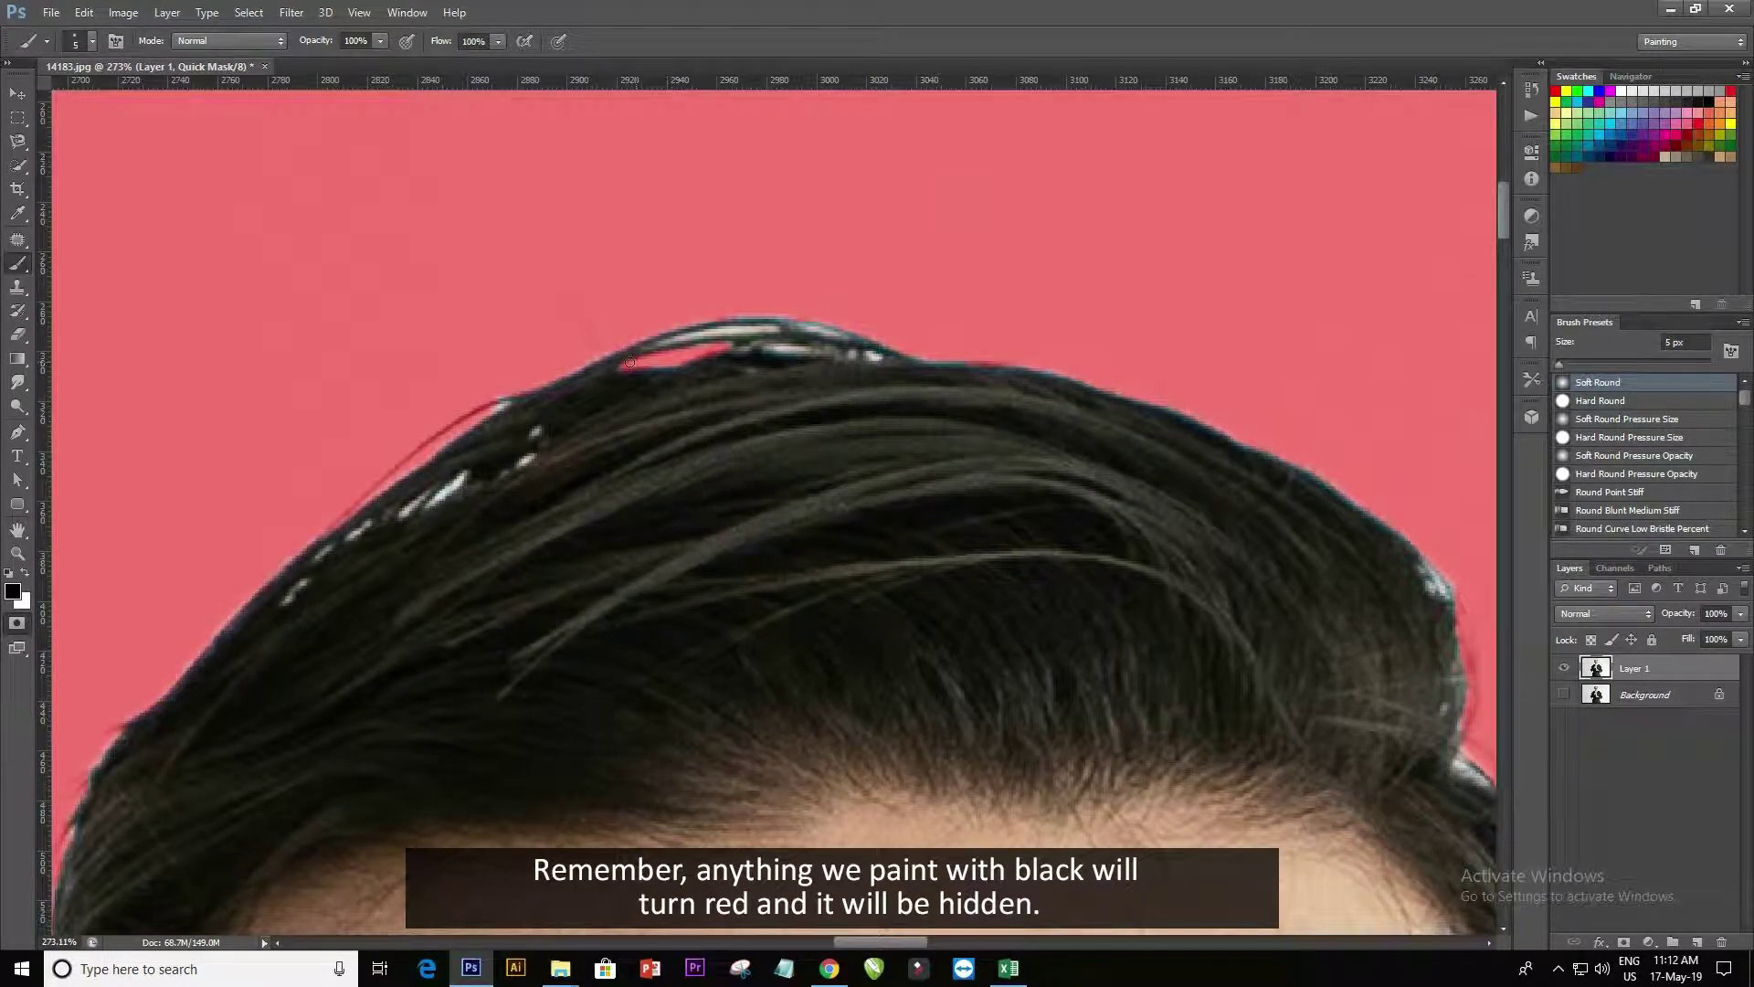
left_click_drag(663, 344, 770, 327)
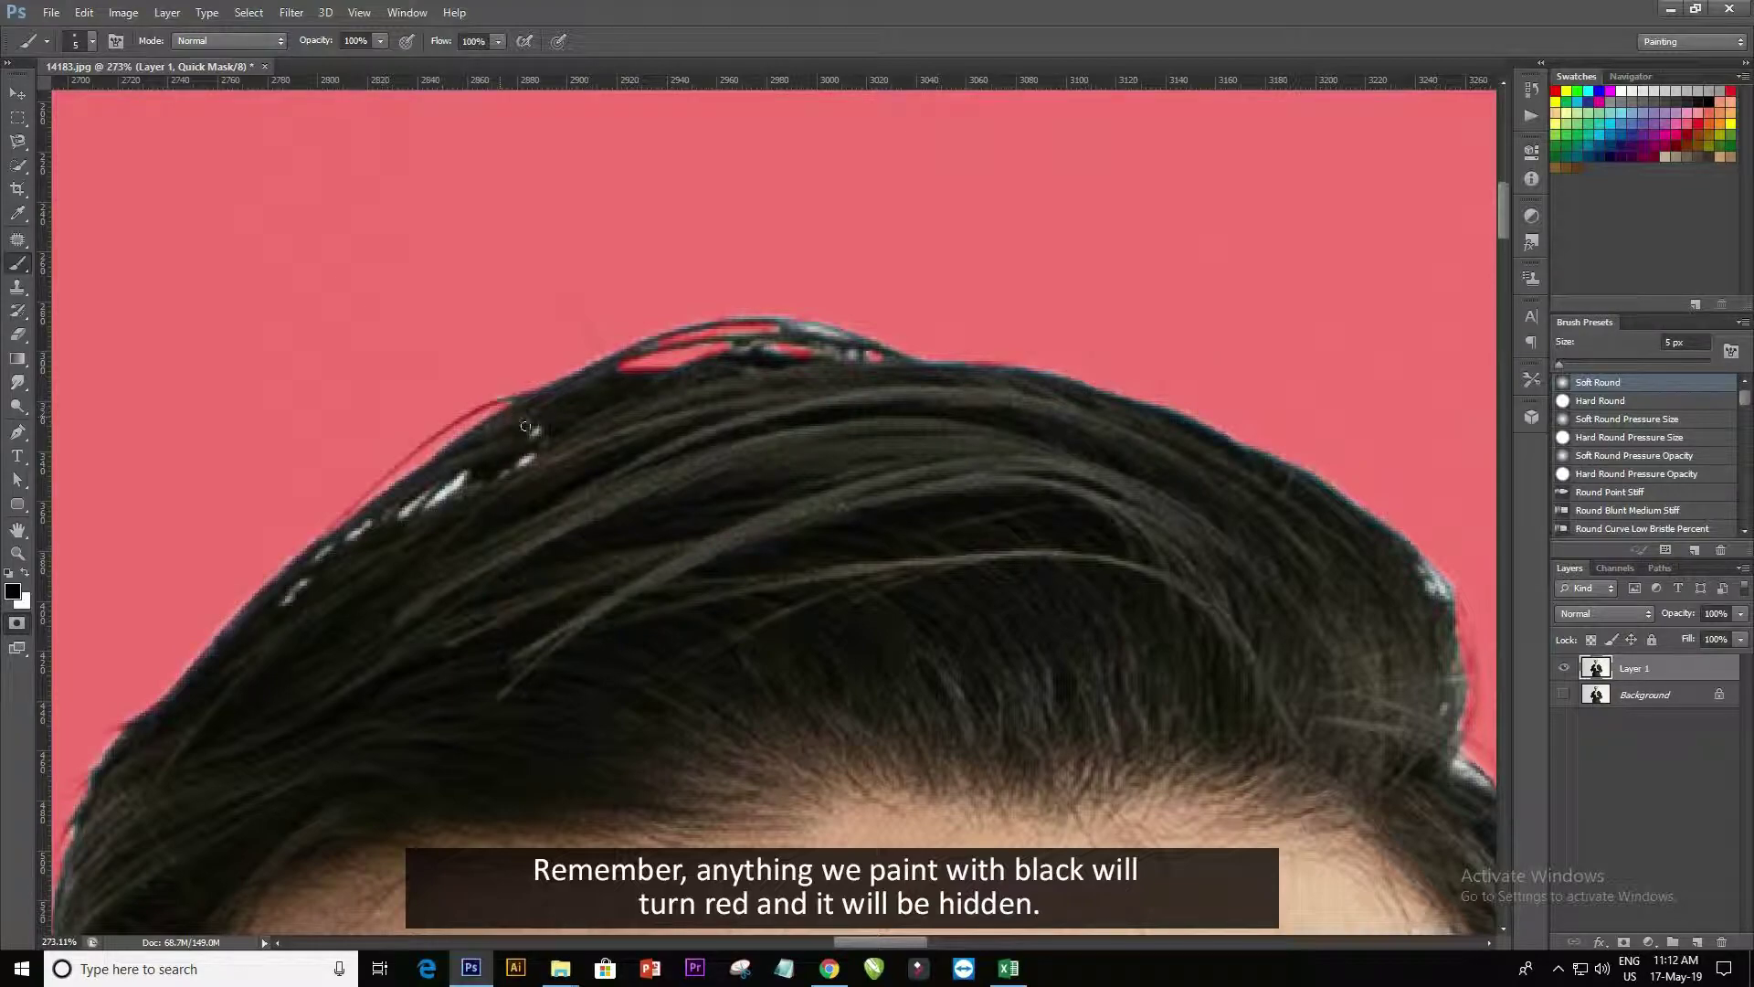
left_click_drag(534, 453, 518, 465)
left_click_drag(462, 480, 436, 498)
left_click_drag(359, 530, 370, 523)
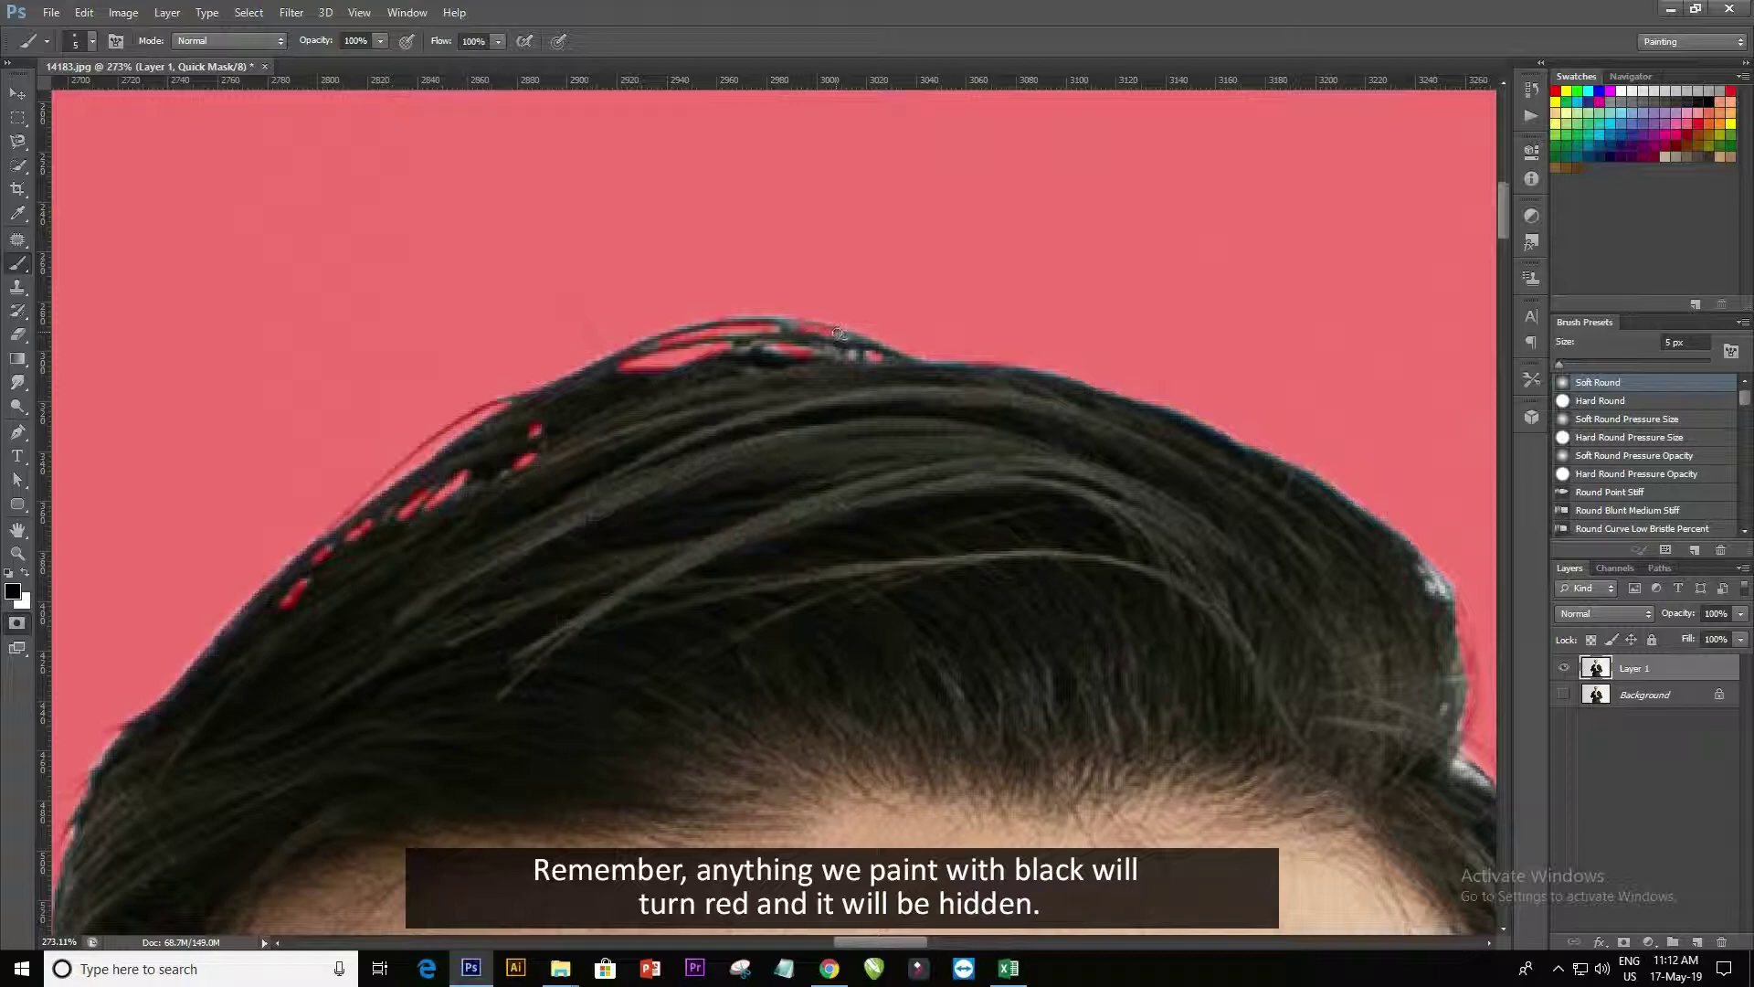
Mask the white speck on the hair's right edge, check the other ear, and exit Quick Mask.
left_click_drag(1093, 522, 529, 333)
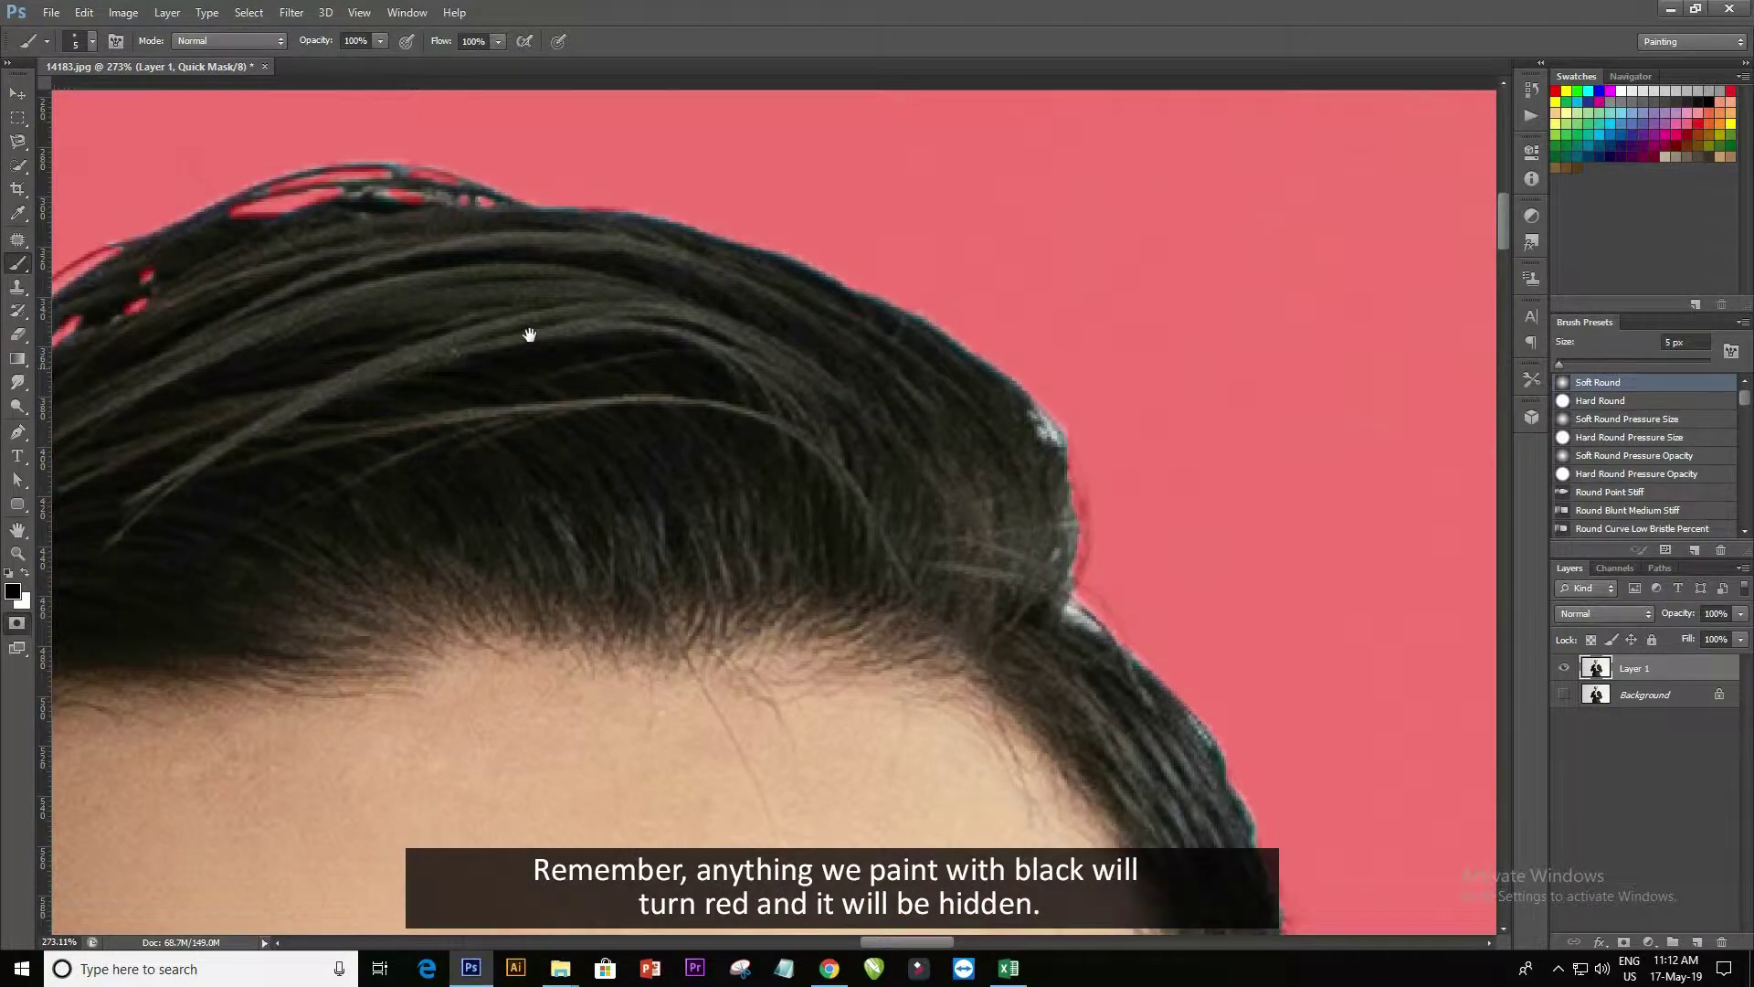
left_click_drag(852, 383, 855, 394)
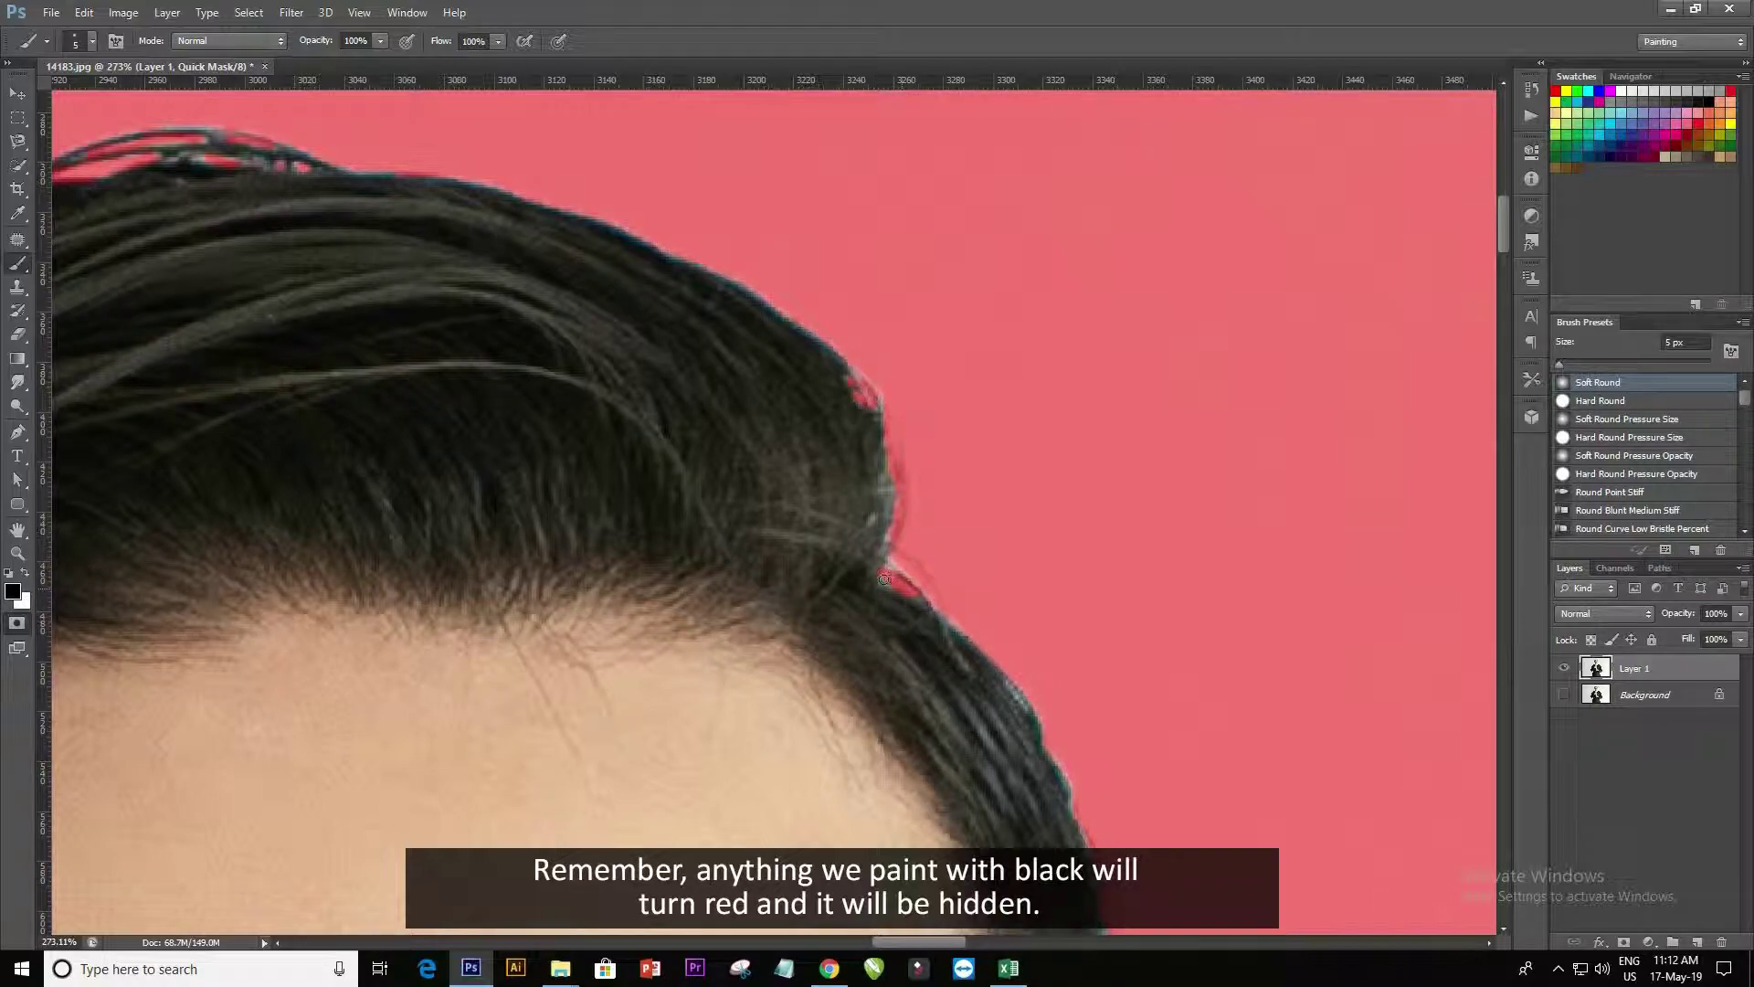
scroll(885, 578, "down", 5)
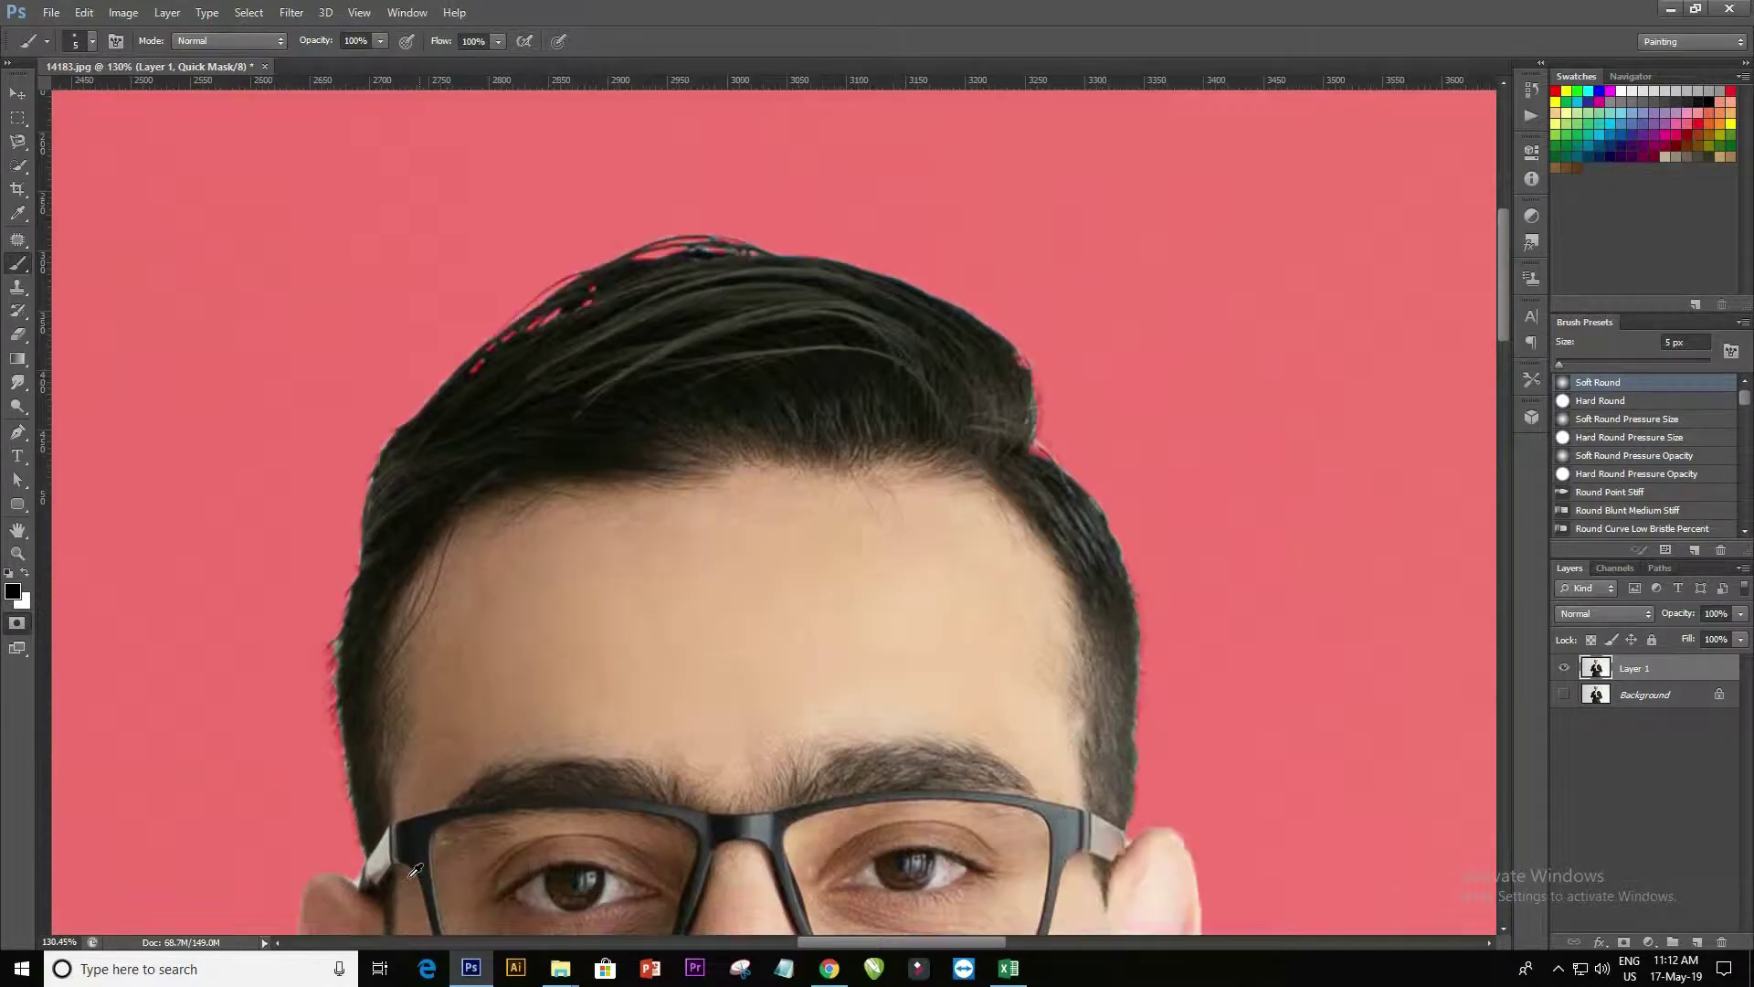
scroll(414, 871, "up", 1)
scroll(393, 822, "up", 1)
scroll(393, 585, "up", 1)
scroll(372, 608, "up", 1)
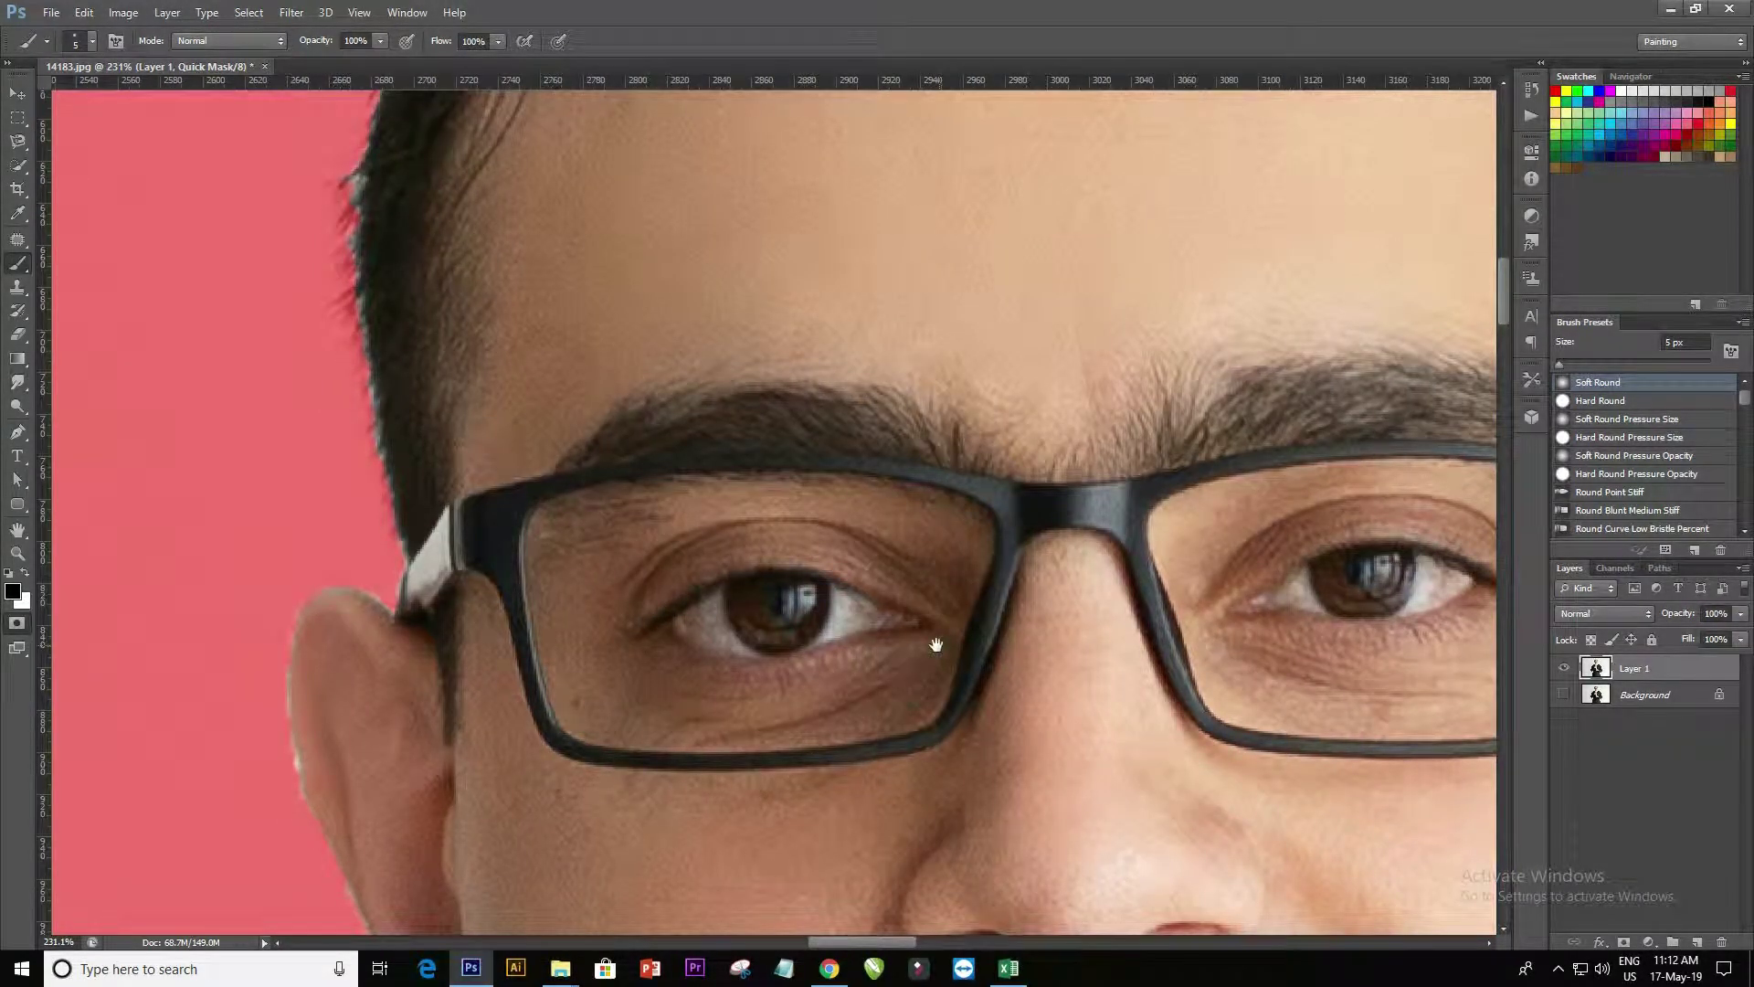
left_click_drag(935, 646, 265, 676)
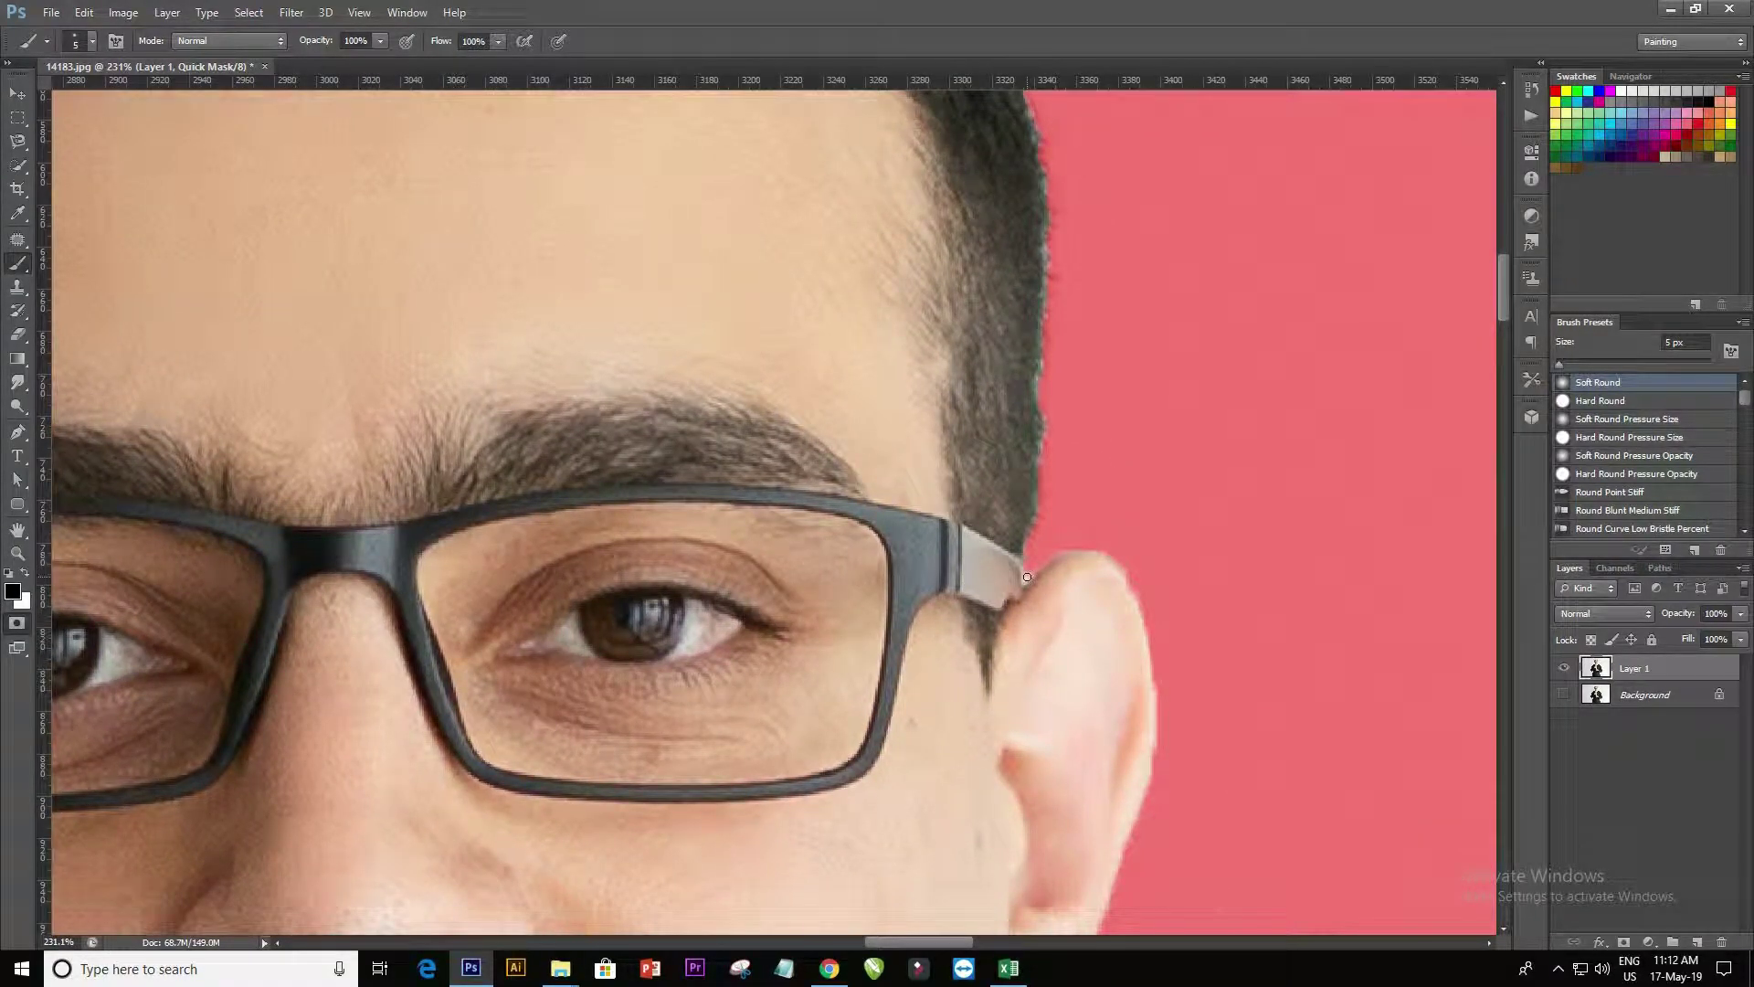
scroll(1017, 533, "down", 4)
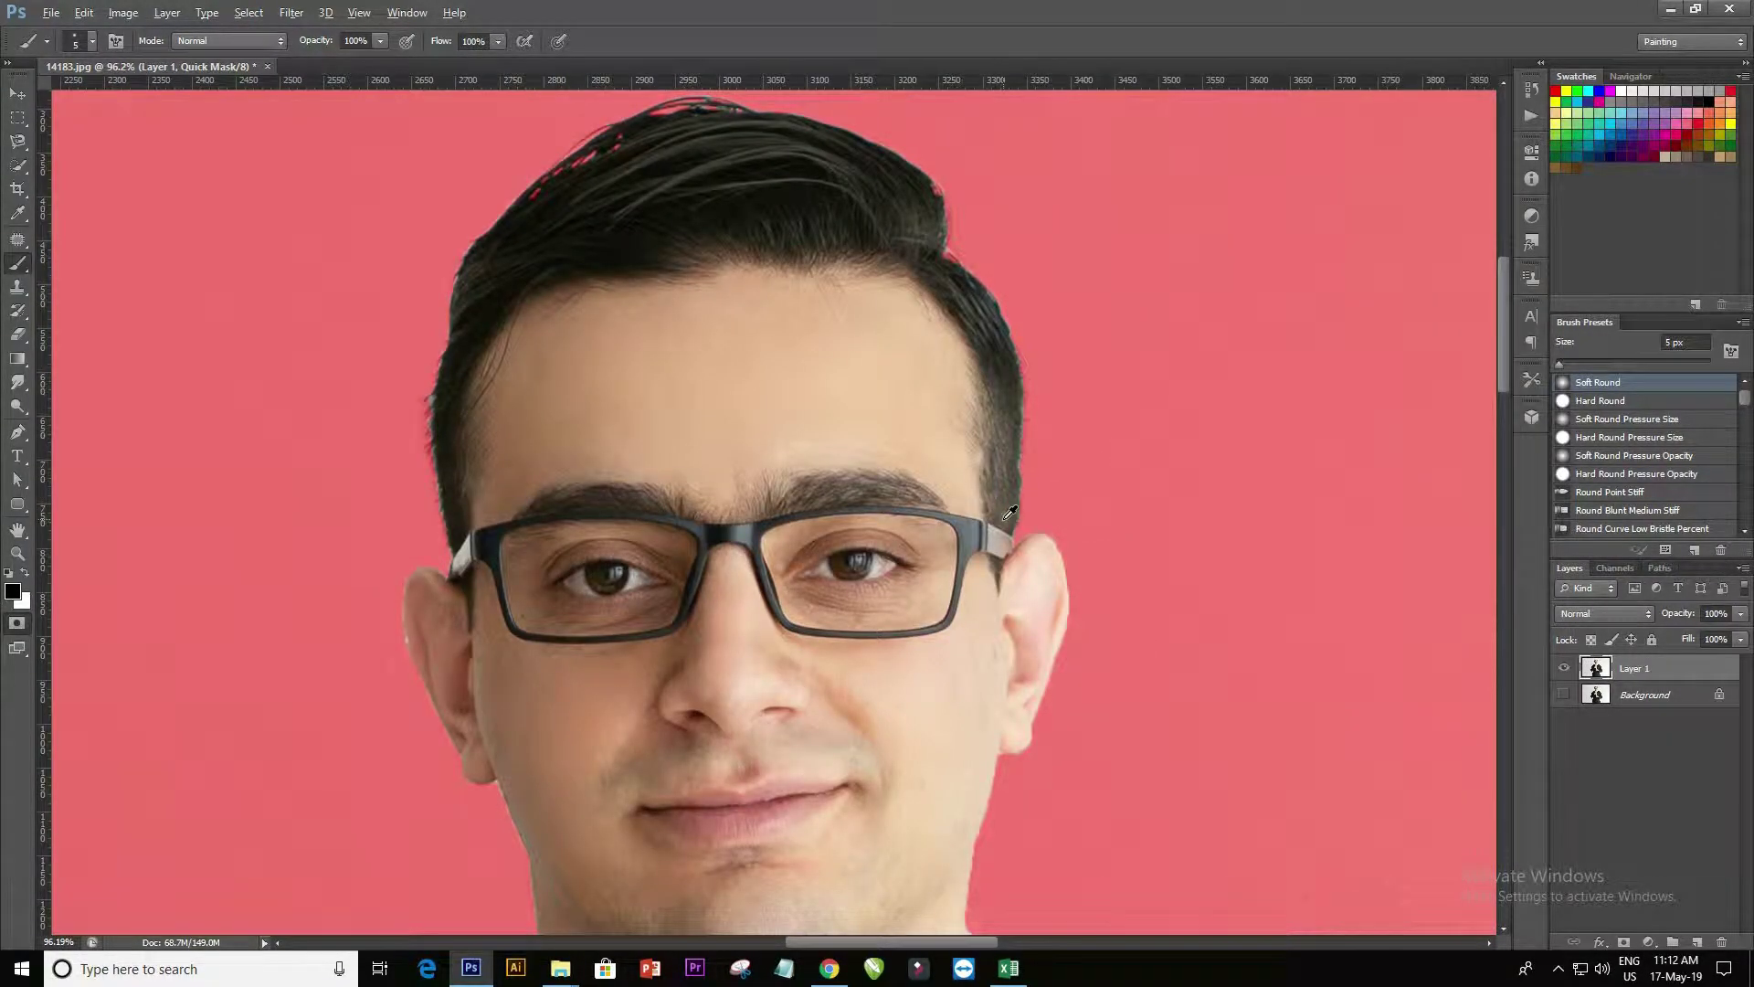
scroll(1010, 513, "down", 2)
scroll(1010, 513, "down", 1)
scroll(1010, 513, "down", 1)
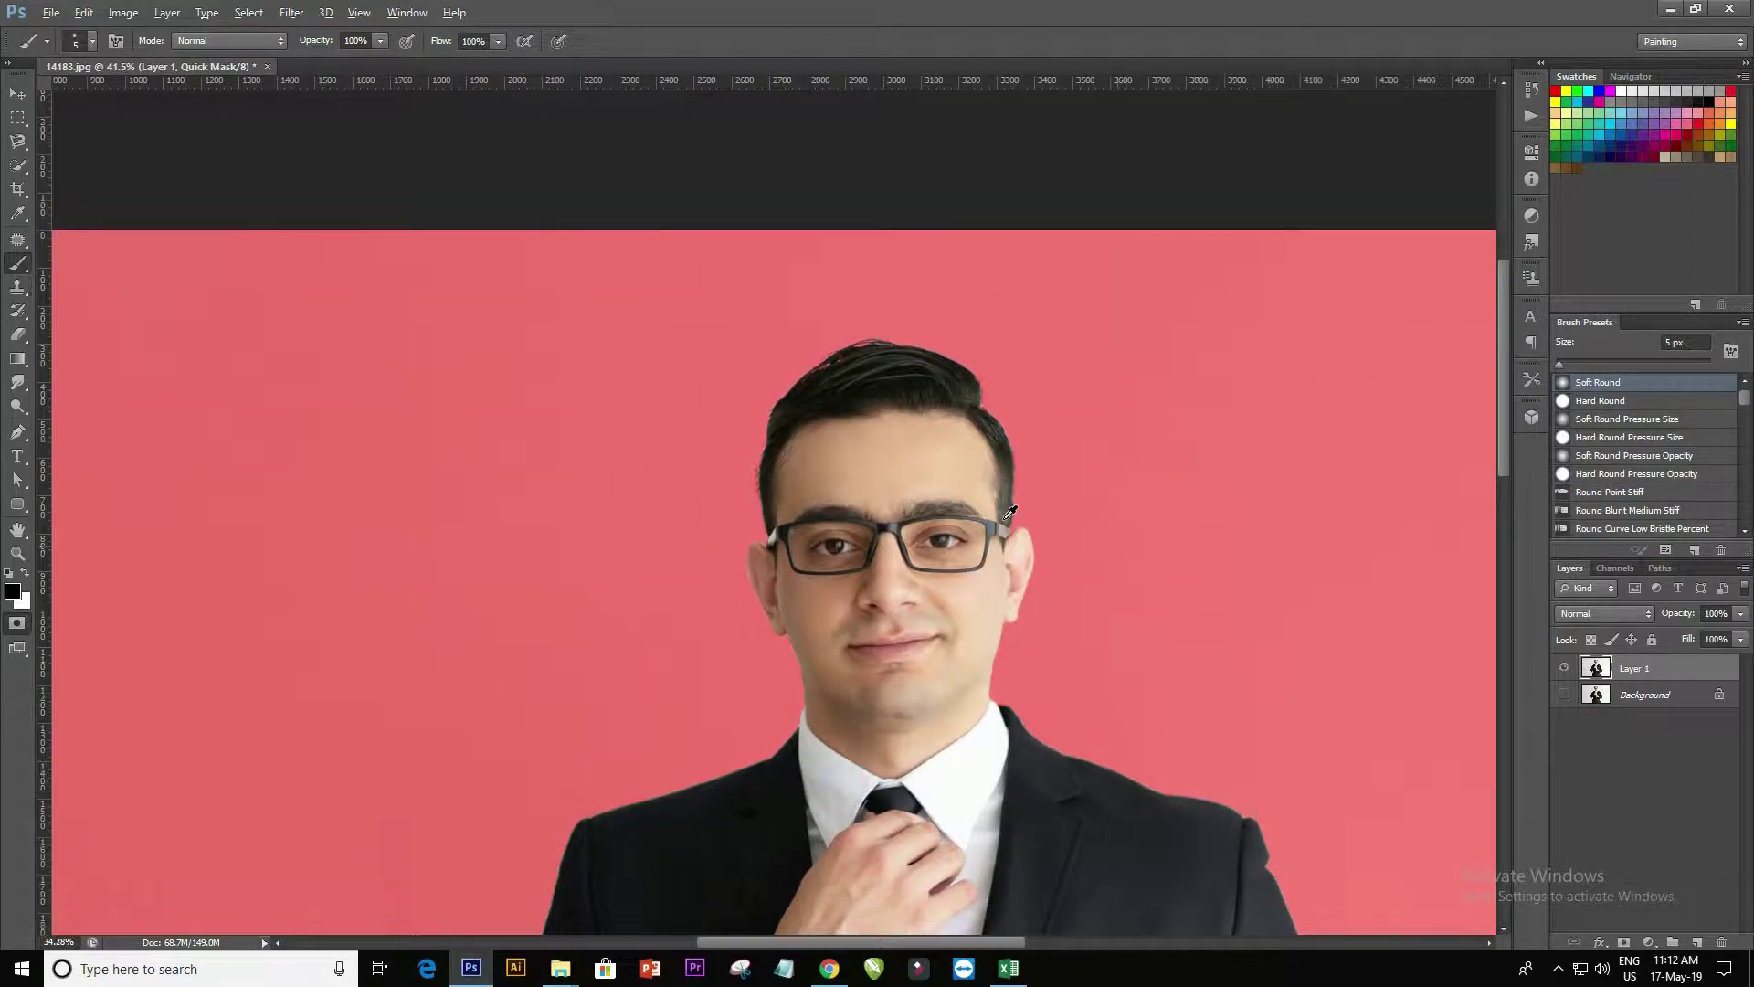
scroll(1010, 513, "down", 2)
double_click(17, 530)
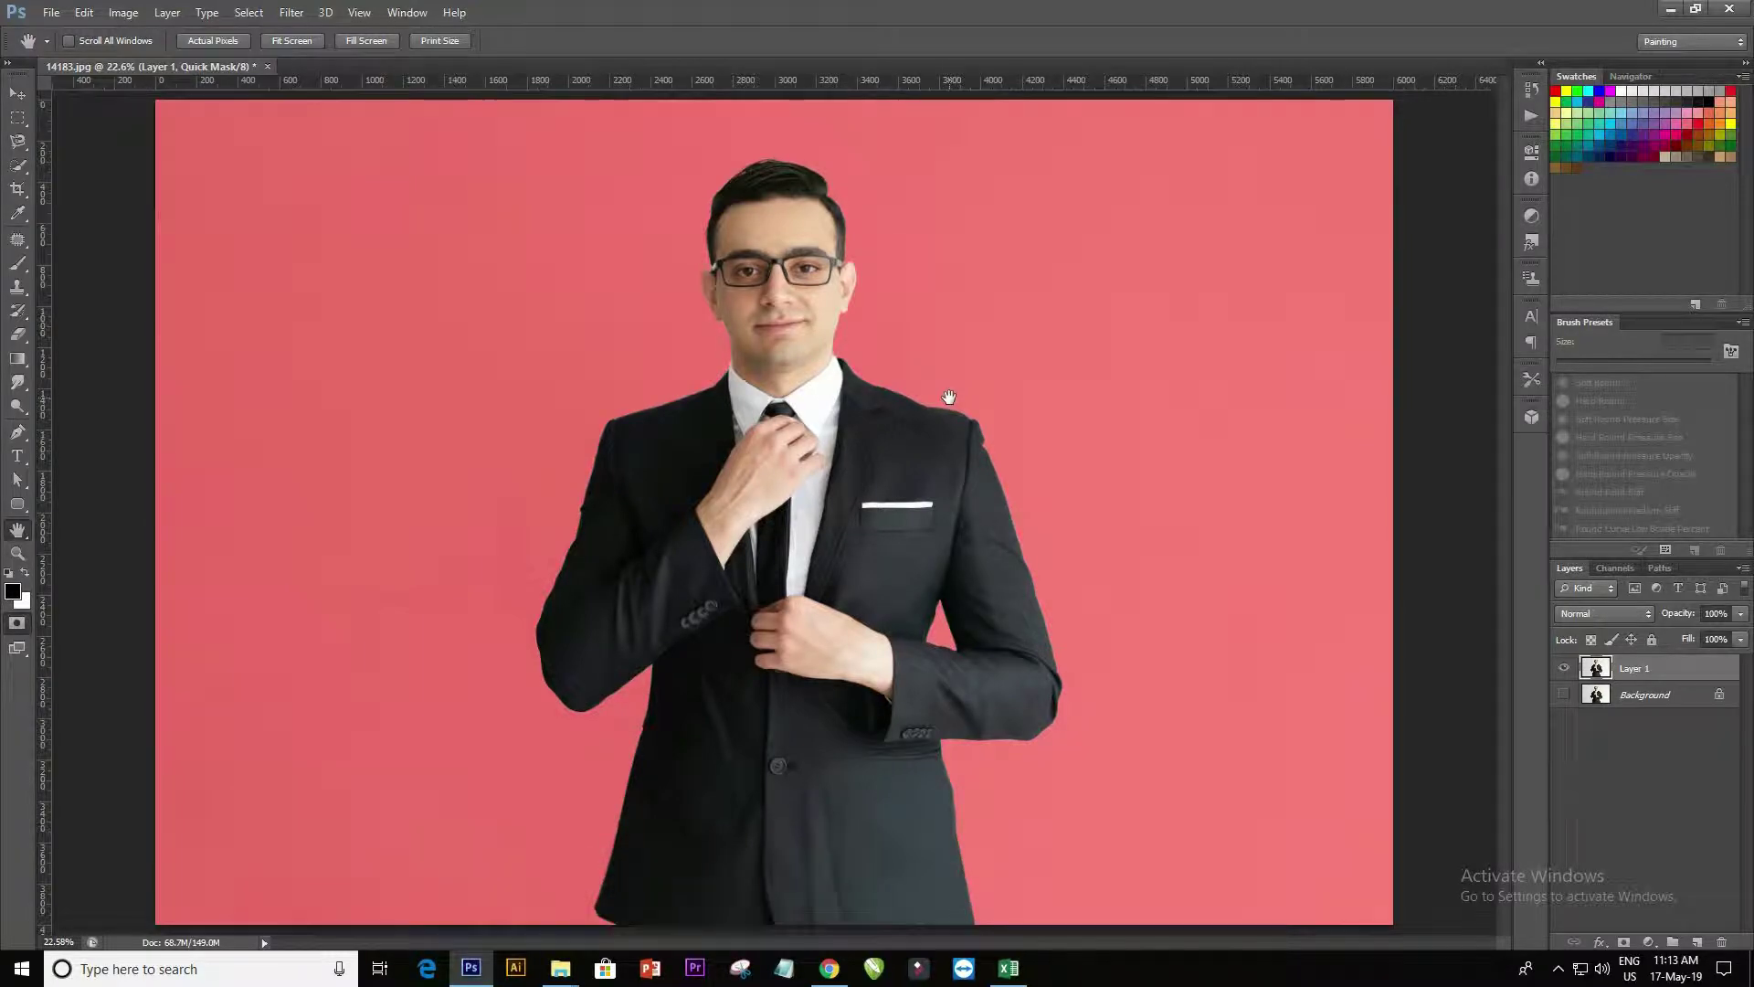
key("q")
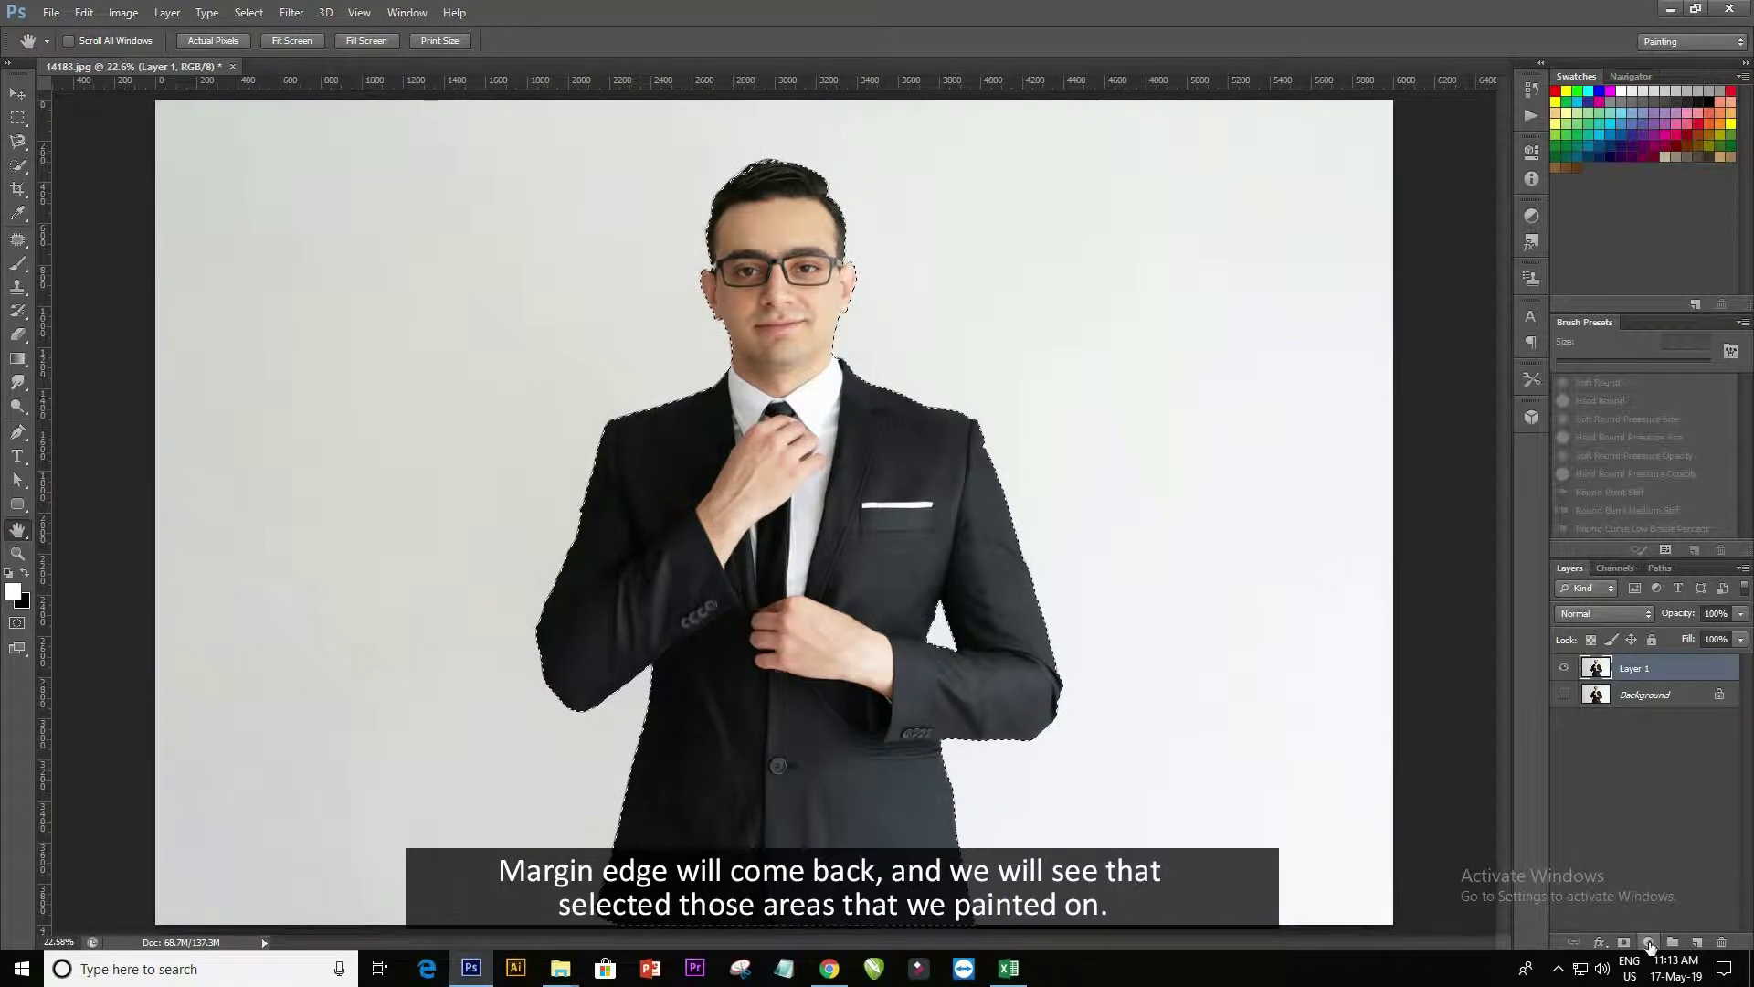
Add a red (ff0000) Solid Color fill layer over the man's selection.
left_click(1647, 943)
left_click(1631, 552)
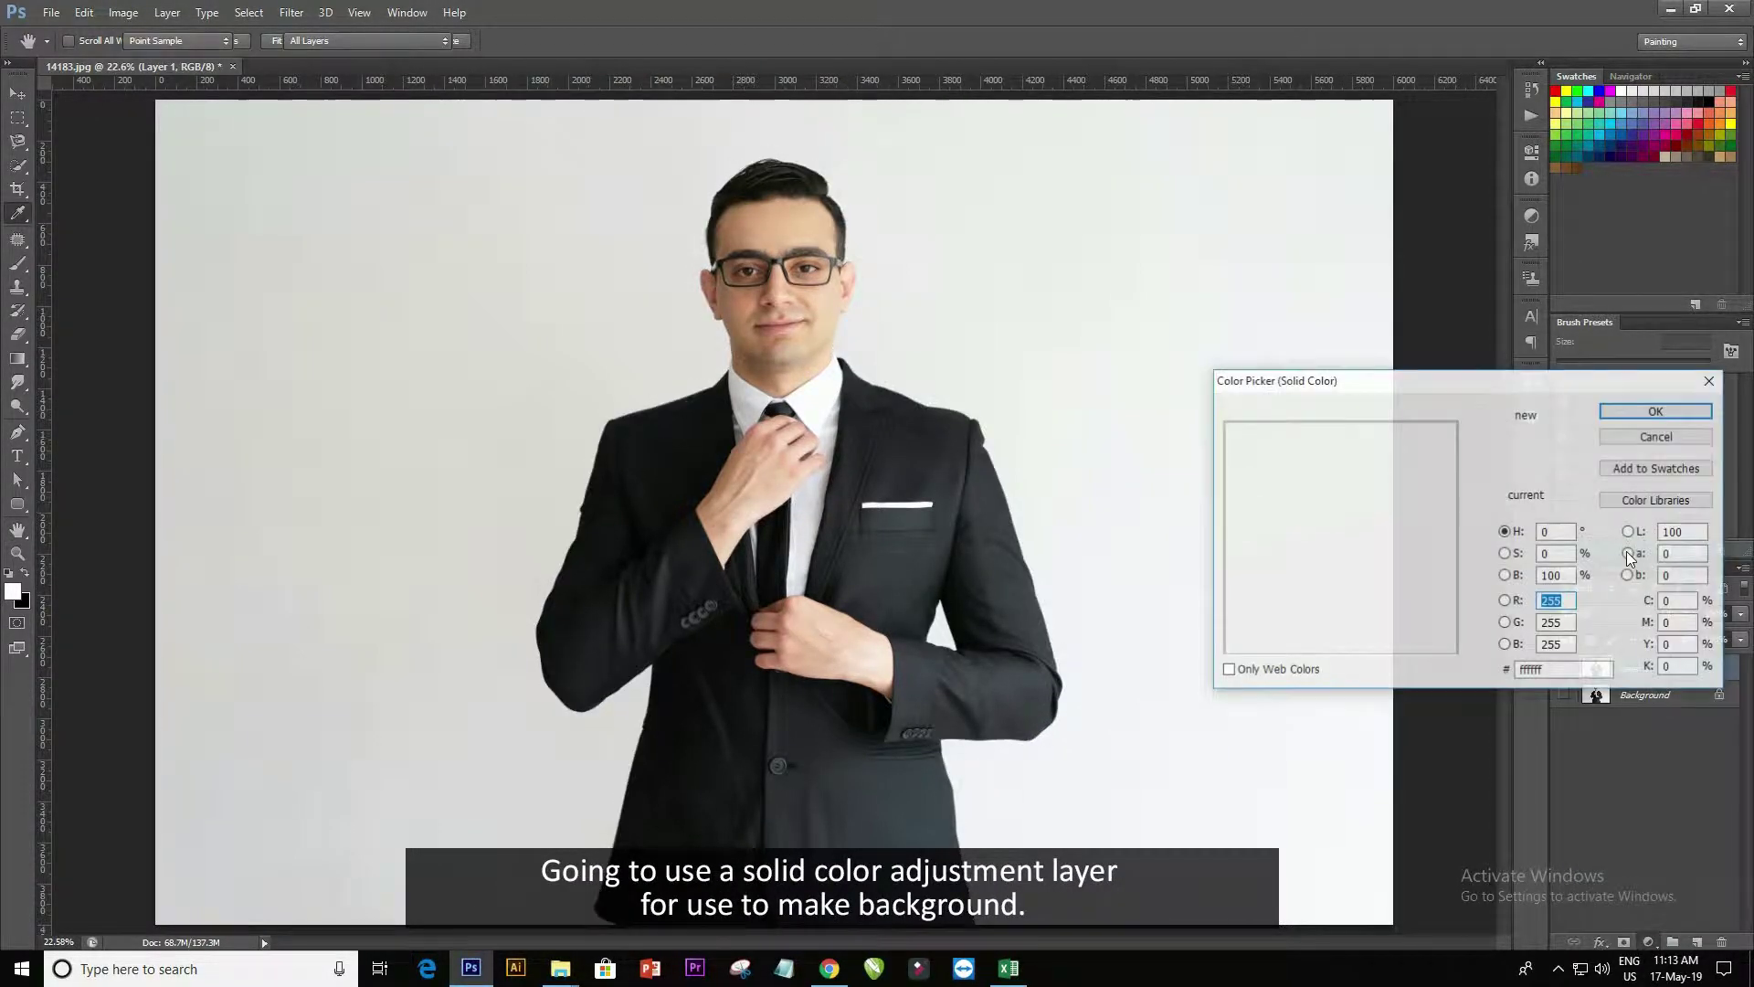
left_click_drag(1382, 483, 1493, 412)
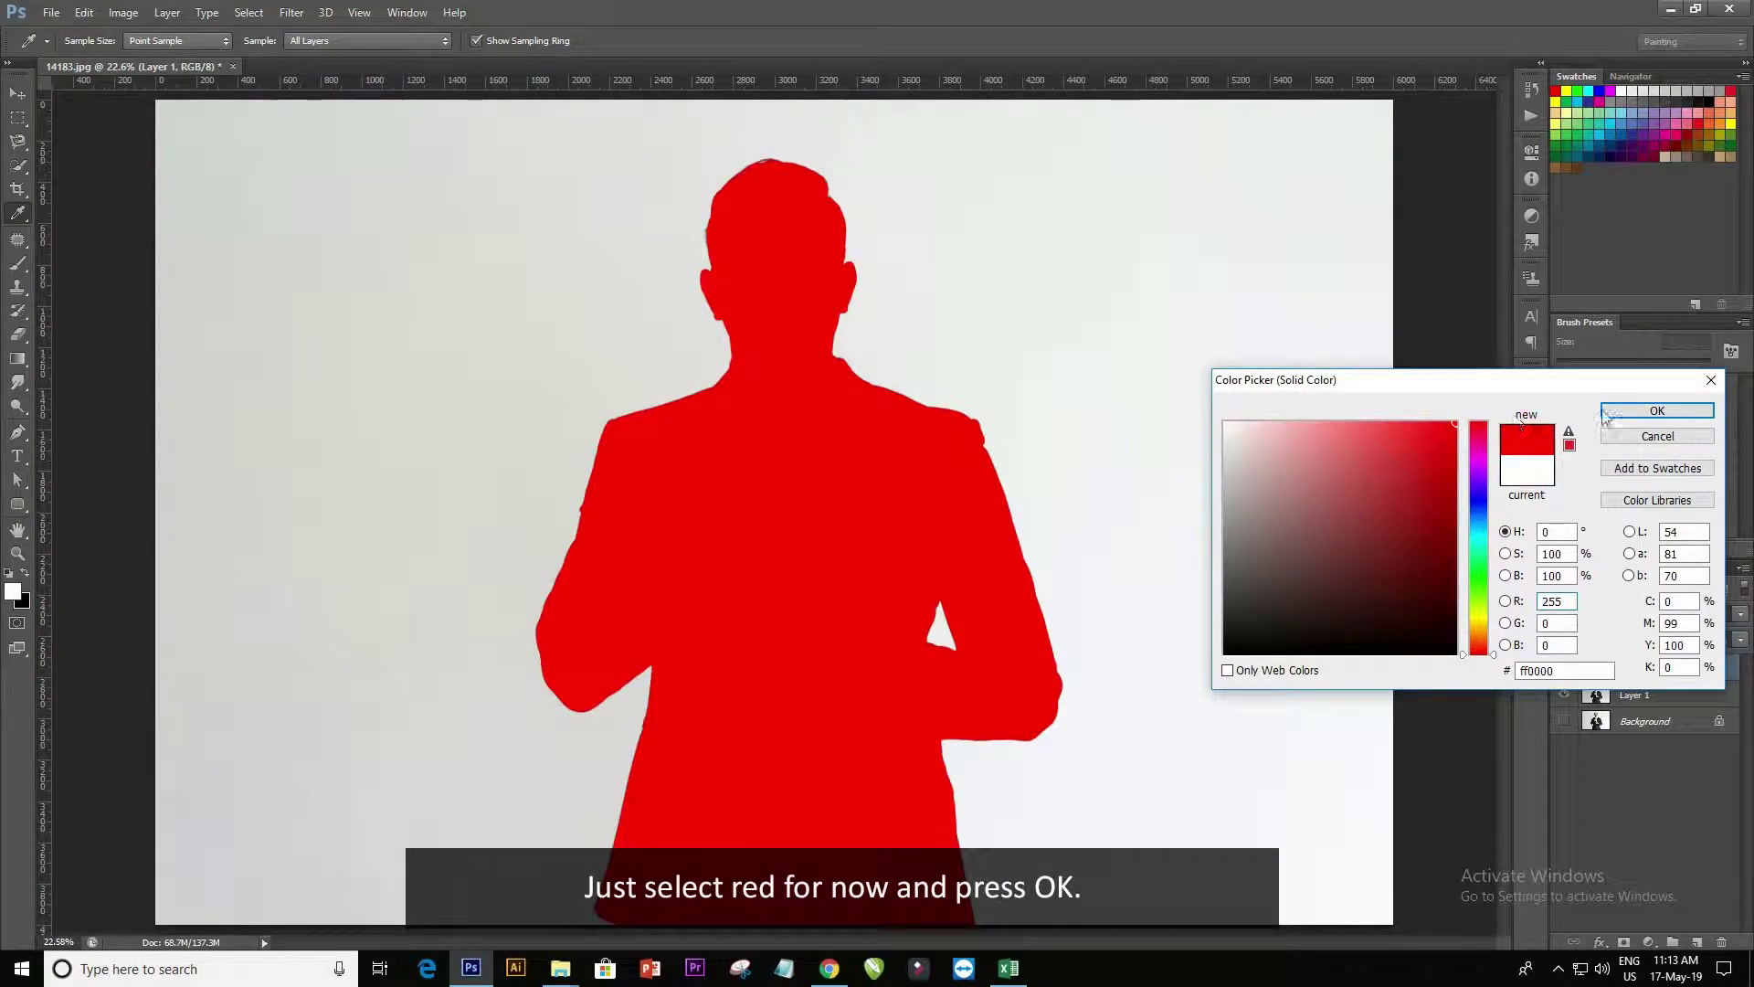
left_click(1626, 411)
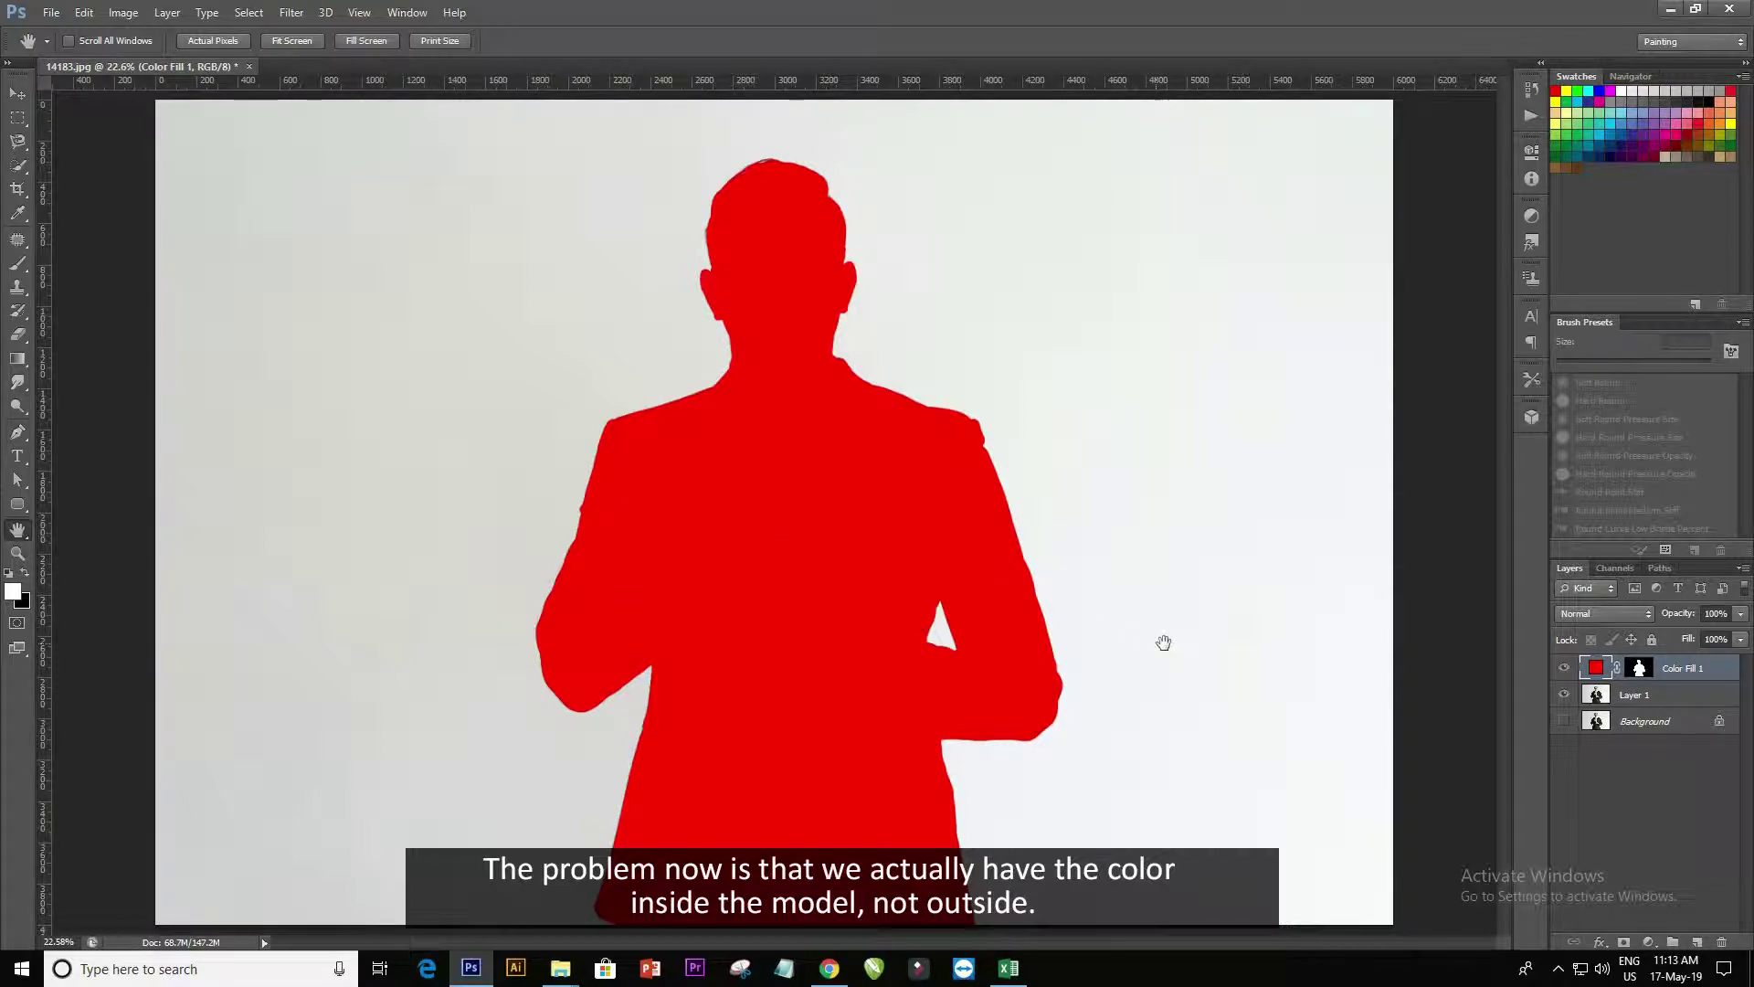
Invert the Color Fill 1 mask so red surrounds the man, and set the layer to Multiply.
left_click(1637, 668)
key("ctrl+i")
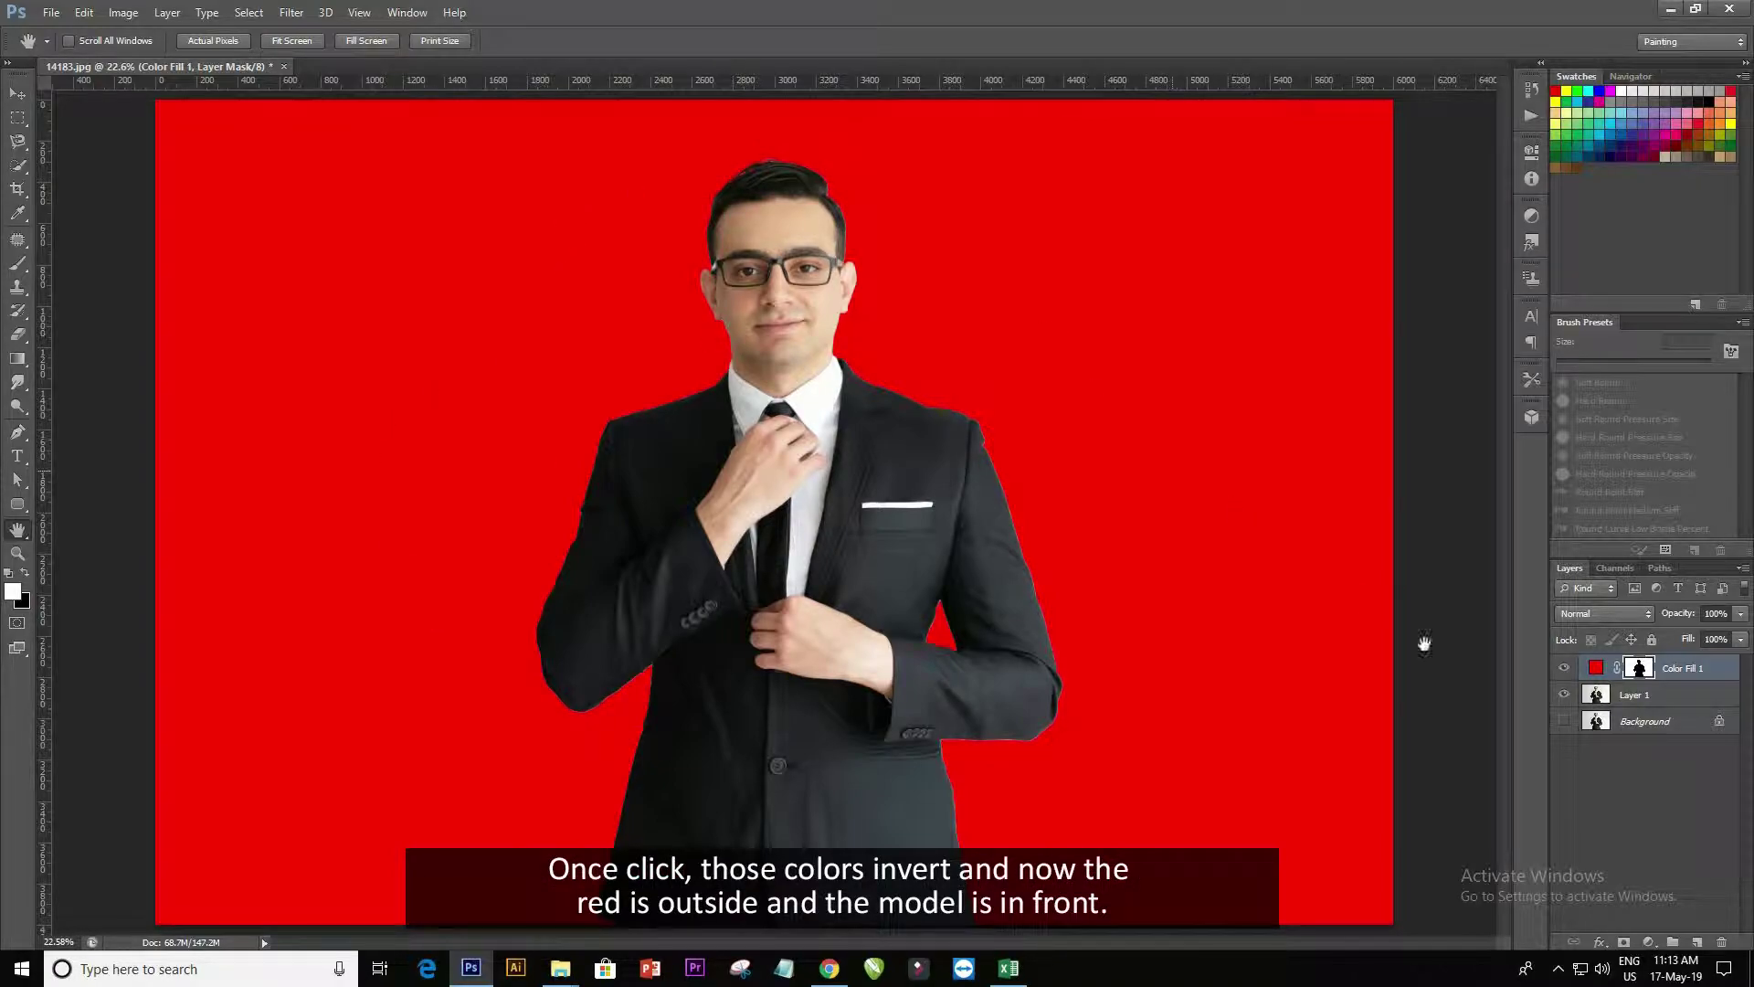
left_click(1584, 613)
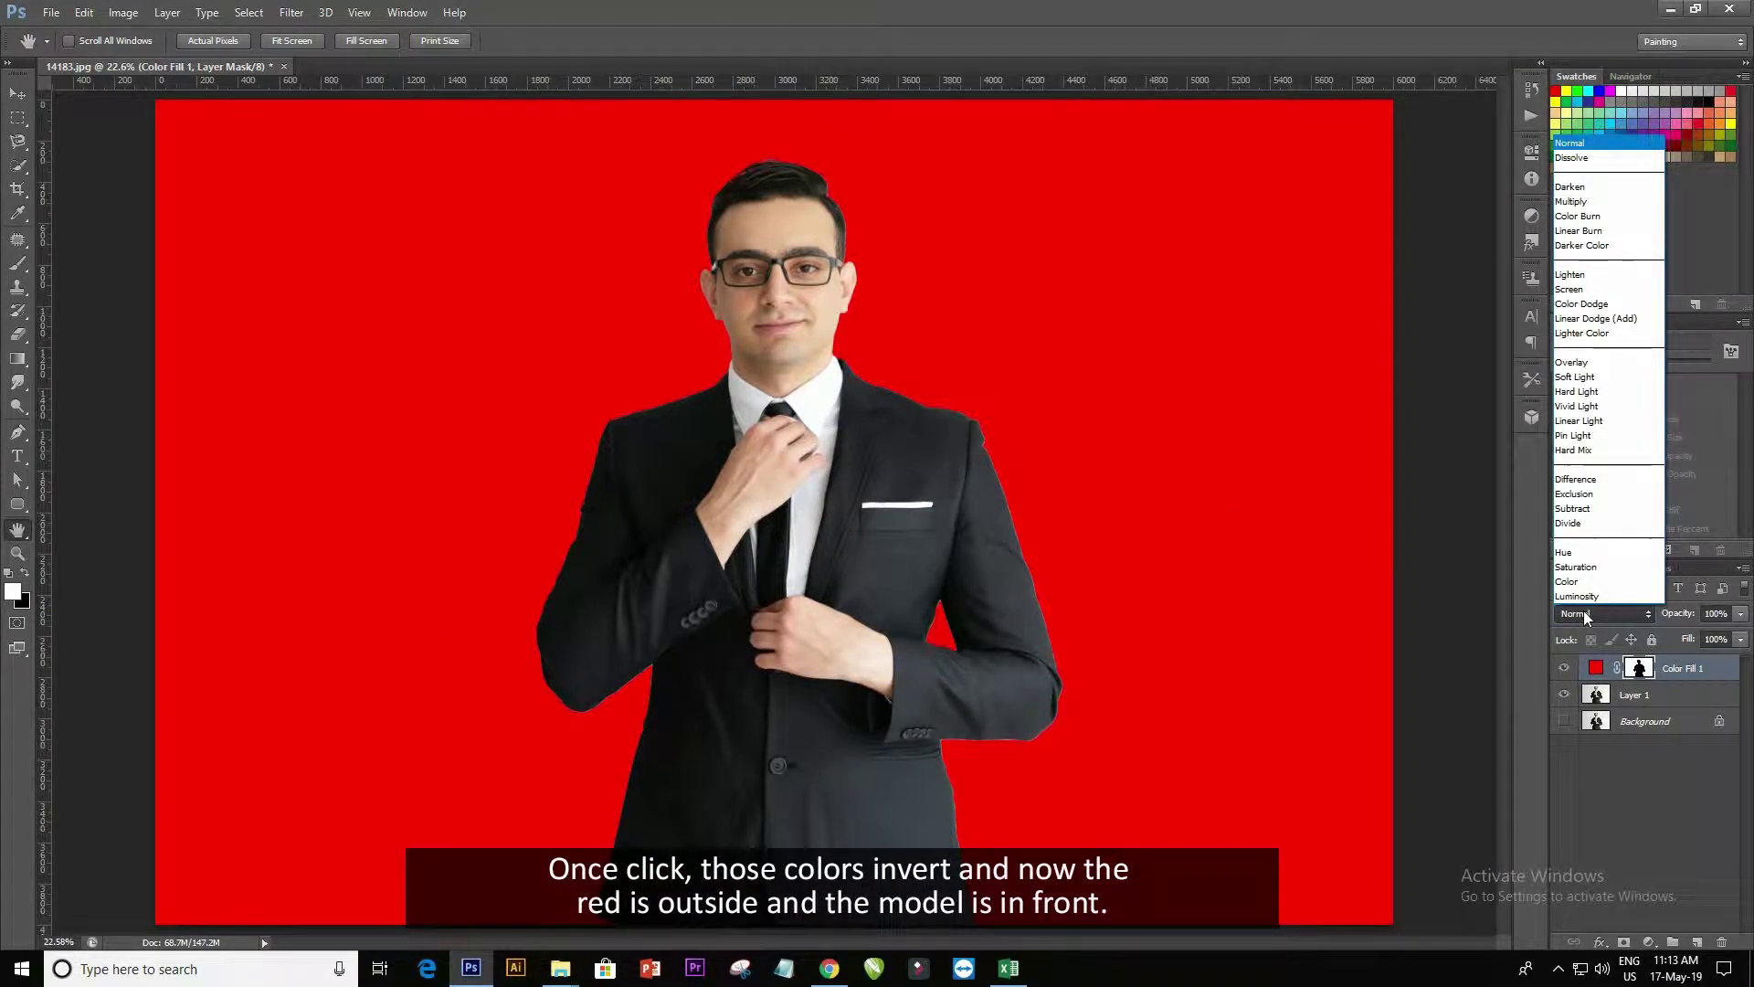
left_click(1571, 201)
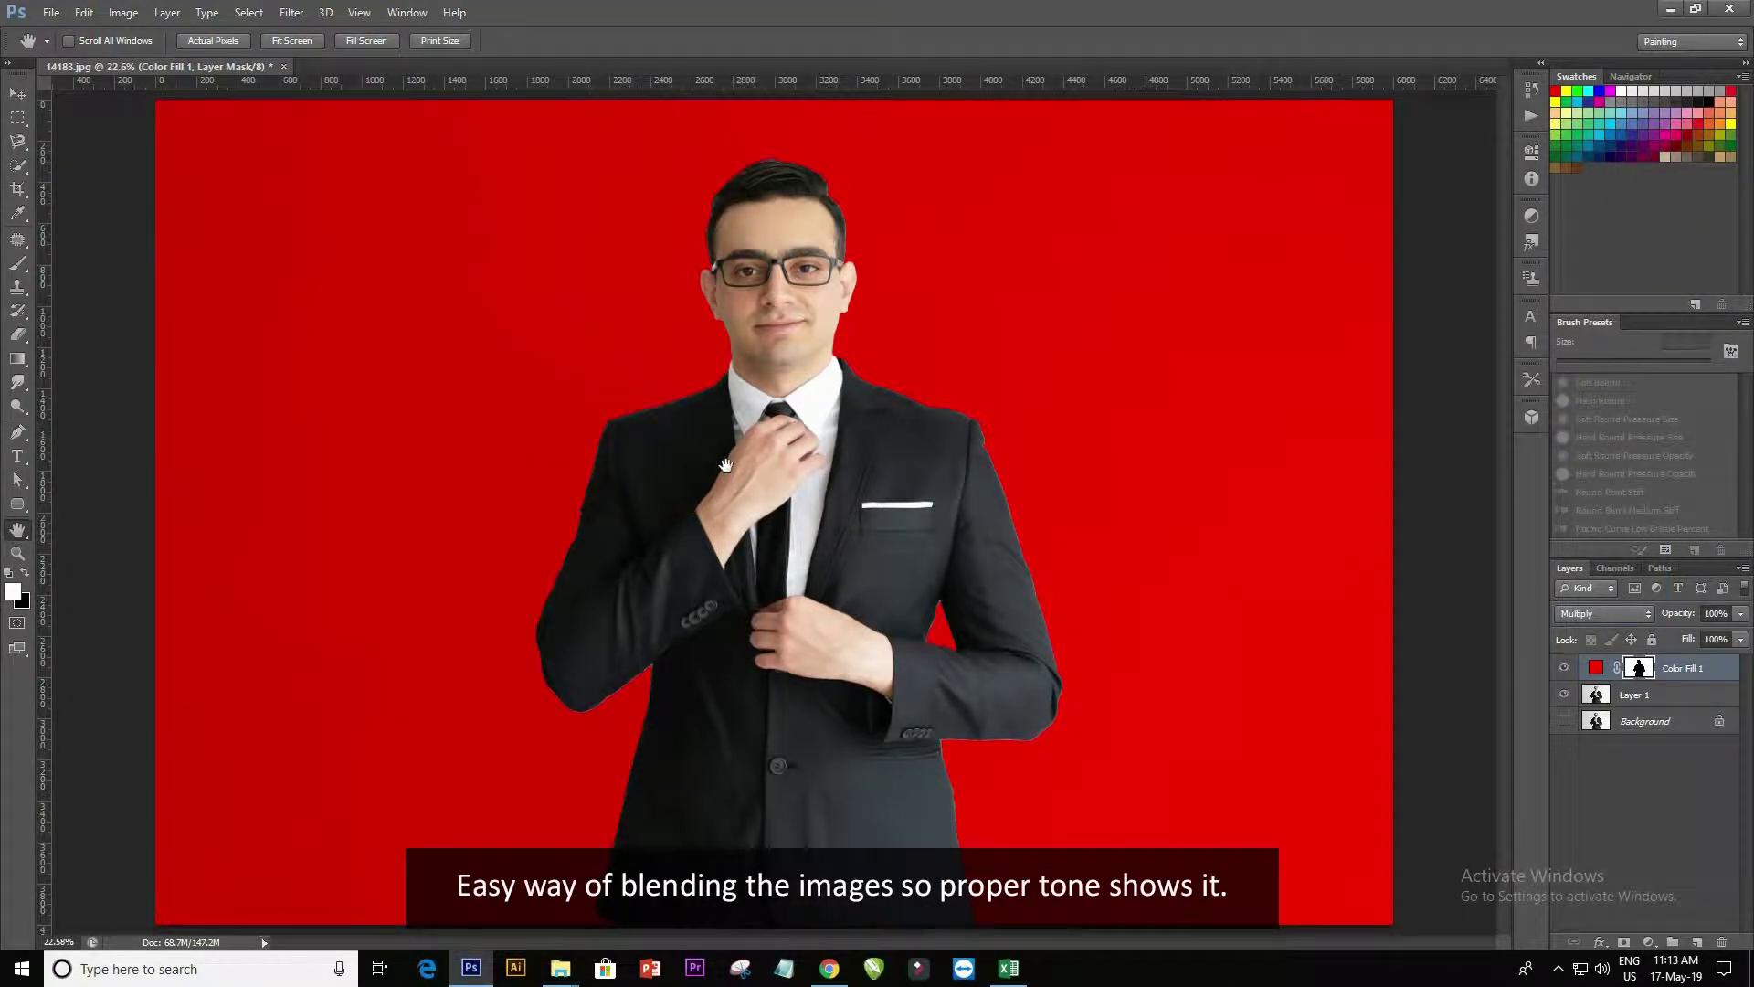
Change the Color Fill 1 colour to the soft green 73bca0.
double_click(1597, 668)
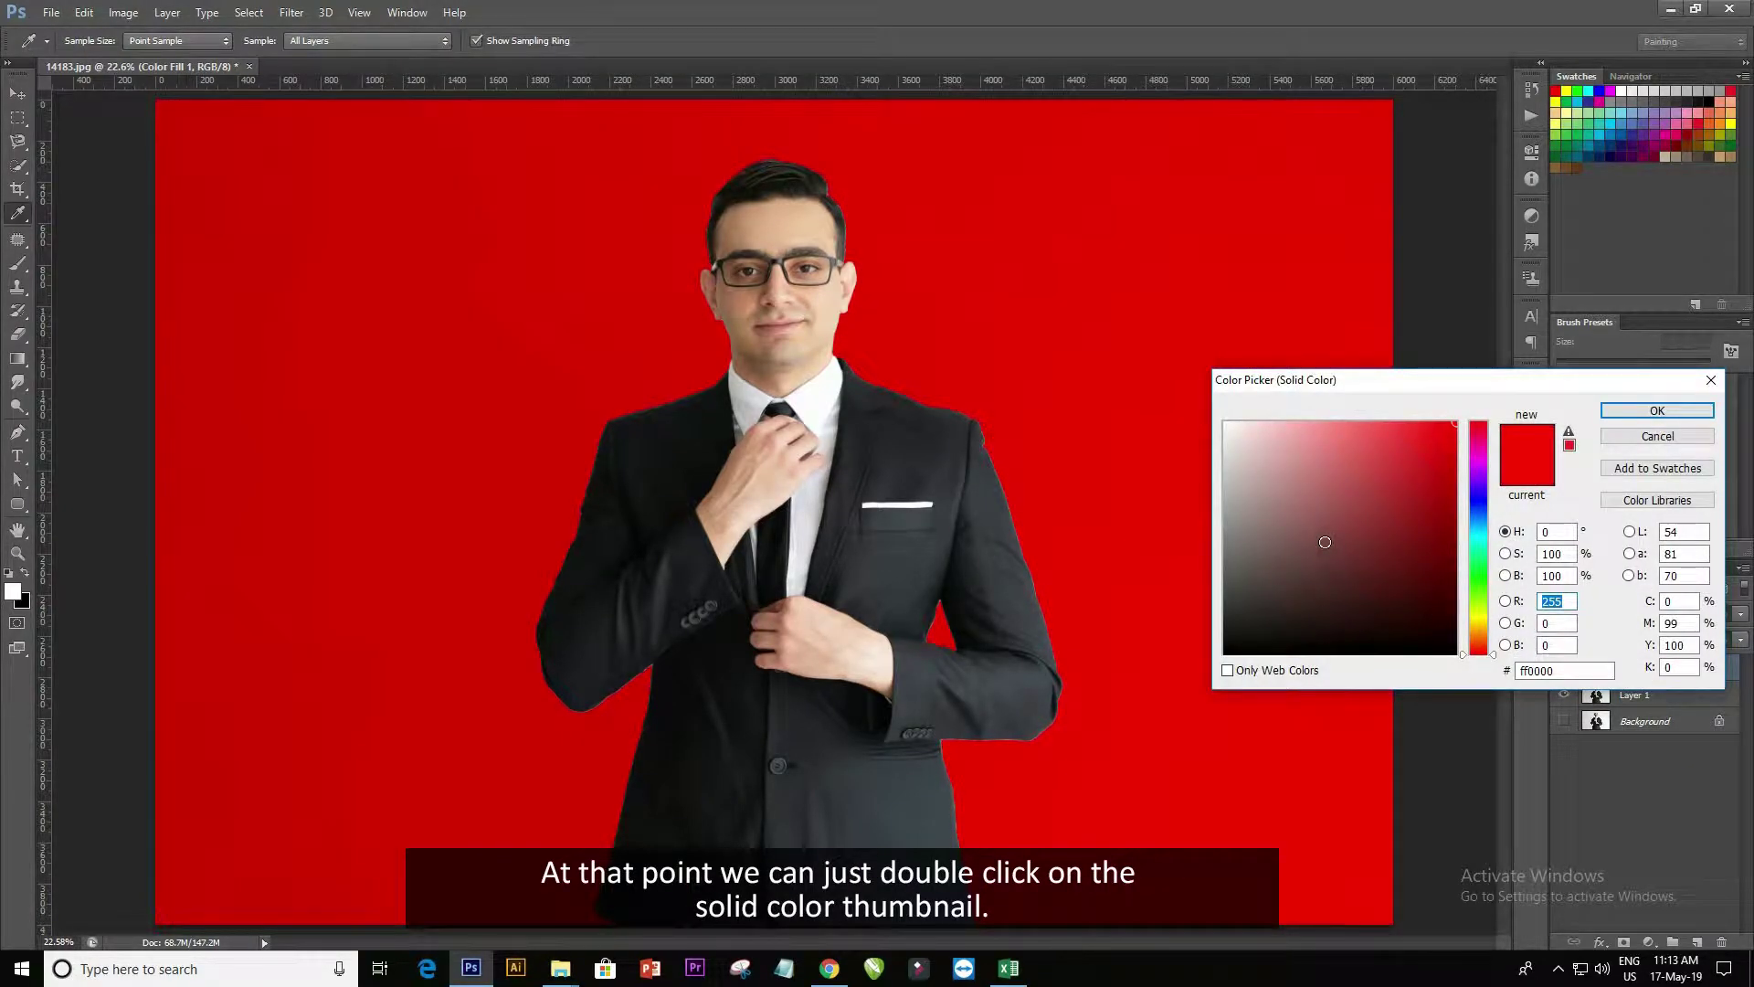
left_click(1298, 509)
left_click_drag(1322, 502, 1259, 482)
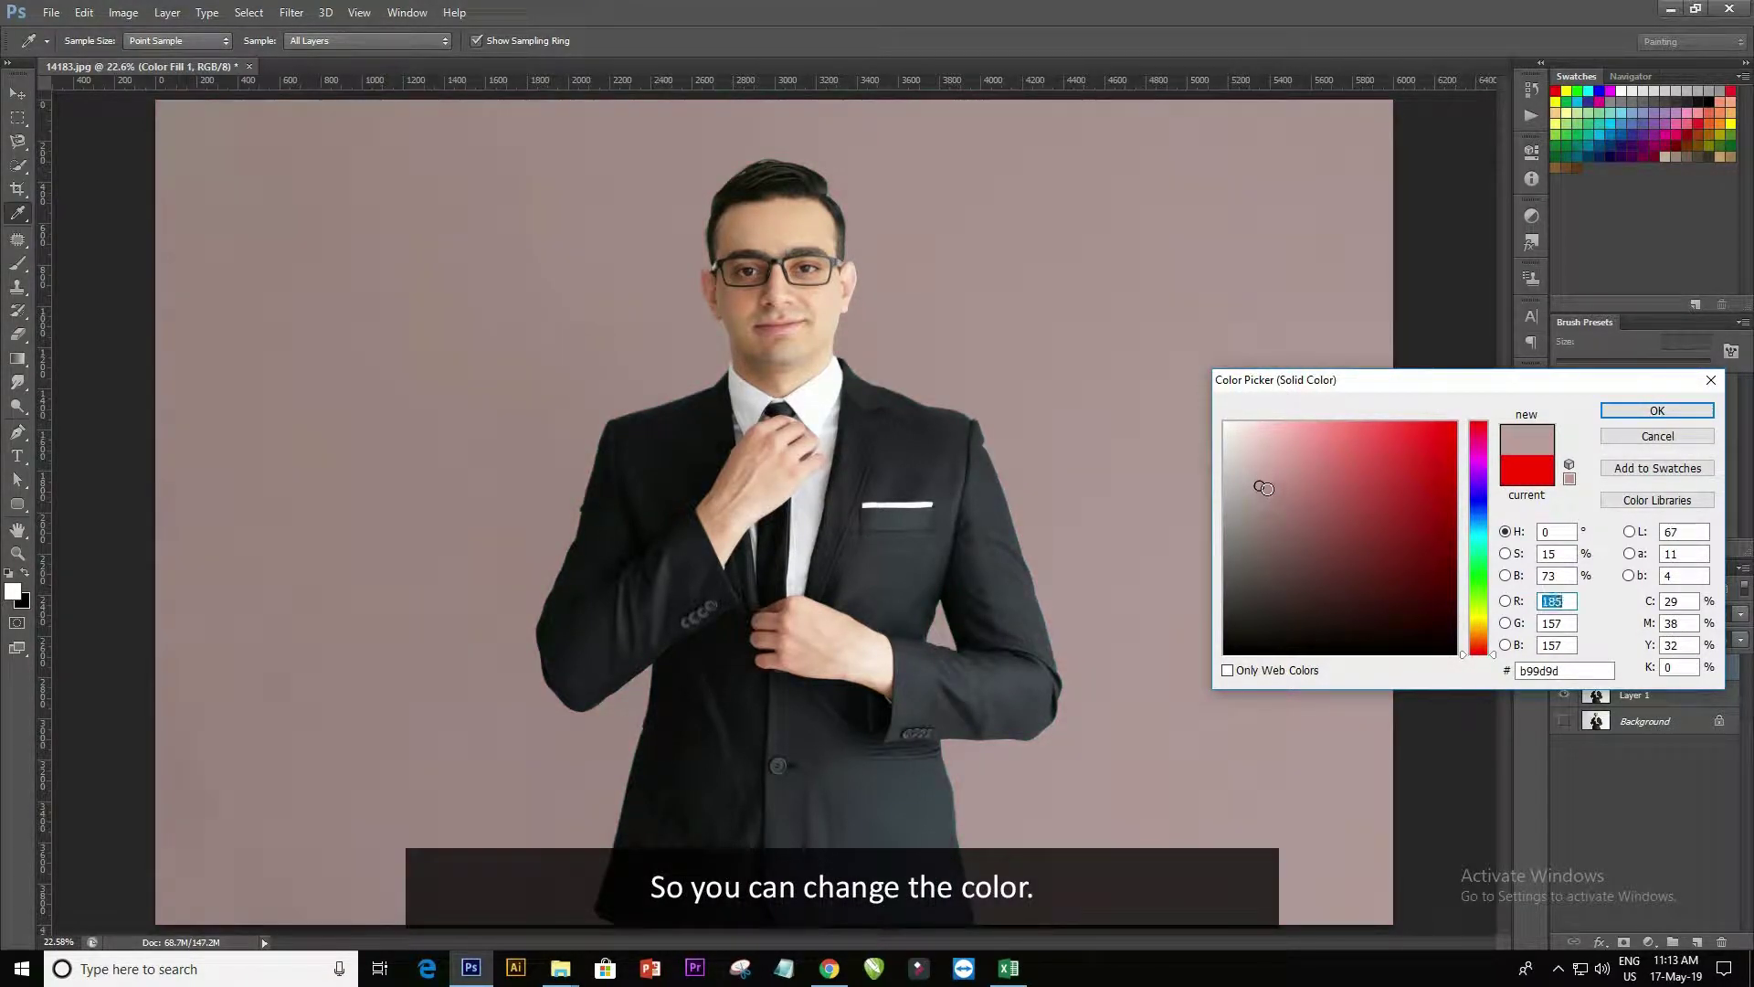
mouse_move(1258, 482)
left_mouse_down()
mouse_move(1219, 422)
mouse_move(1275, 519)
left_mouse_up()
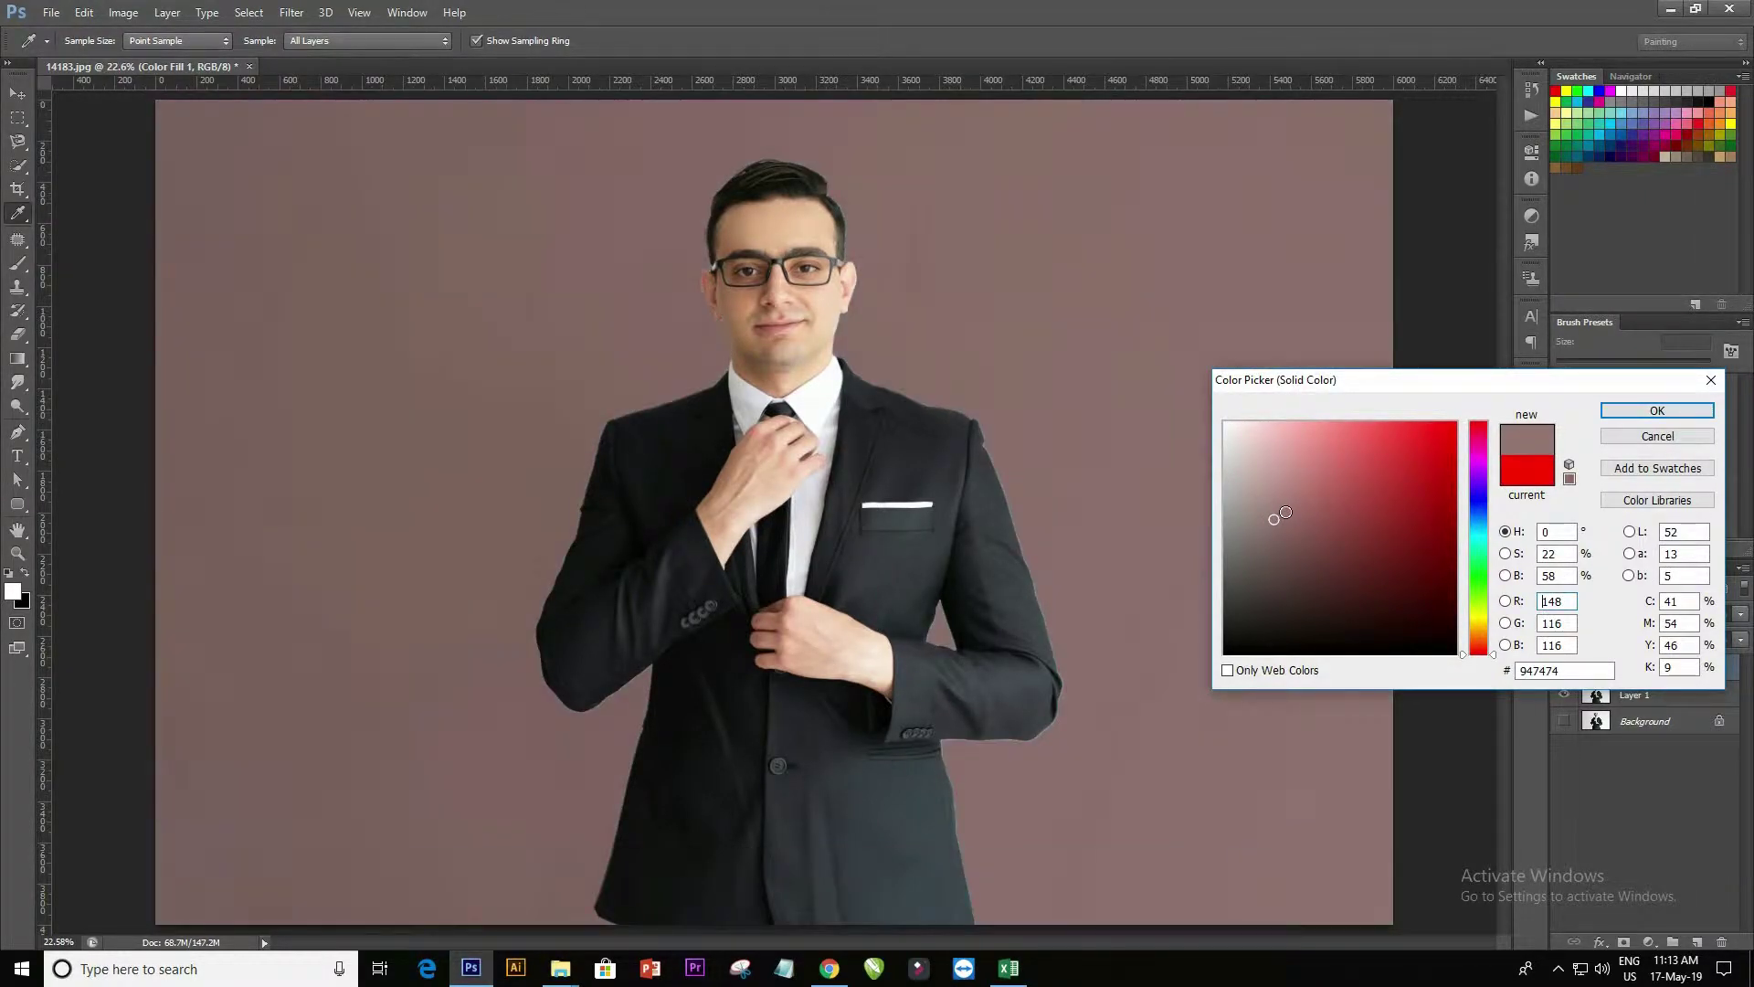
left_click_drag(1286, 512, 1318, 512)
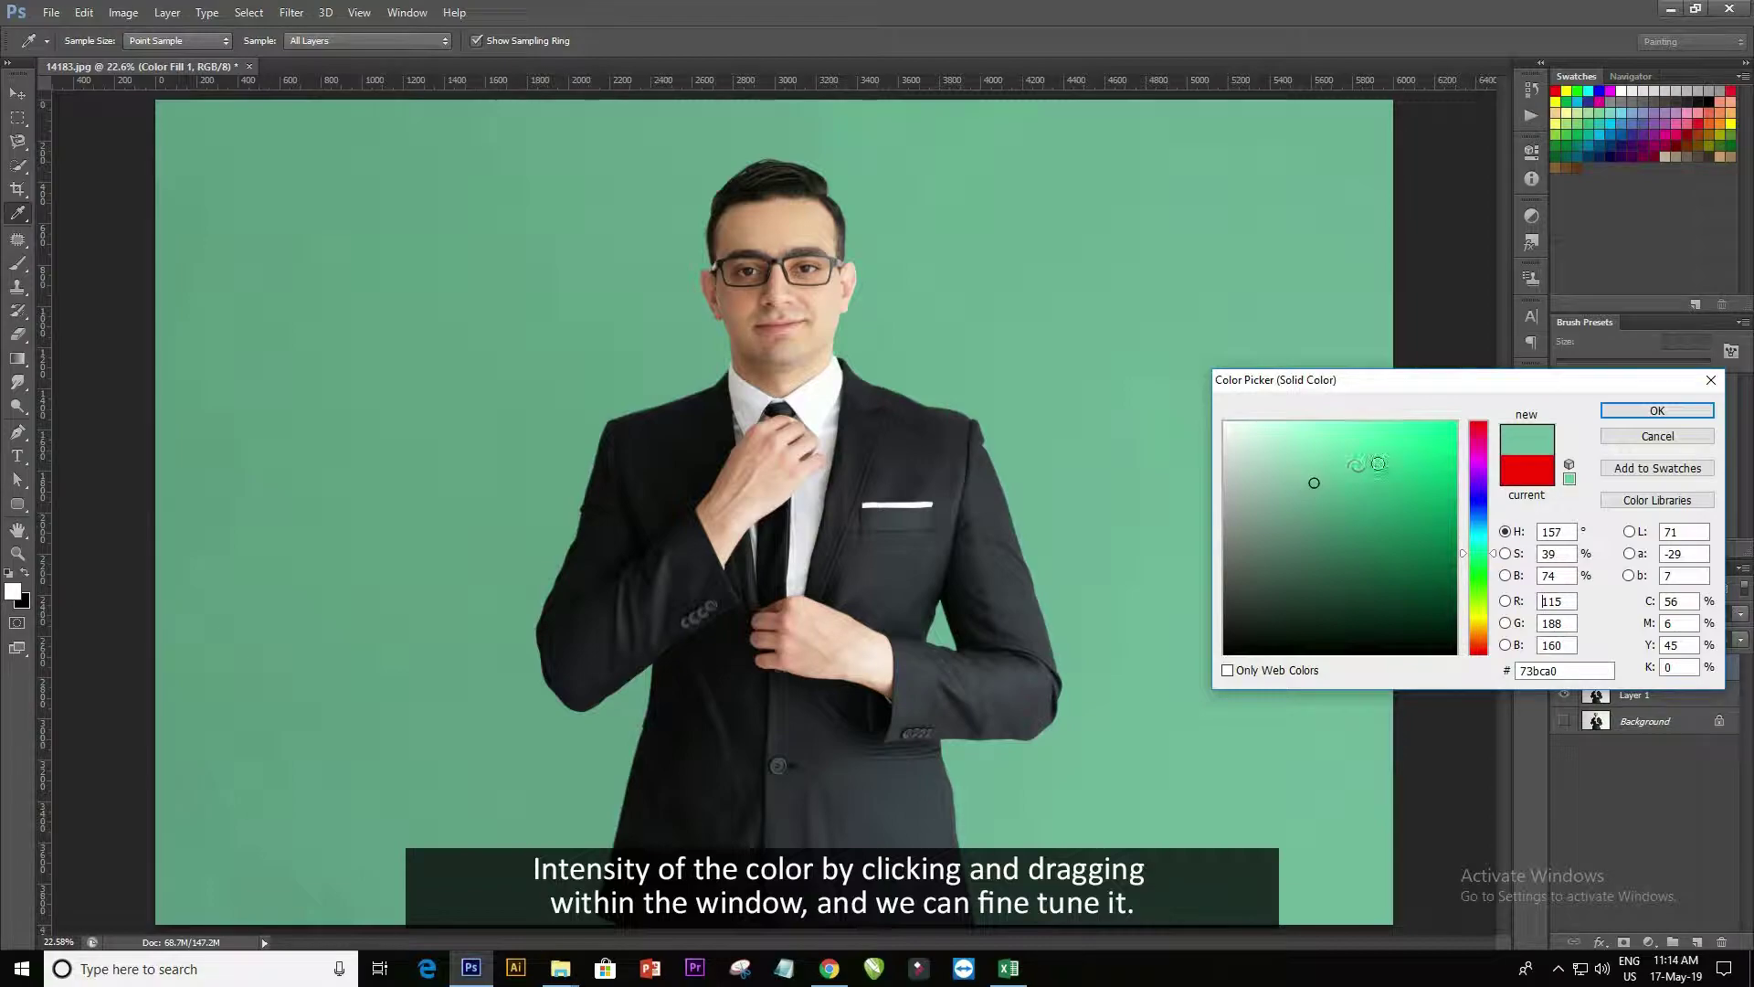
left_click(1668, 411)
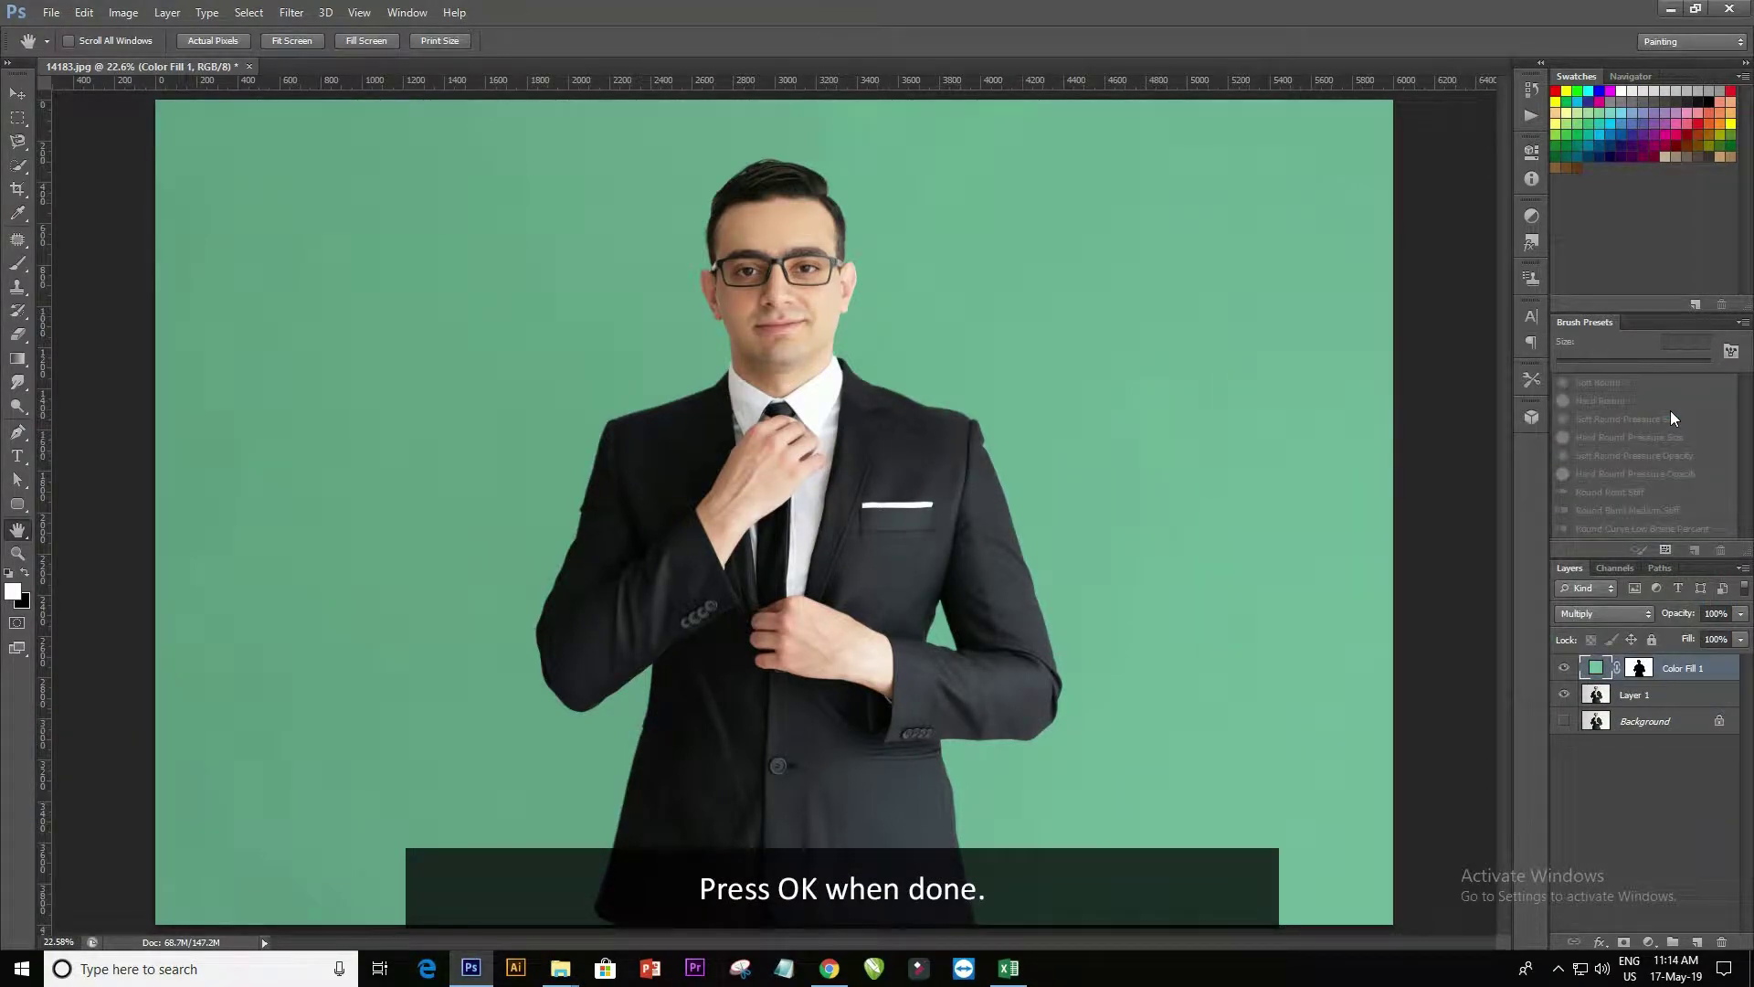
Save the image as the PSD 'Change the White Background' in Project 19.
left_click(51, 13)
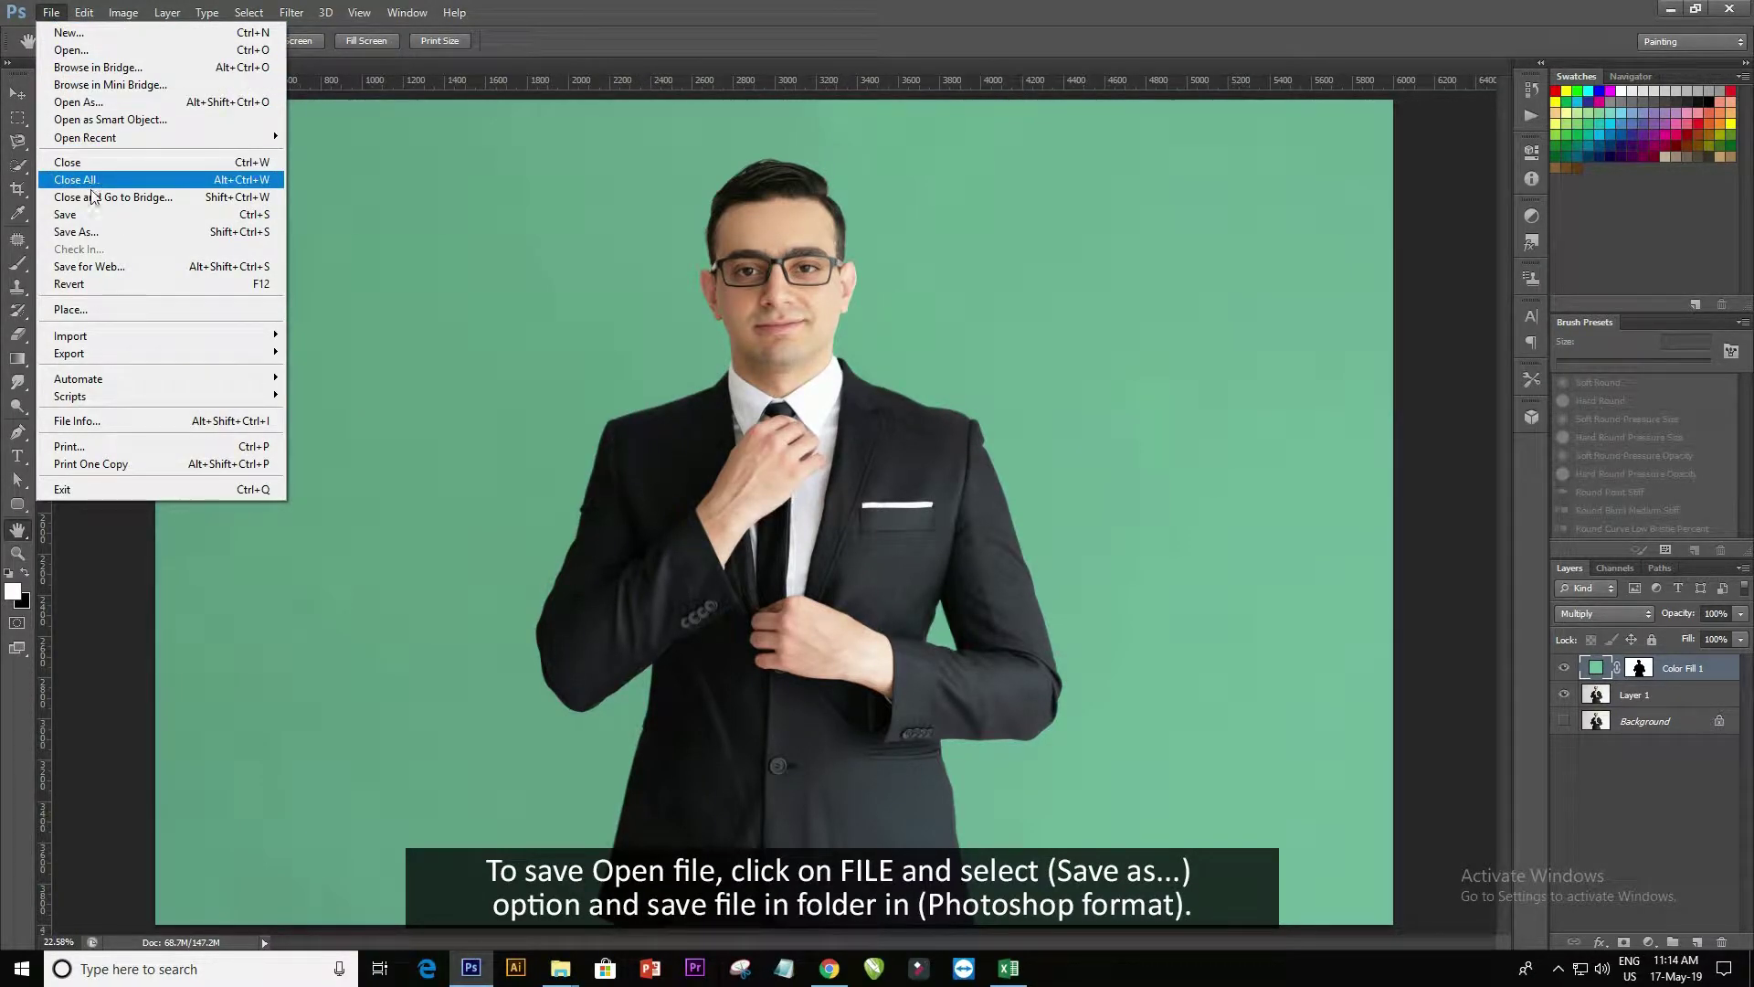
left_click(96, 231)
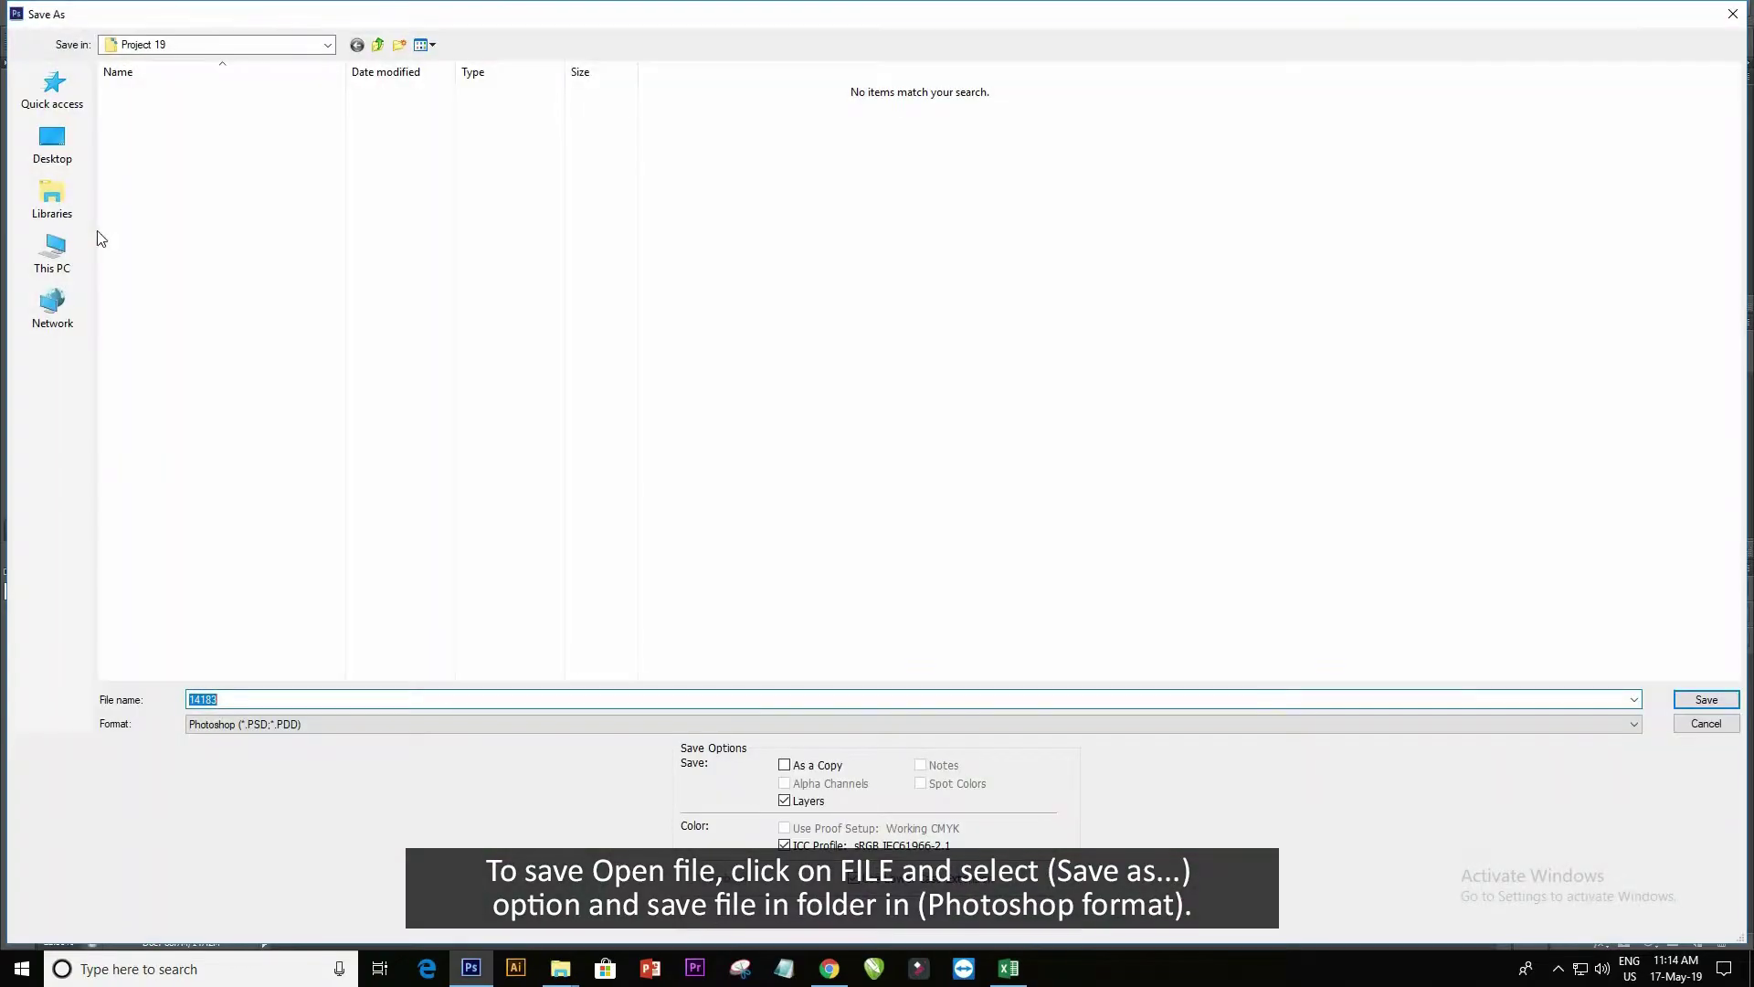
type("Change the White Background")
left_click(1705, 698)
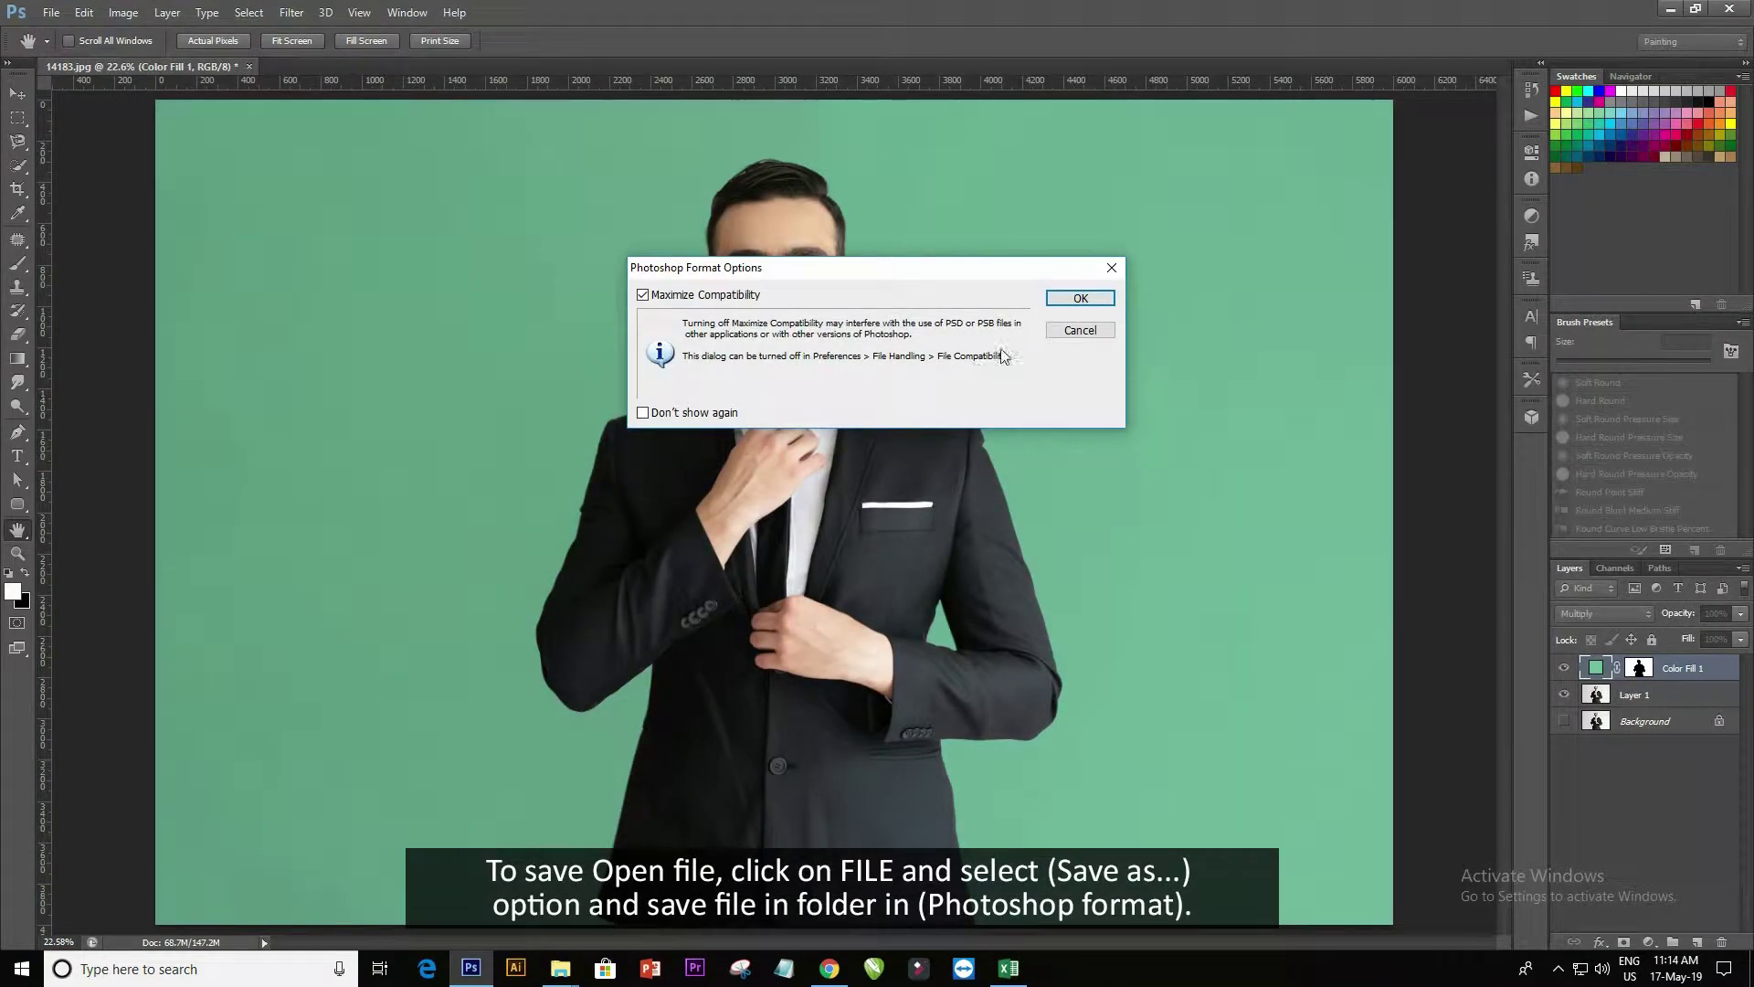
left_click(1079, 300)
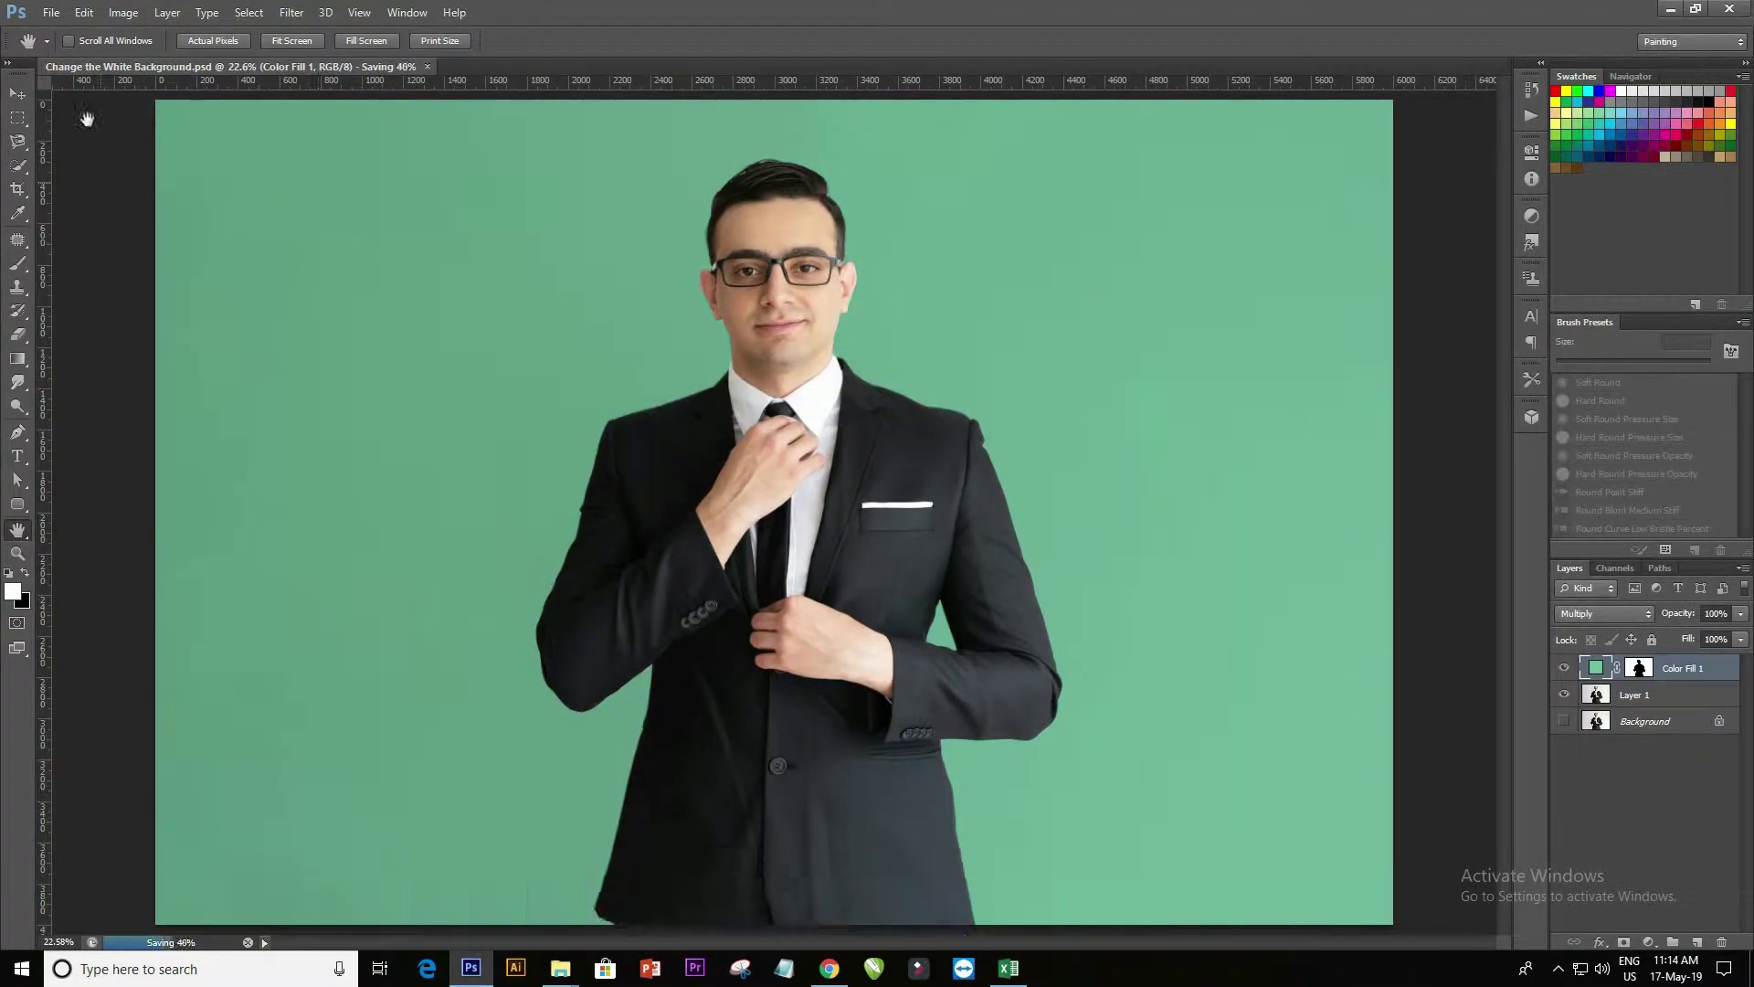
Save a JPEG copy of 'Change the White Background' at Maximum quality, then minimize Photoshop.
left_click(52, 13)
left_click(79, 236)
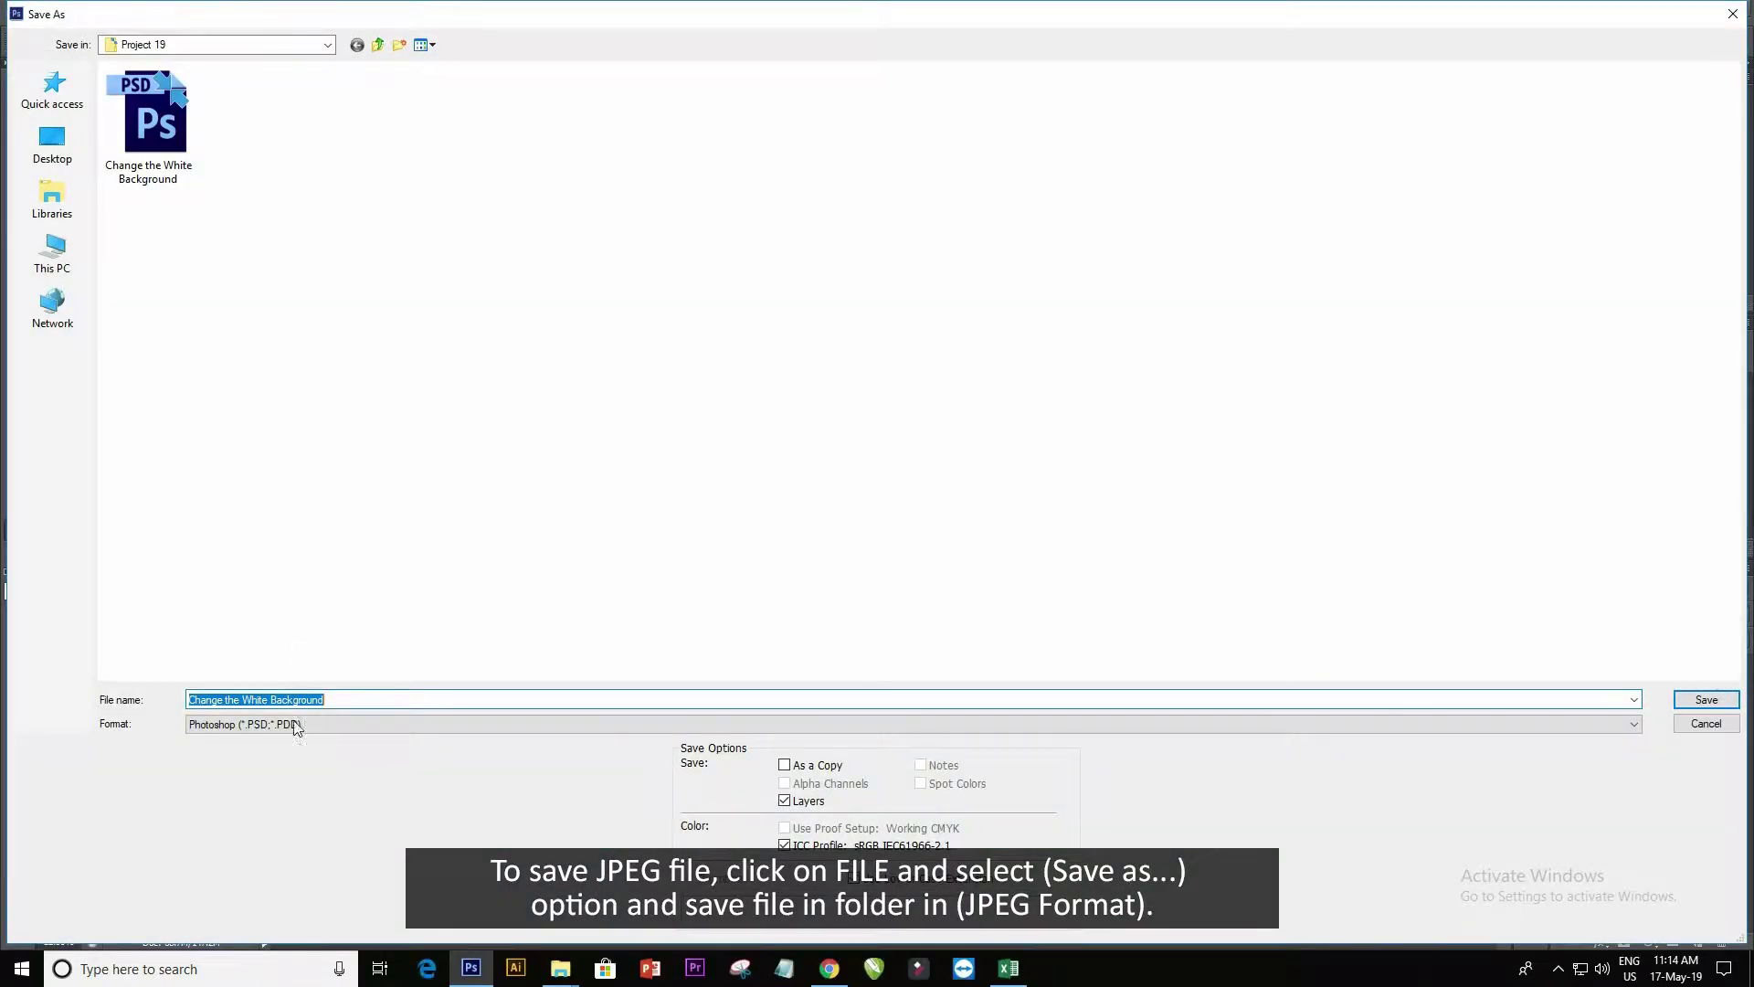
left_click(236, 724)
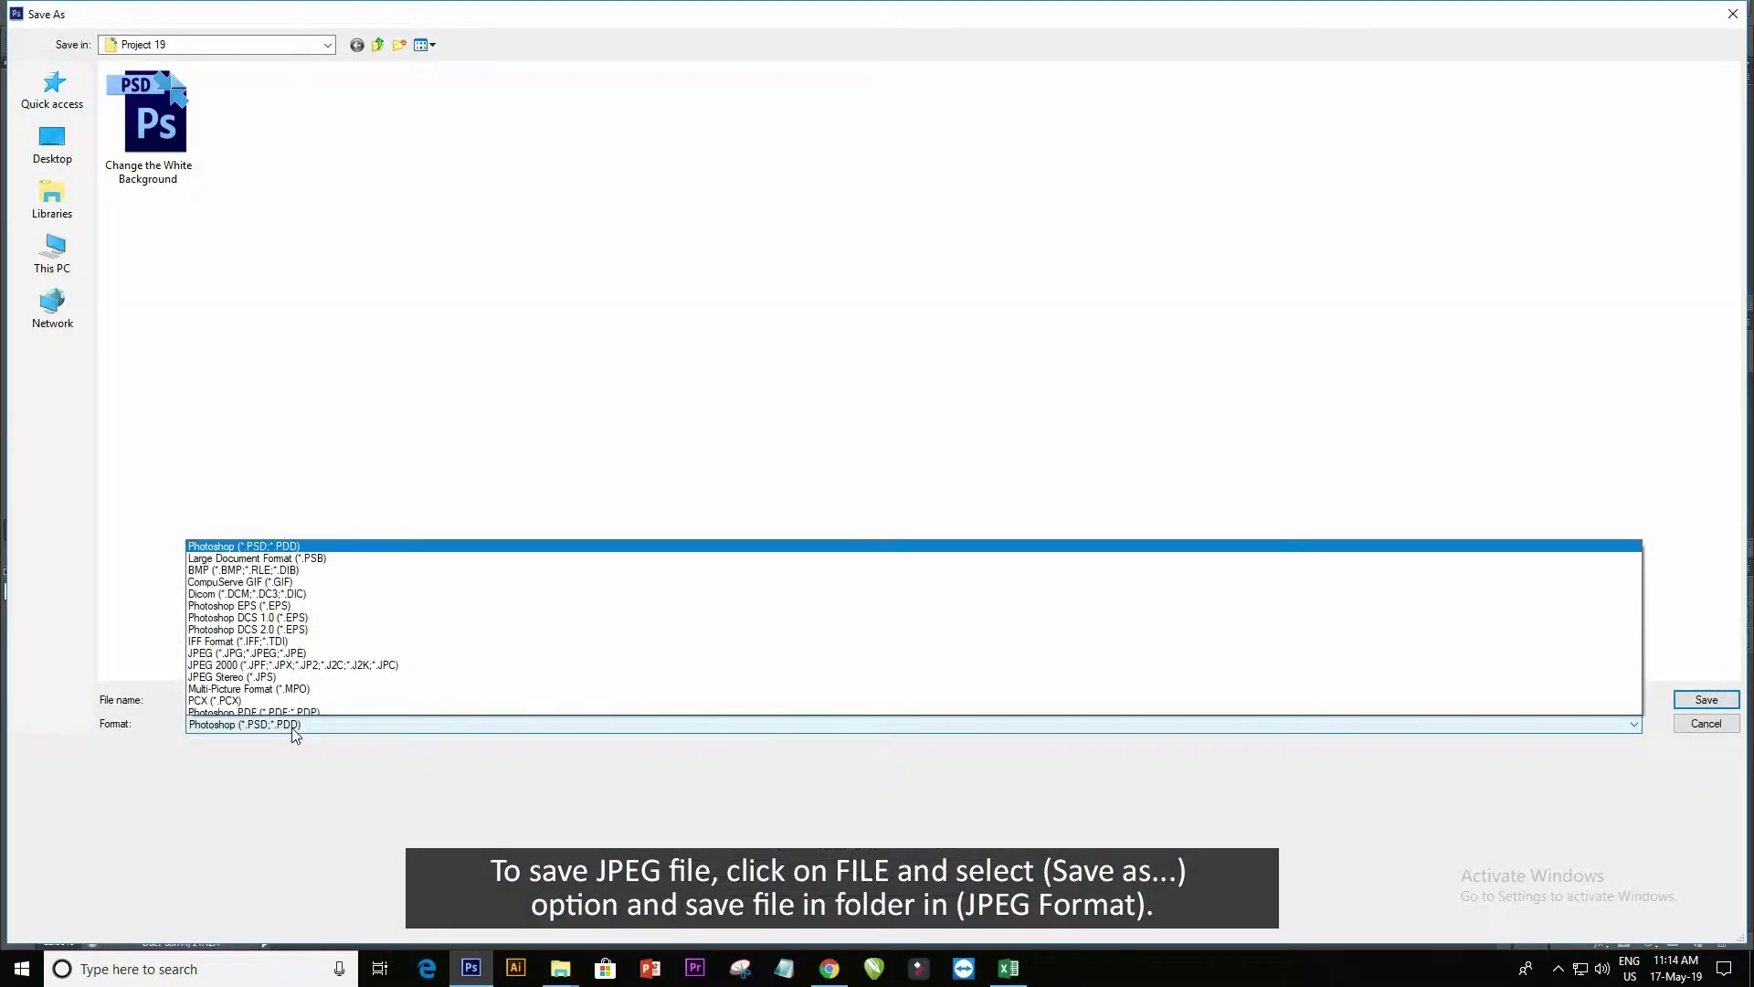
left_click(236, 565)
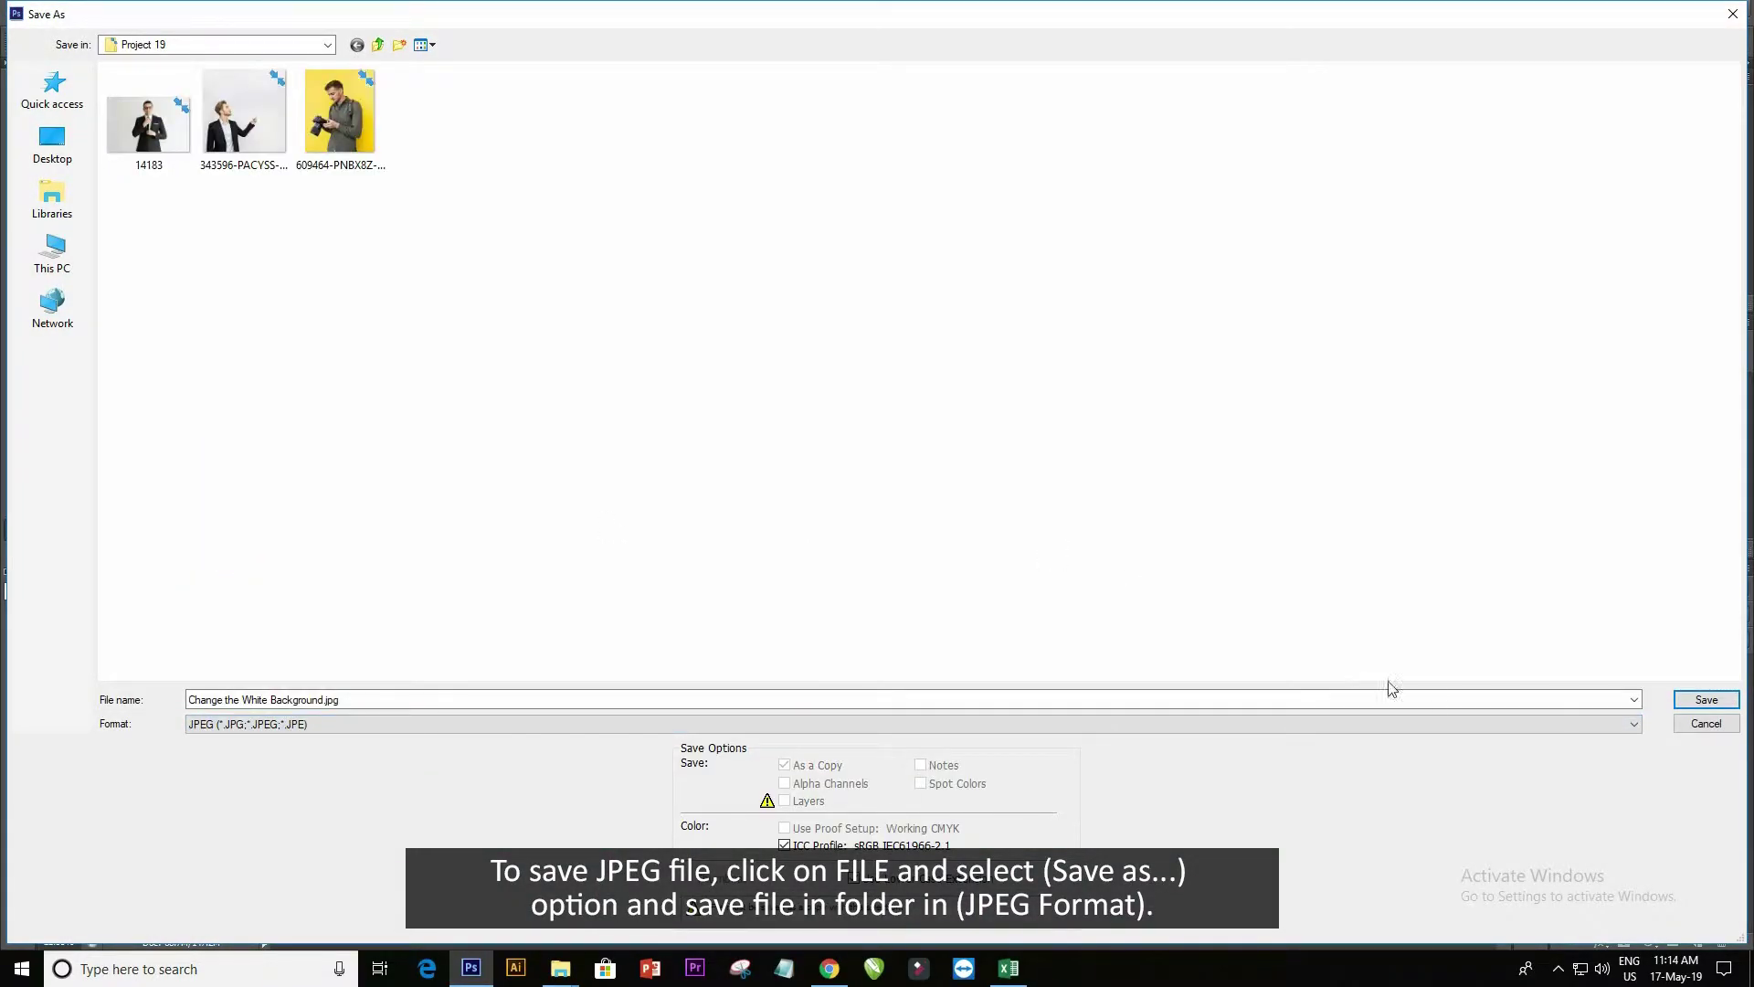
left_click(1706, 699)
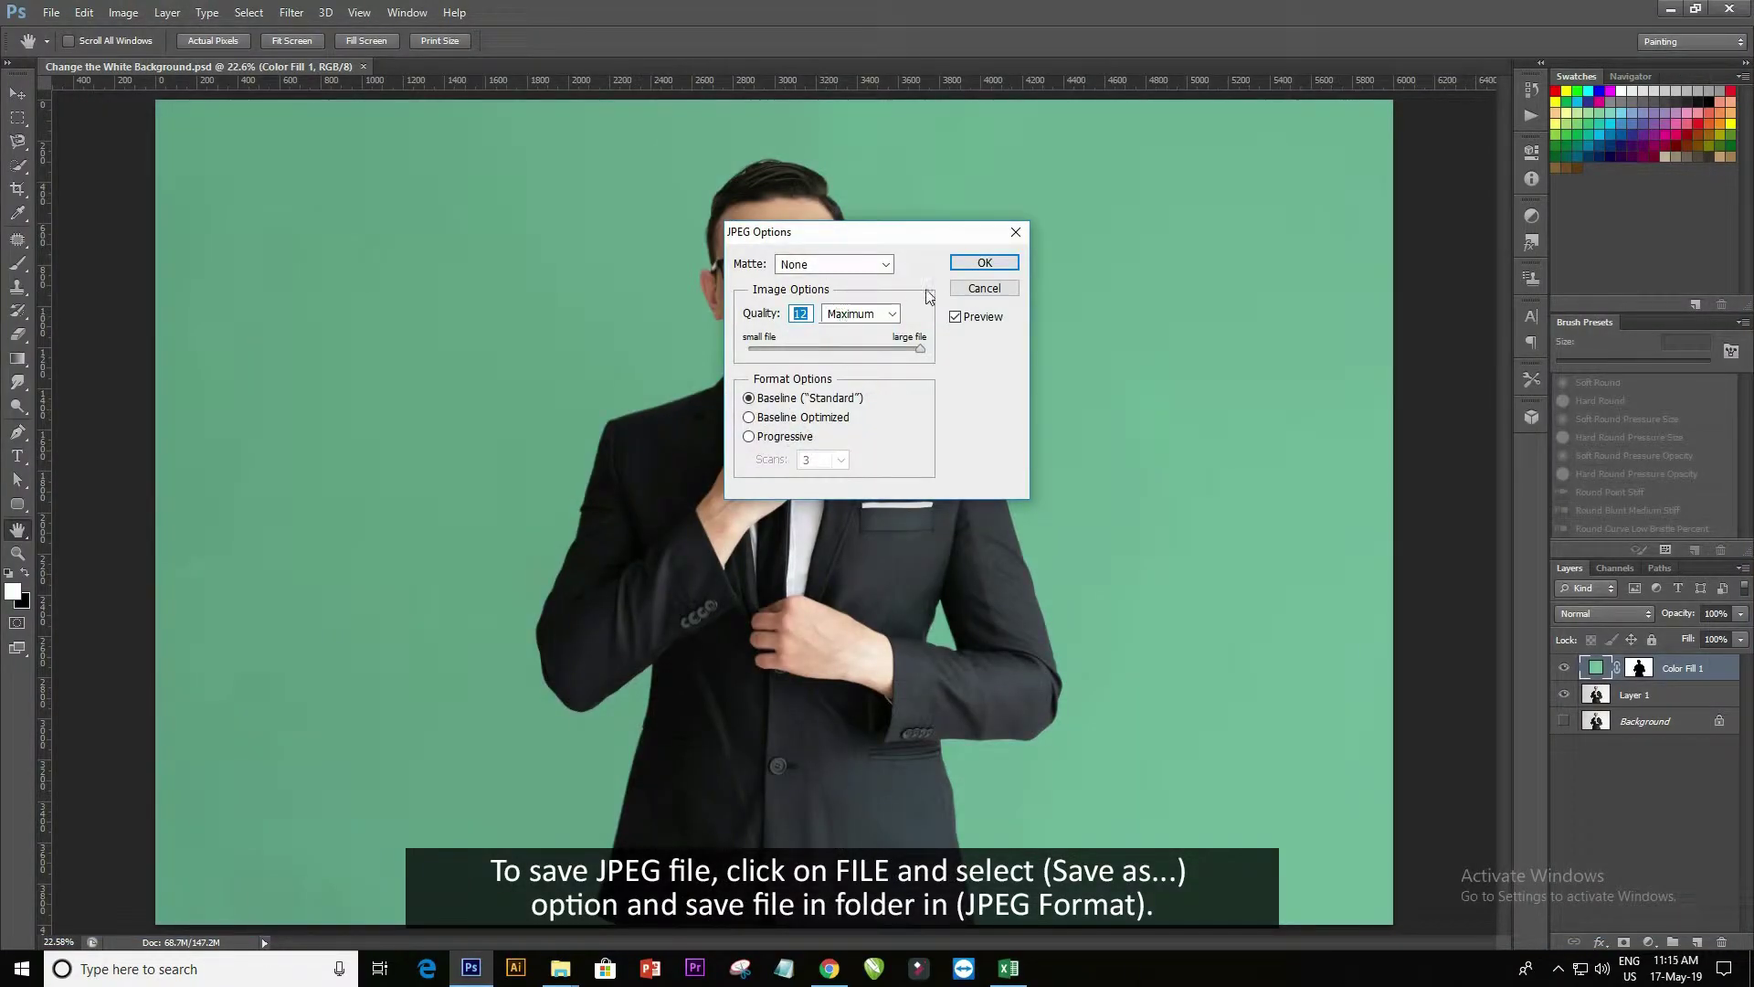
left_click(985, 263)
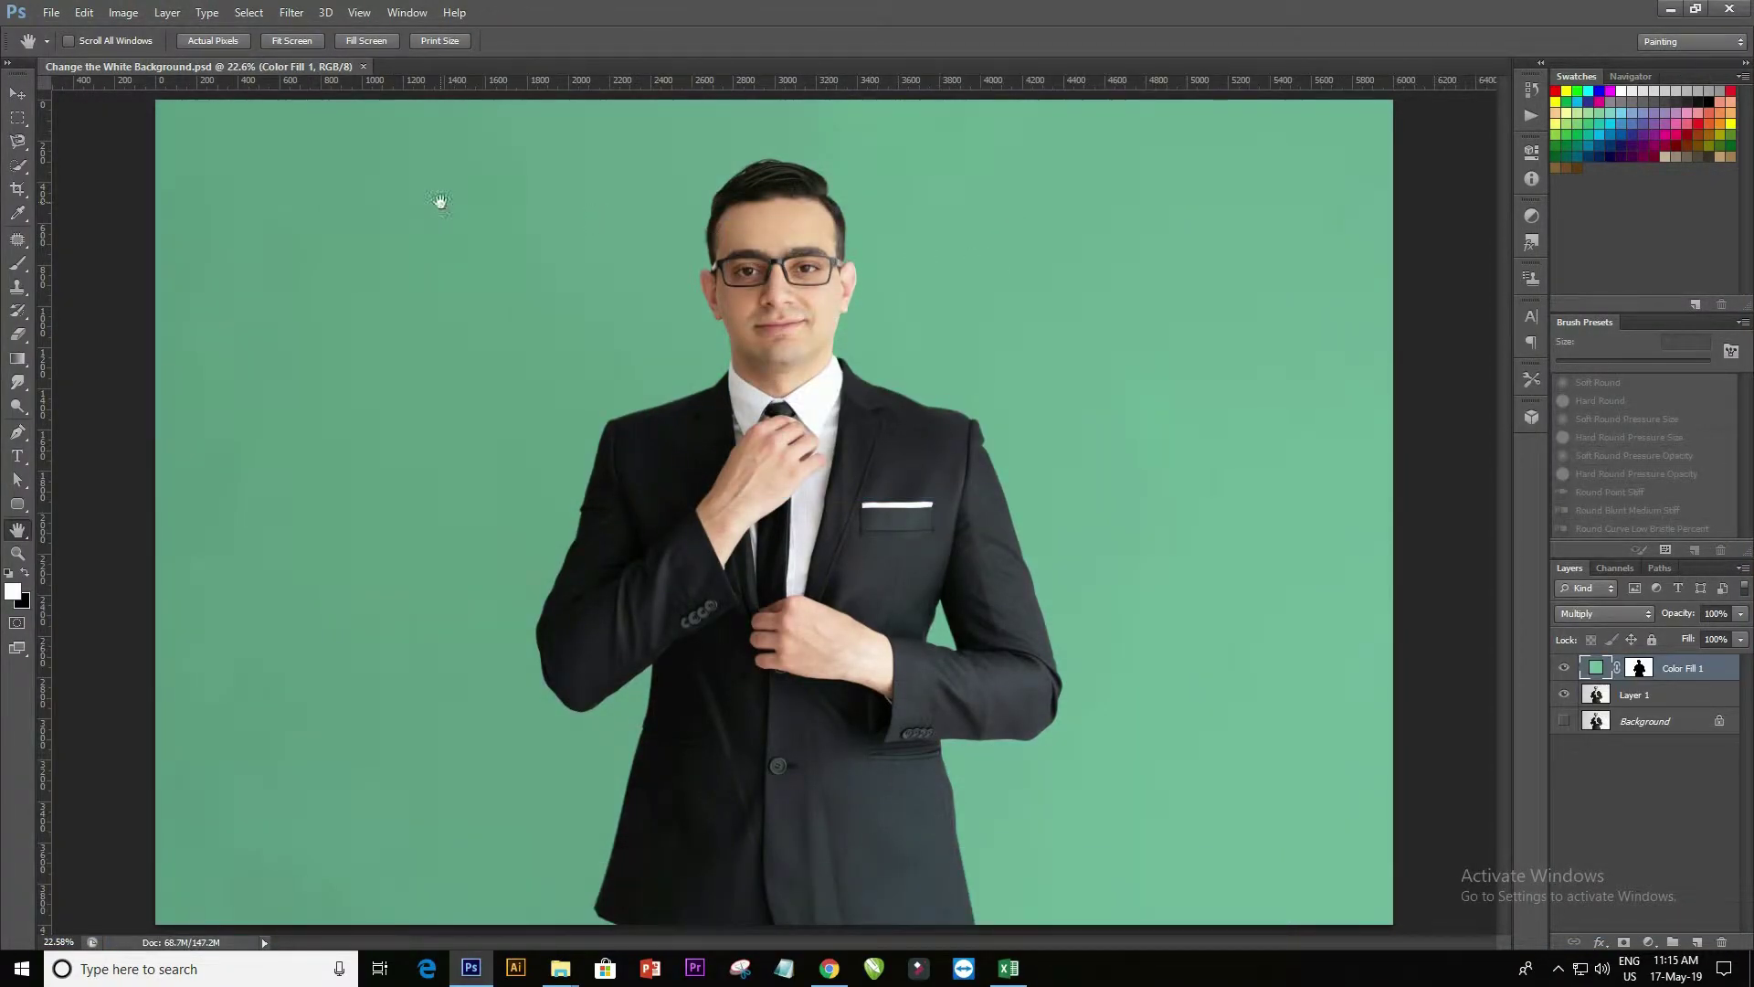
left_click(484, 968)
View Change the White Background.jpg full screen in Photos, compare it with the original, then close Photos.
double_click(1165, 254)
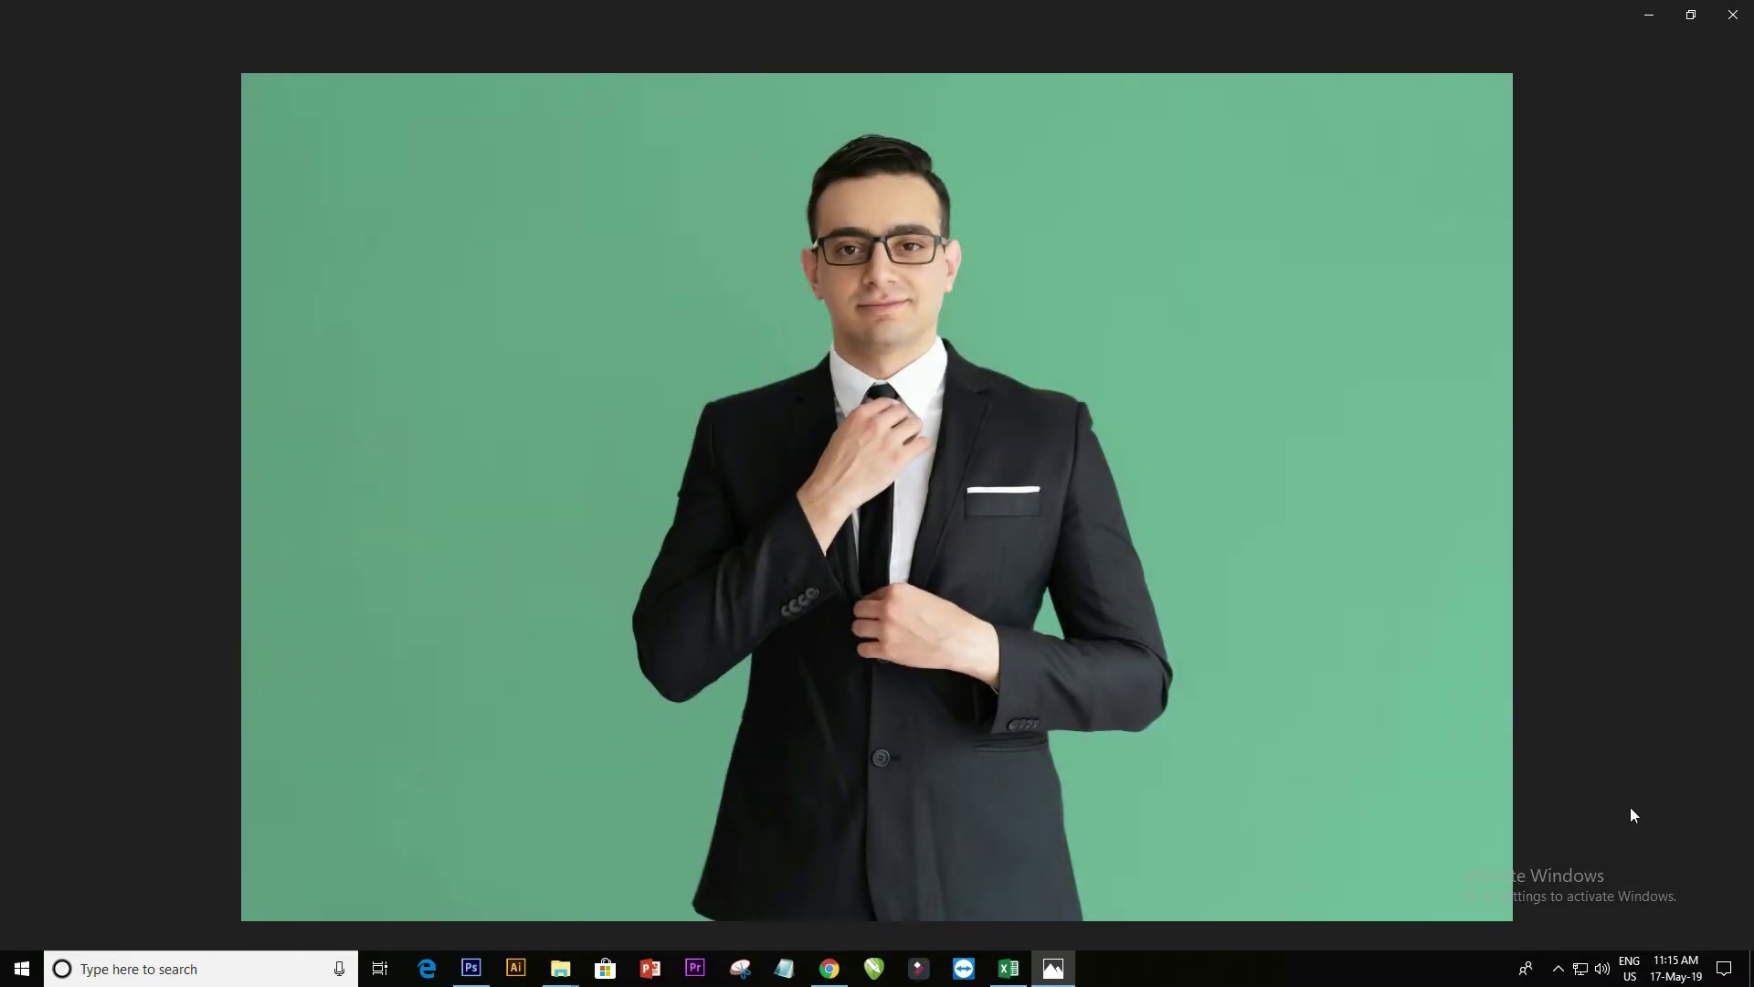
left_click(1716, 923)
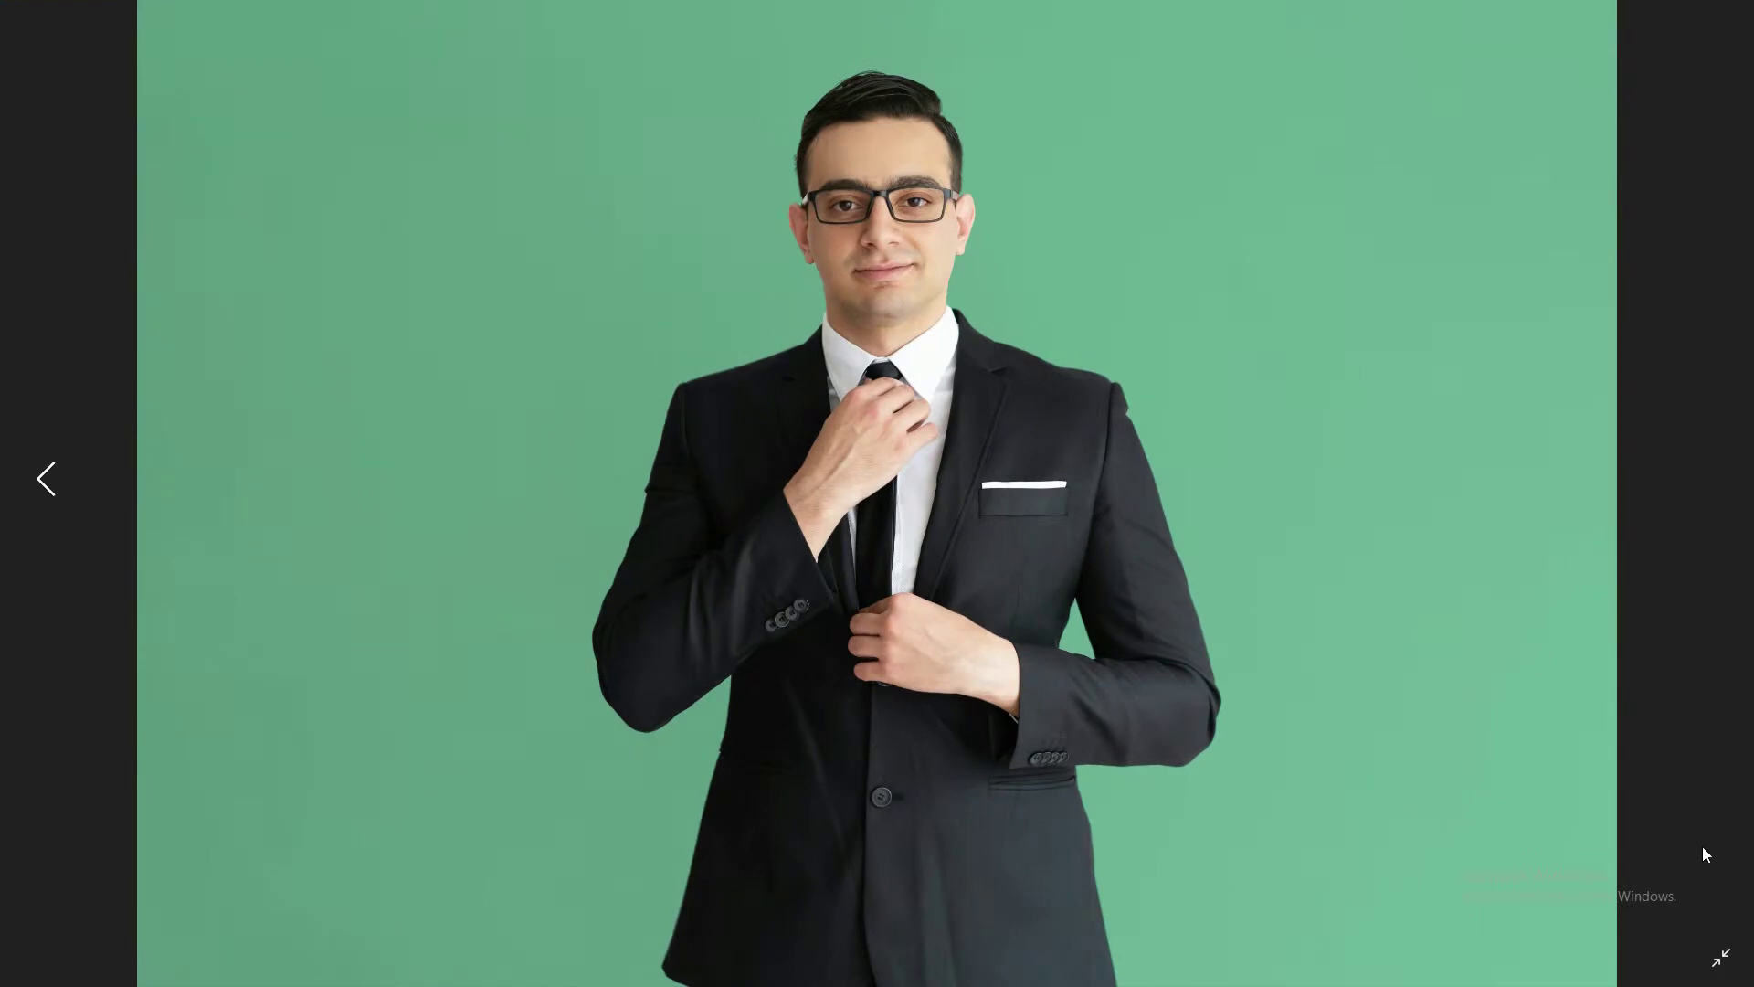
key("Left")
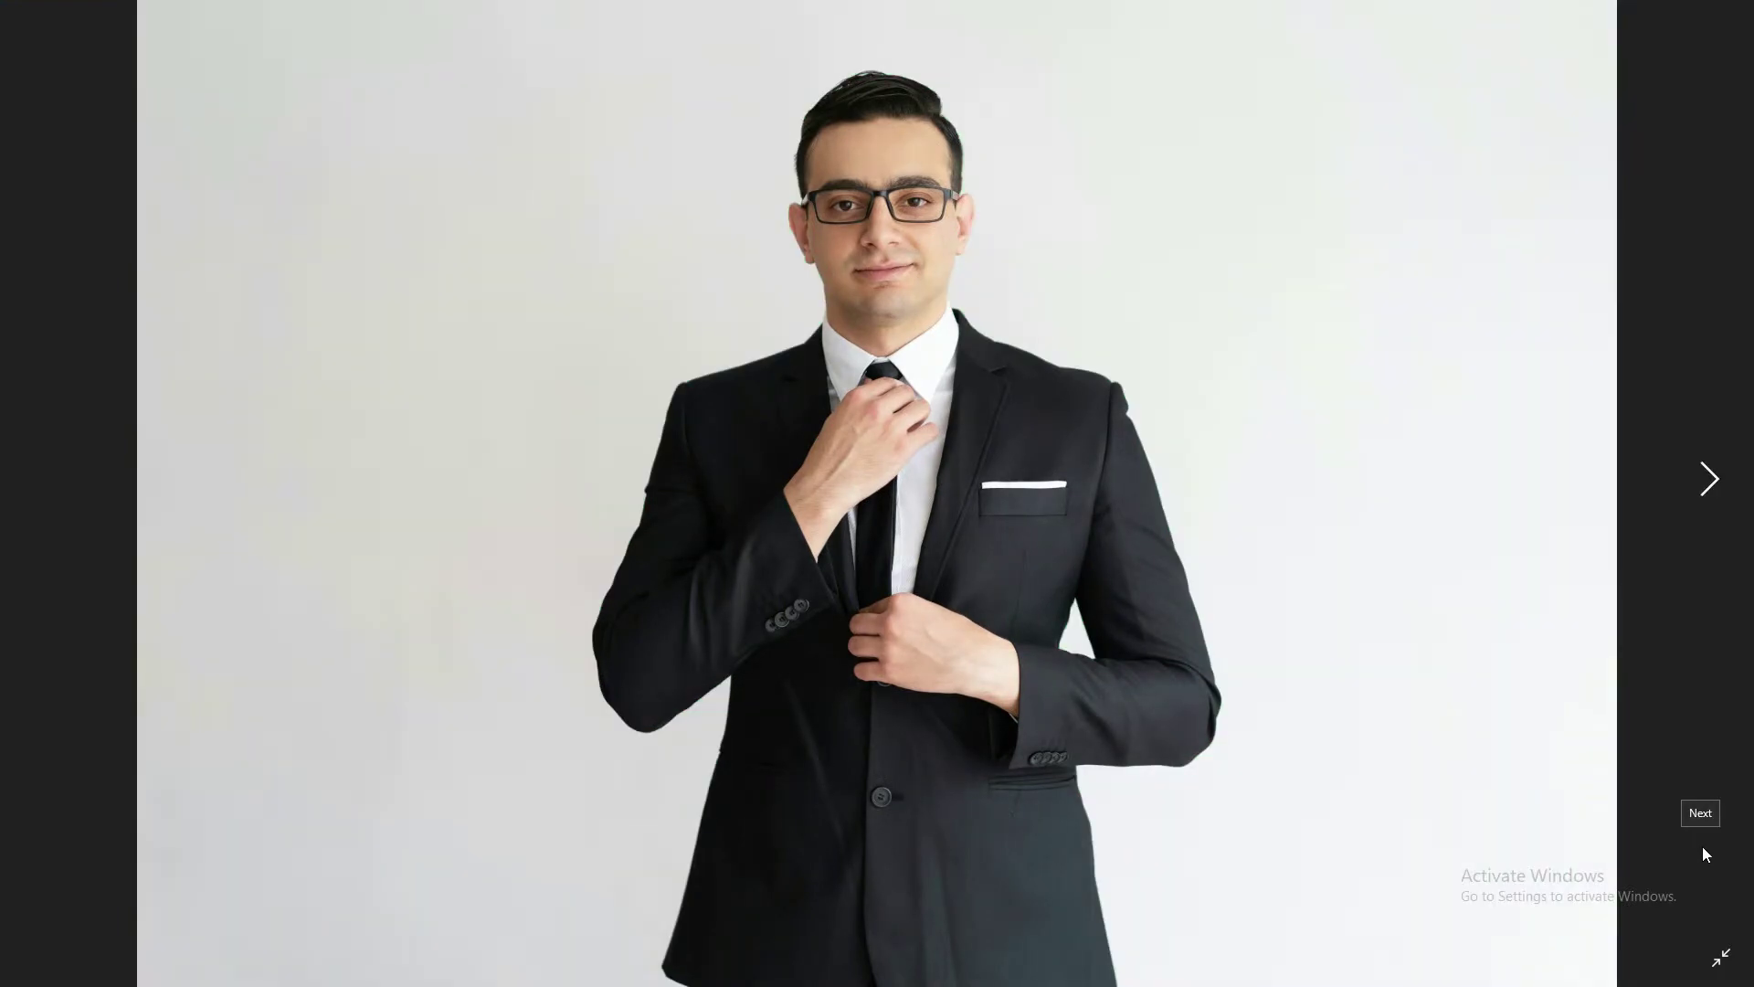
key("Right")
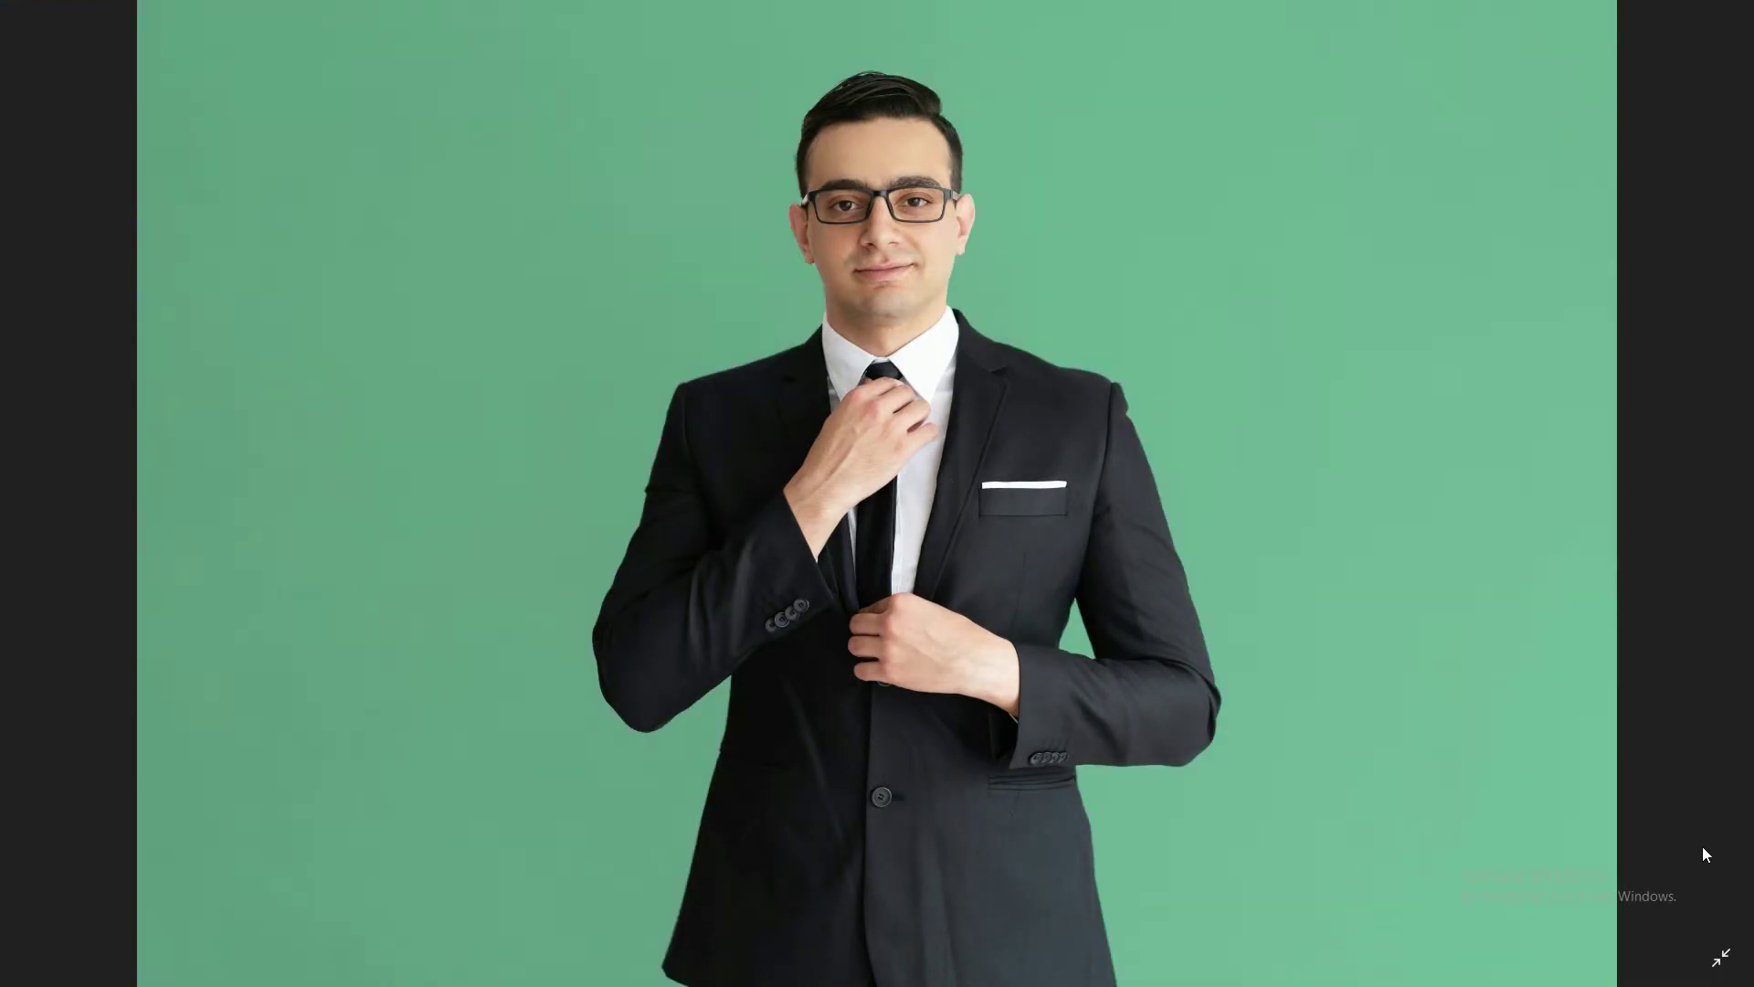
key("Escape")
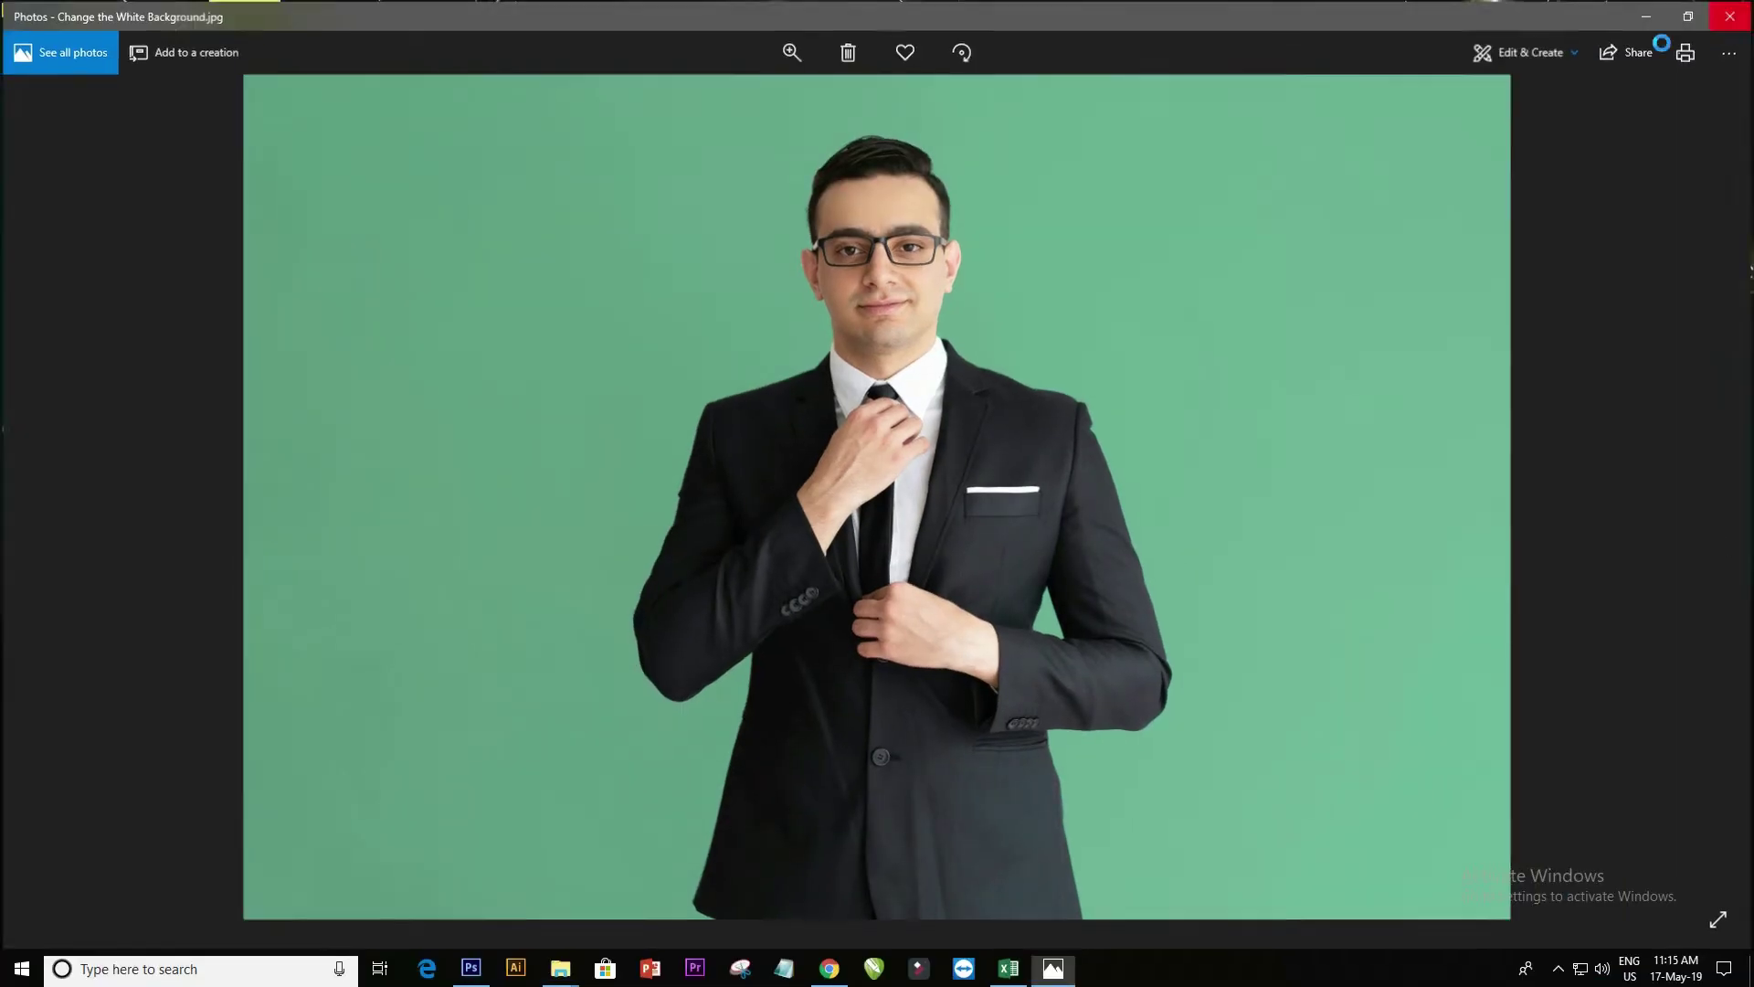
left_click(1731, 11)
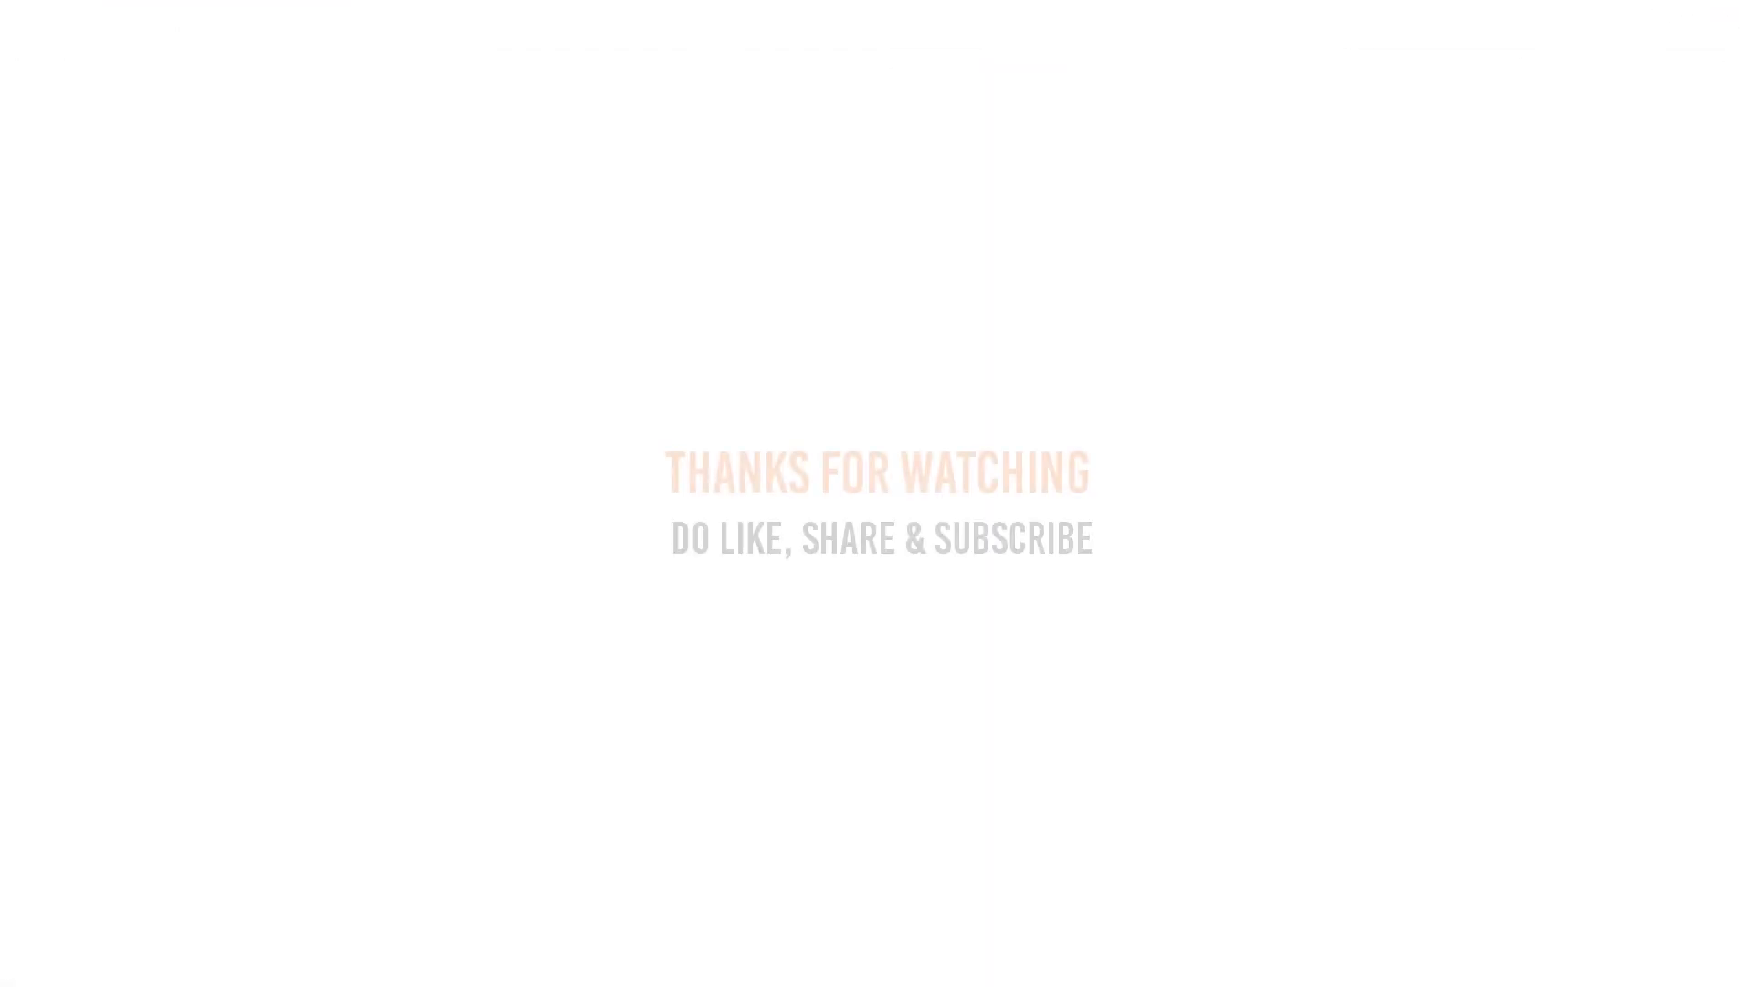